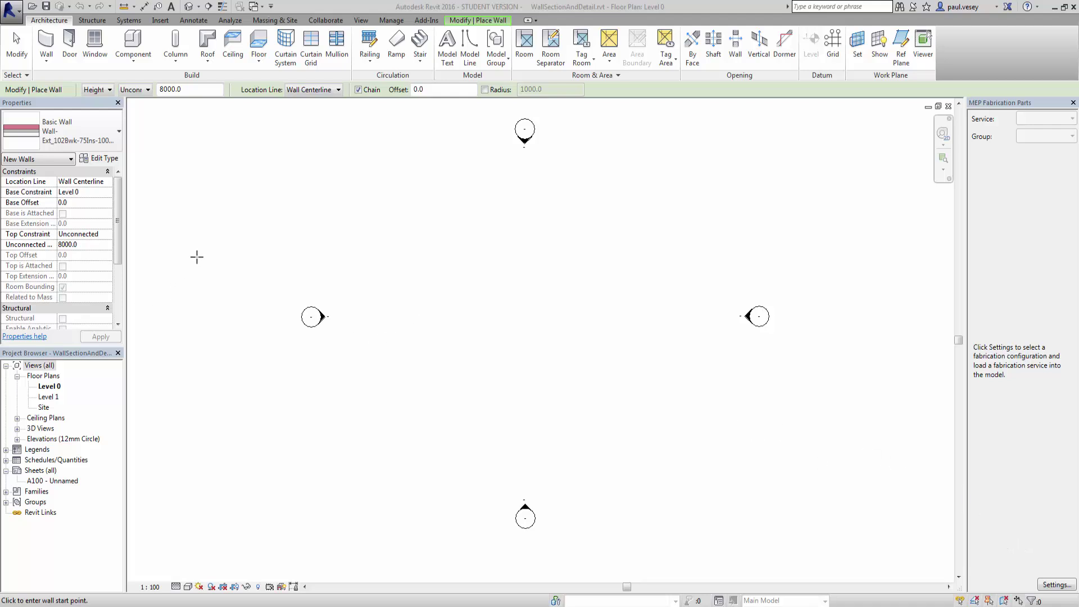
# - Draw a horizontal Wall-Ext_102Bwk-75Ins-100LBlk-12P wall about 12100 mm long between the elevation markers on Level 0
pyautogui.click(50, 66)
pyautogui.click(76, 80)
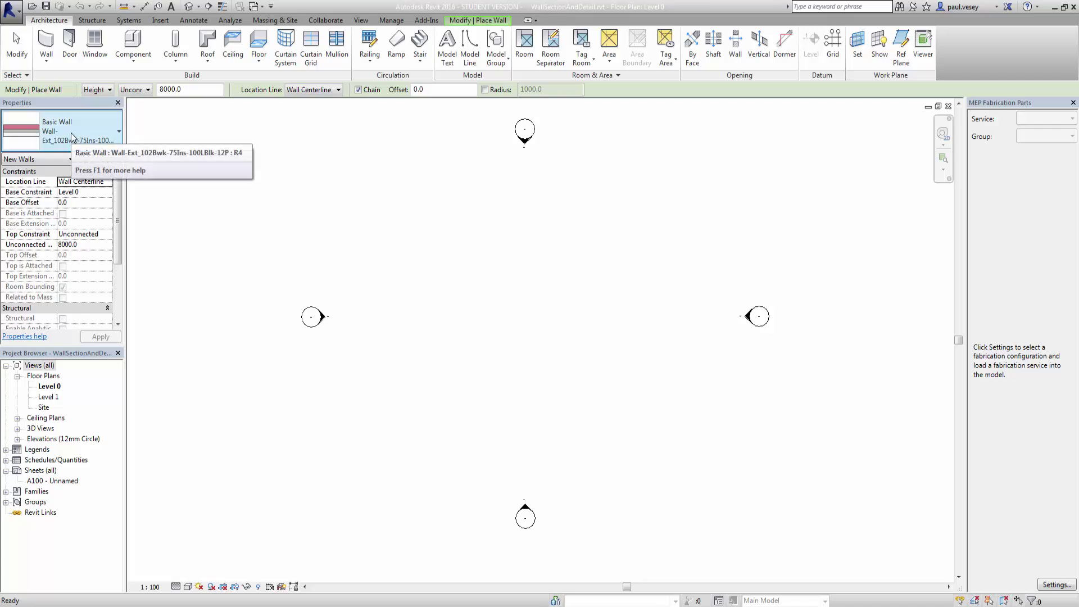
pyautogui.click(415, 298)
pyautogui.click(614, 298)
pyautogui.rightClick(611, 307)
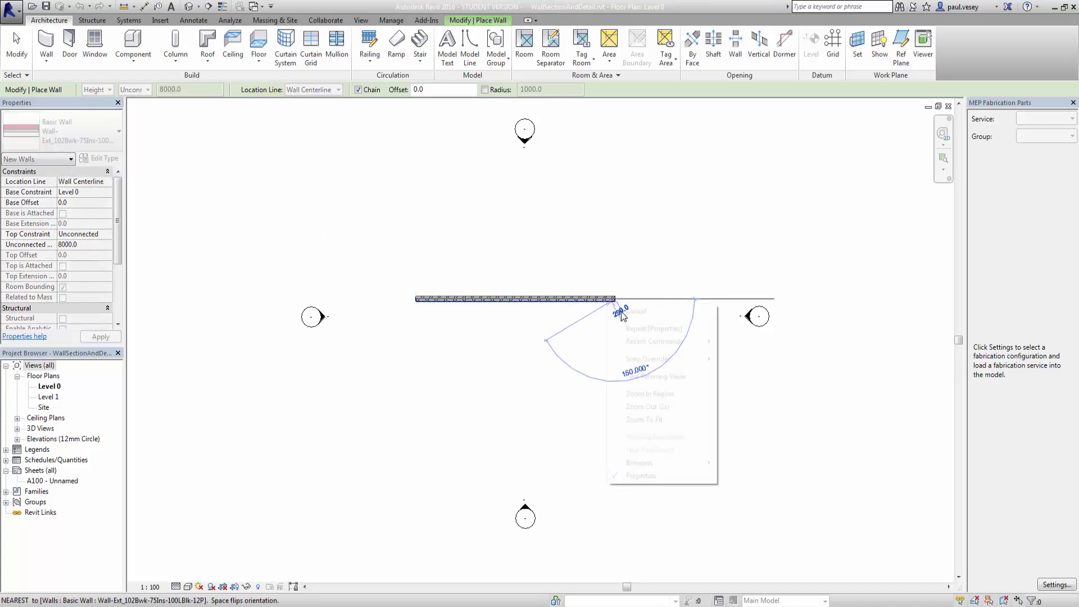
pyautogui.click(632, 311)
pyautogui.scroll(1, 473, 274)
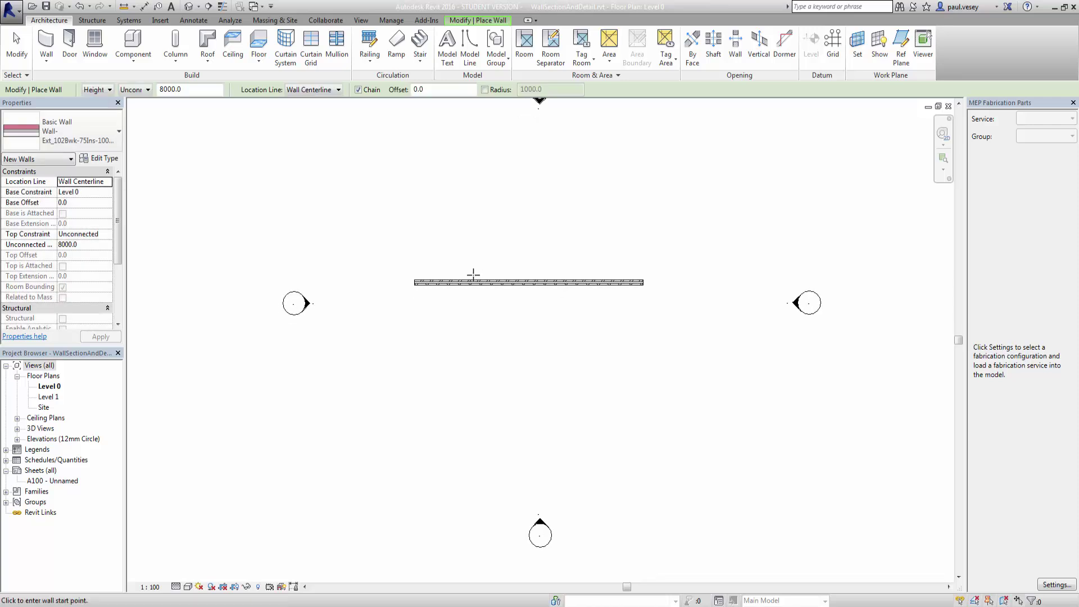
pyautogui.scroll(3, 473, 274)
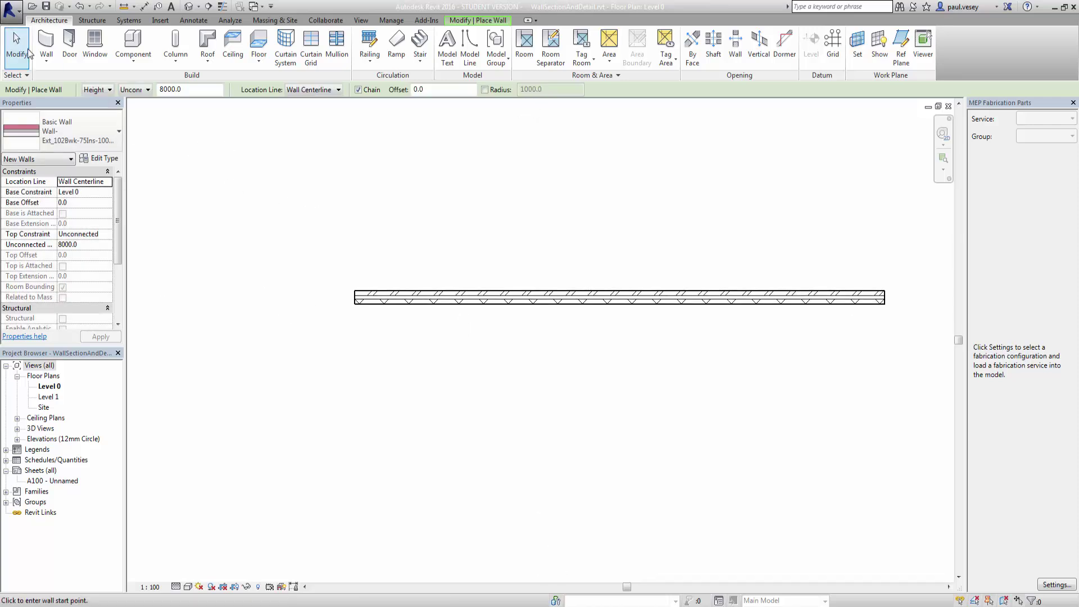
pyautogui.click(30, 53)
# - Duplicate the drawn wall's type under the name Wall-Ext_102Bwk-40Air-65Ins-100LBlk-12P
pyautogui.click(417, 301)
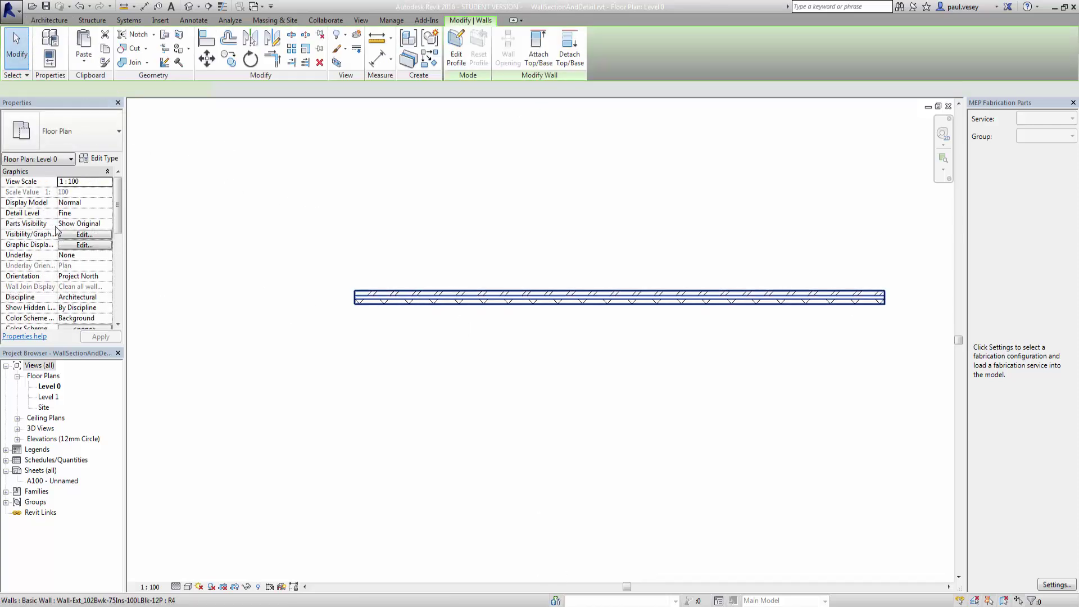
pyautogui.click(99, 159)
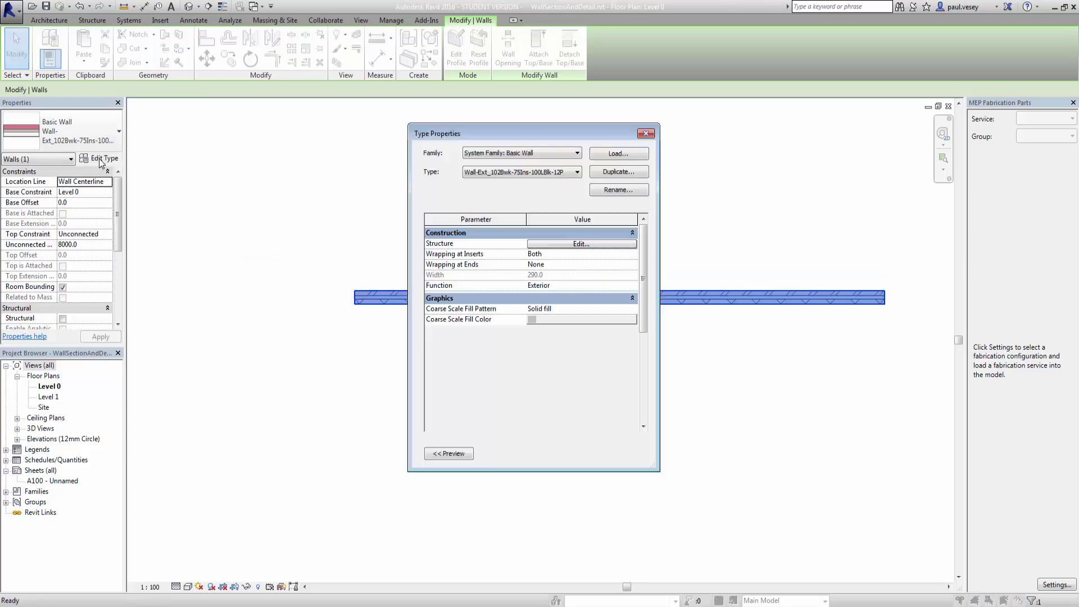
pyautogui.moveTo(550, 139); pyautogui.dragTo(548, 107)
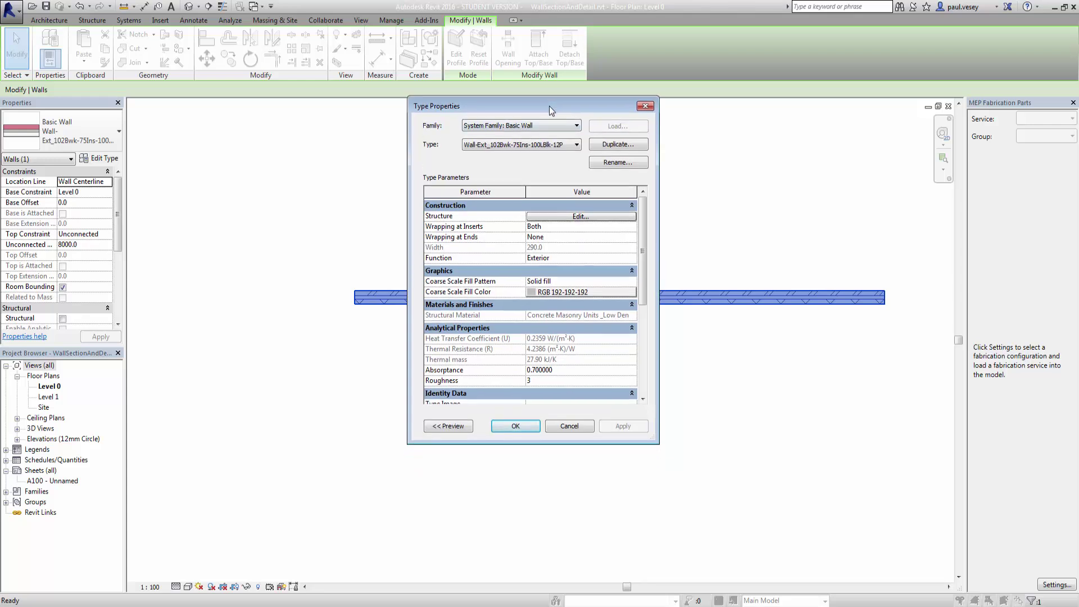
pyautogui.click(615, 146)
pyautogui.moveTo(549, 240); pyautogui.dragTo(565, 210)
pyautogui.click(542, 232)
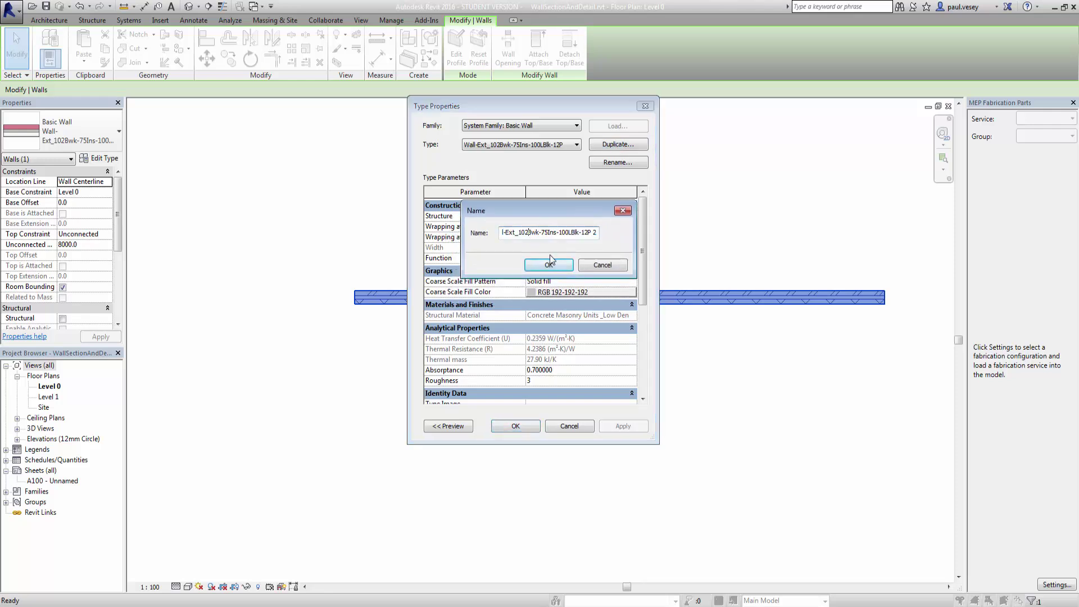
pyautogui.press('Home')
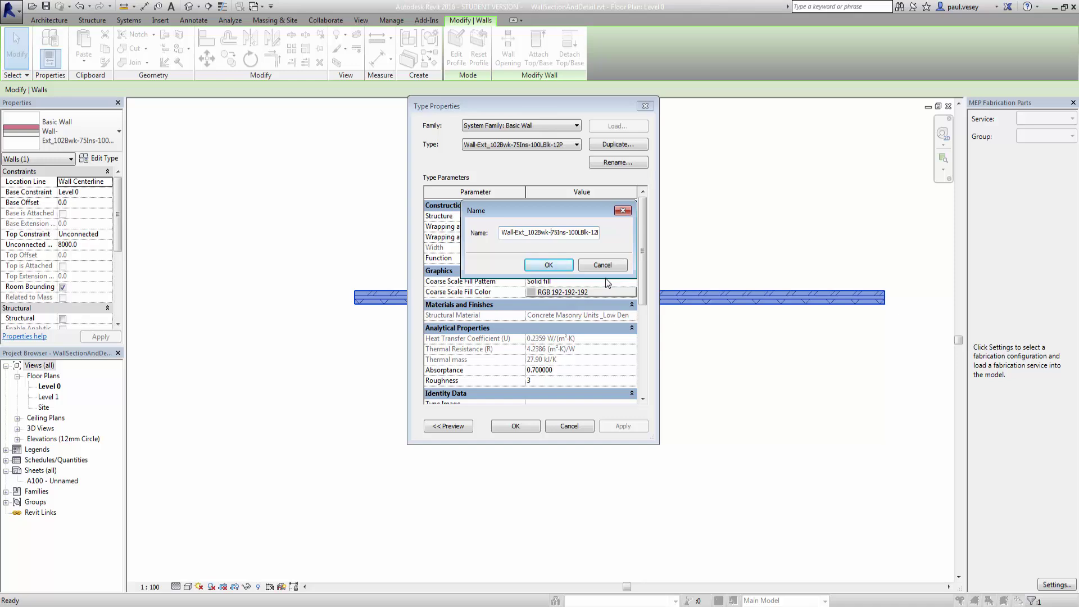
pyautogui.press('End')
pyautogui.press('Left')
pyautogui.press('Left')
pyautogui.press('Left')
pyautogui.press('Left')
pyautogui.press('Left')
pyautogui.press('Left')
pyautogui.press('Left')
pyautogui.press('Delete')
pyautogui.press('Delete')
pyautogui.write('65')
pyautogui.write('40')
pyautogui.write('Air')
pyautogui.write('-')
pyautogui.press('Right')
pyautogui.press('Right')
pyautogui.press('Right')
pyautogui.press('Right')
pyautogui.press('Right')
pyautogui.press('Right')
pyautogui.press('Right')
pyautogui.press('Delete')
pyautogui.press('Delete')
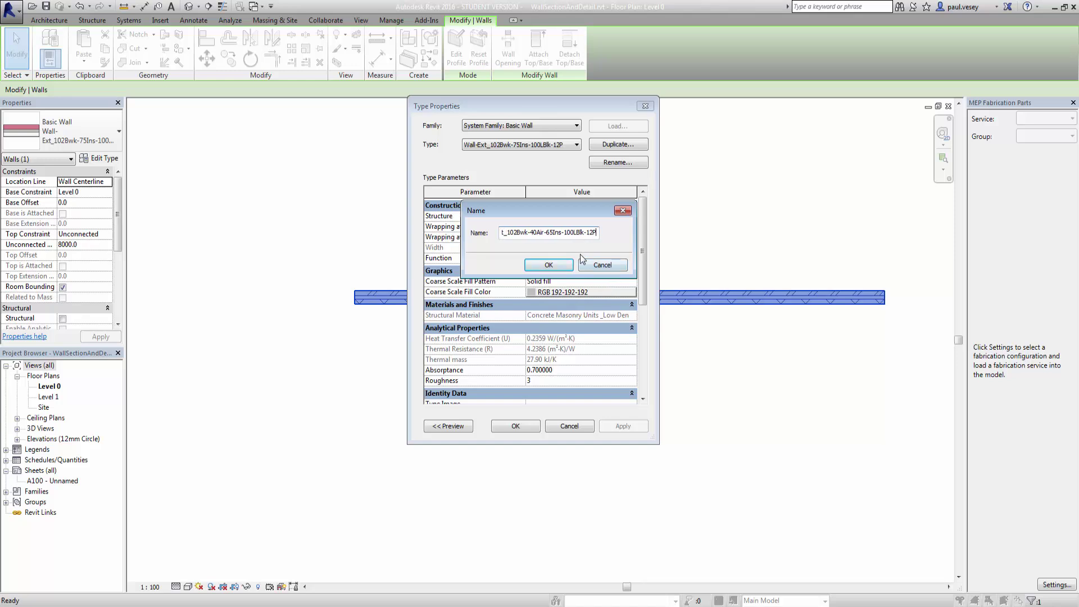
pyautogui.click(549, 266)
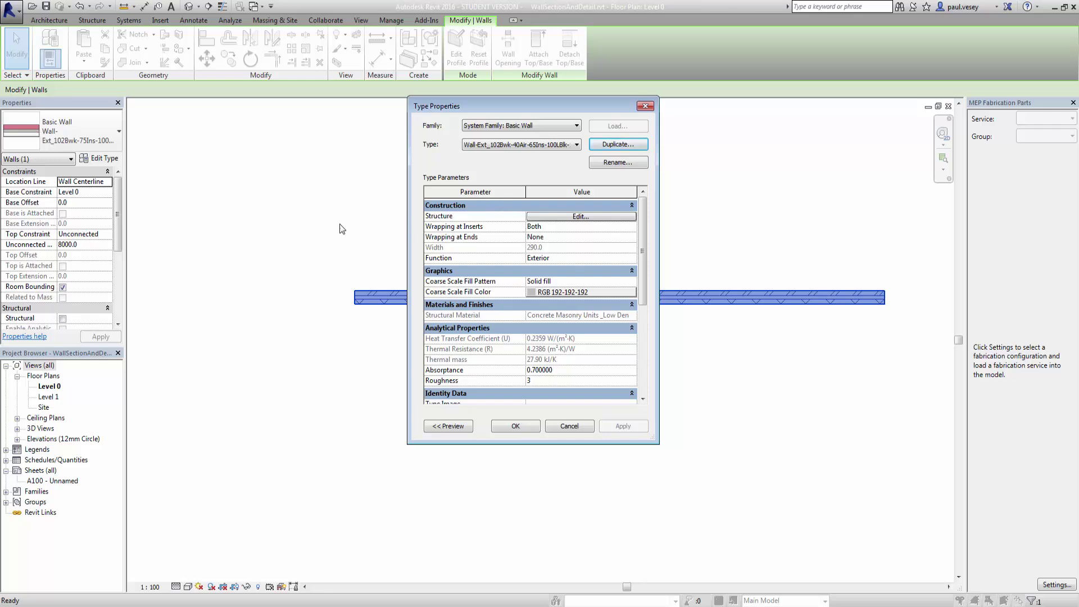
# - Show the wall type's preview and examine each layer of its structure, from the exterior brick to the interior plaster
pyautogui.moveTo(406, 227); pyautogui.dragTo(332, 228)
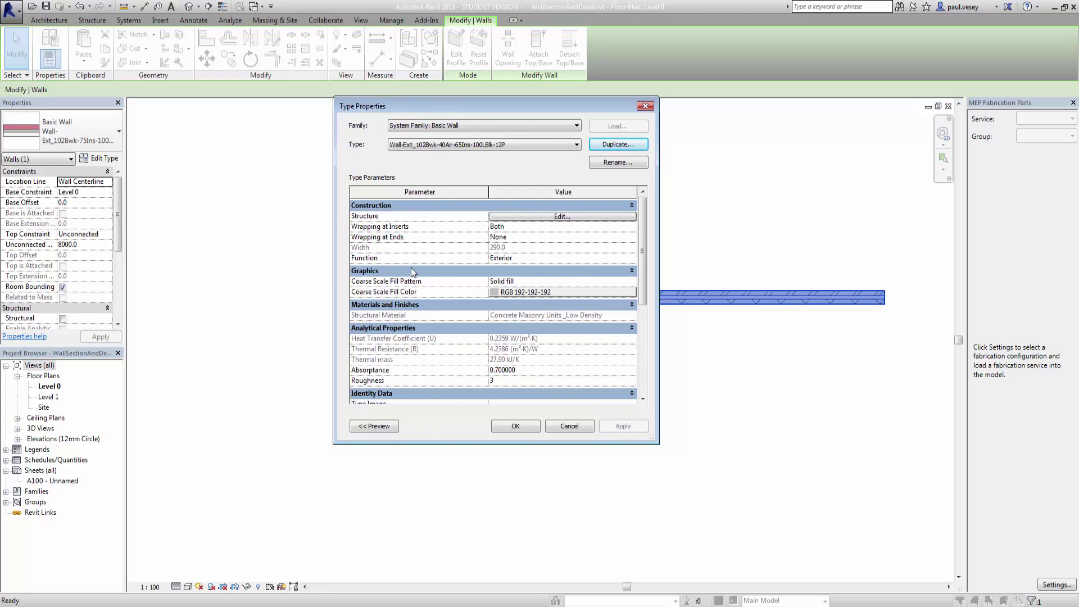
pyautogui.click(370, 427)
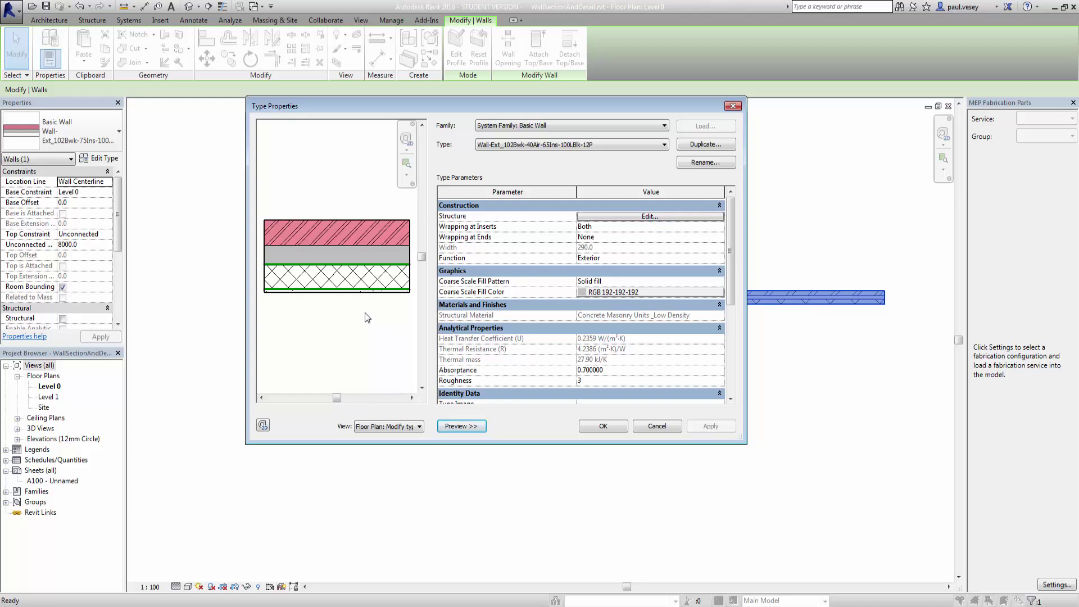
pyautogui.click(648, 217)
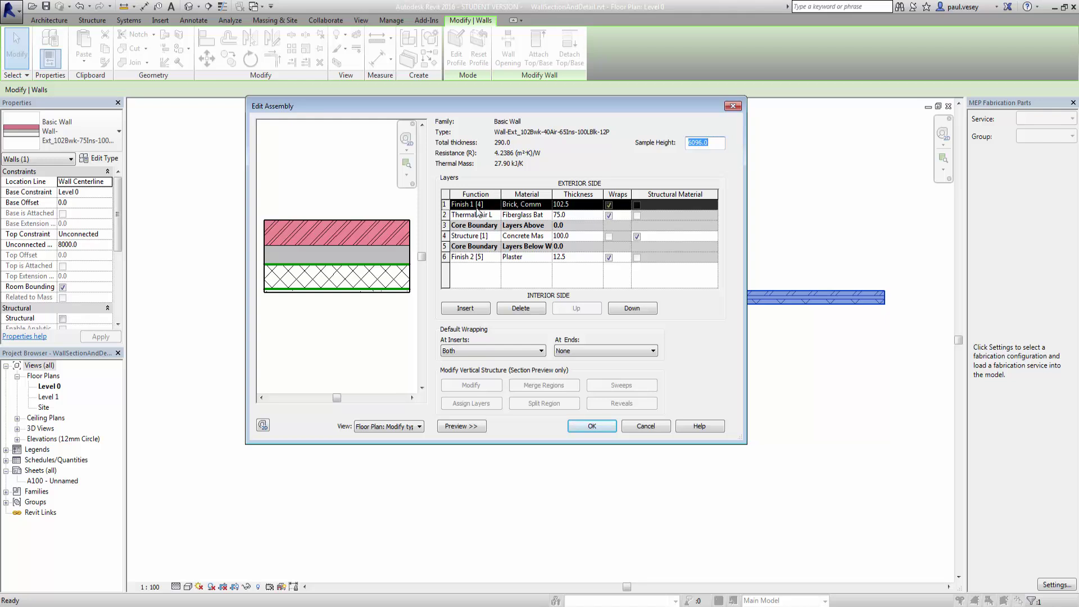
pyautogui.click(643, 424)
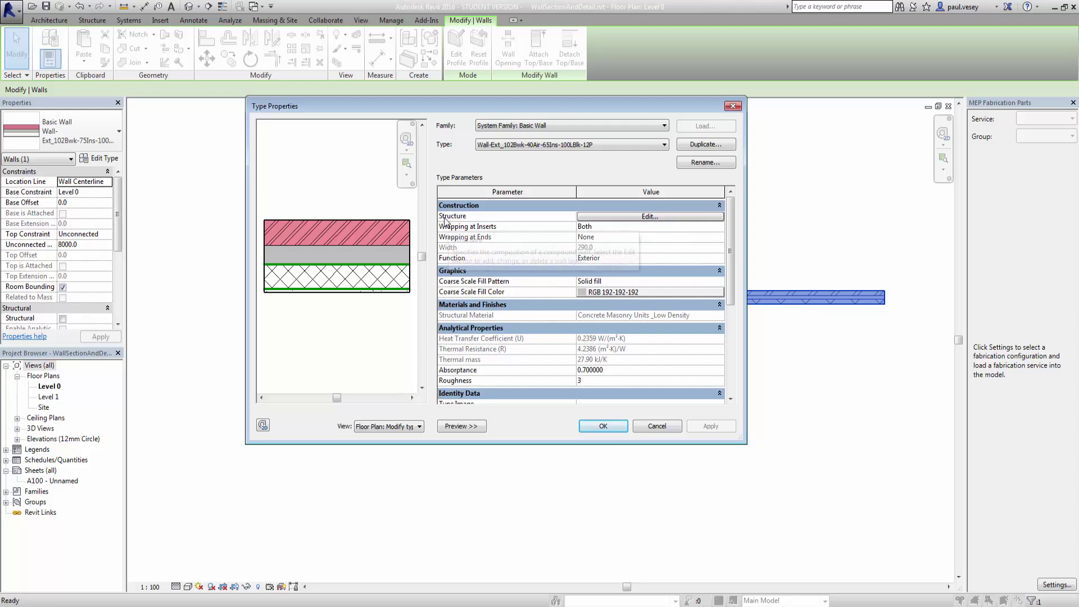
pyautogui.click(612, 218)
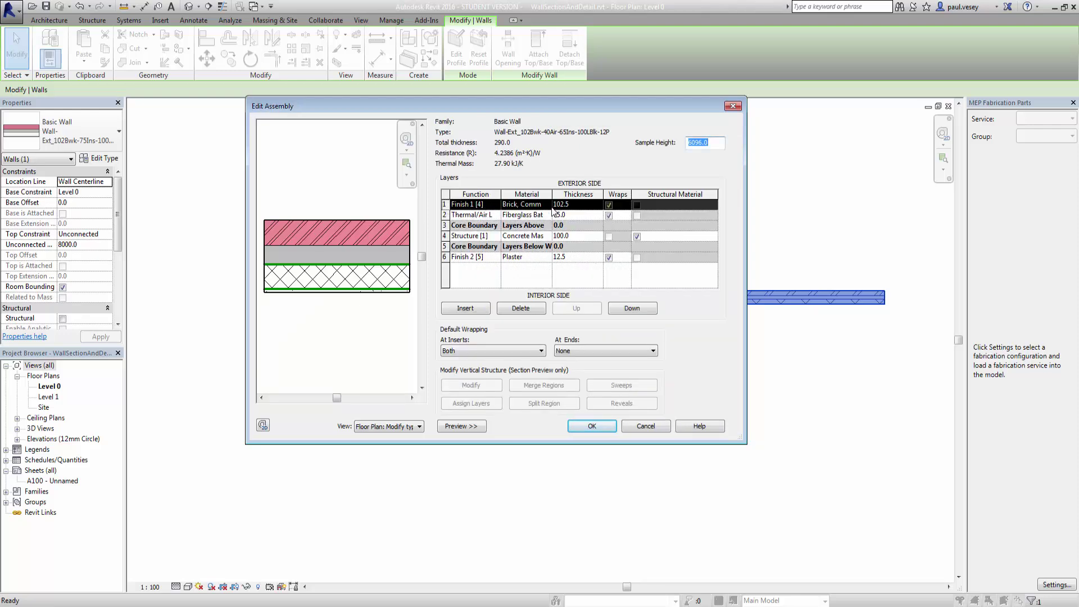
pyautogui.click(447, 204)
pyautogui.click(445, 215)
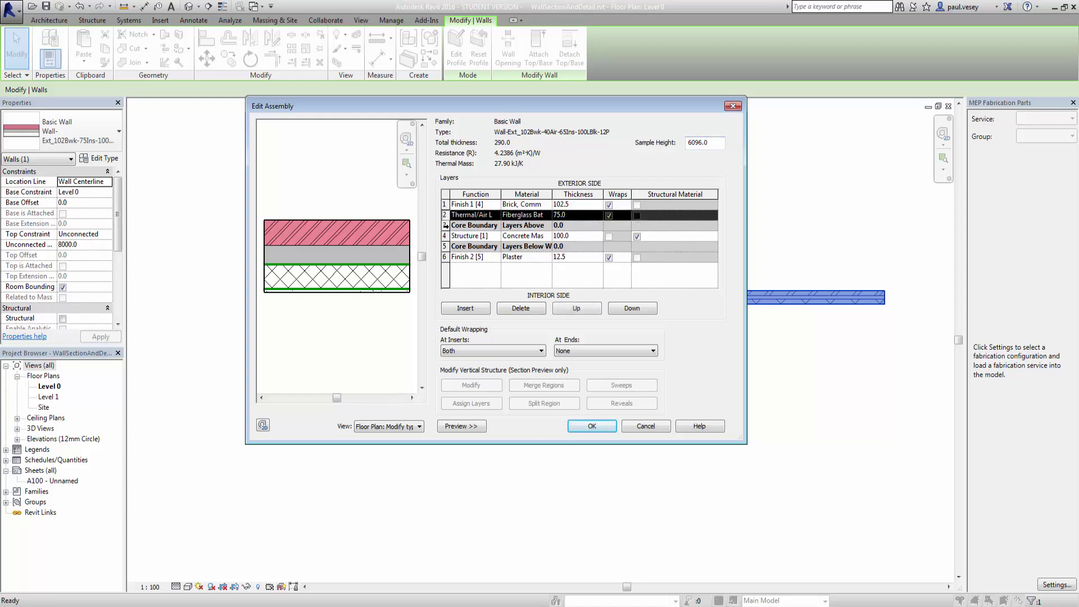
pyautogui.click(445, 225)
pyautogui.click(445, 236)
pyautogui.click(445, 256)
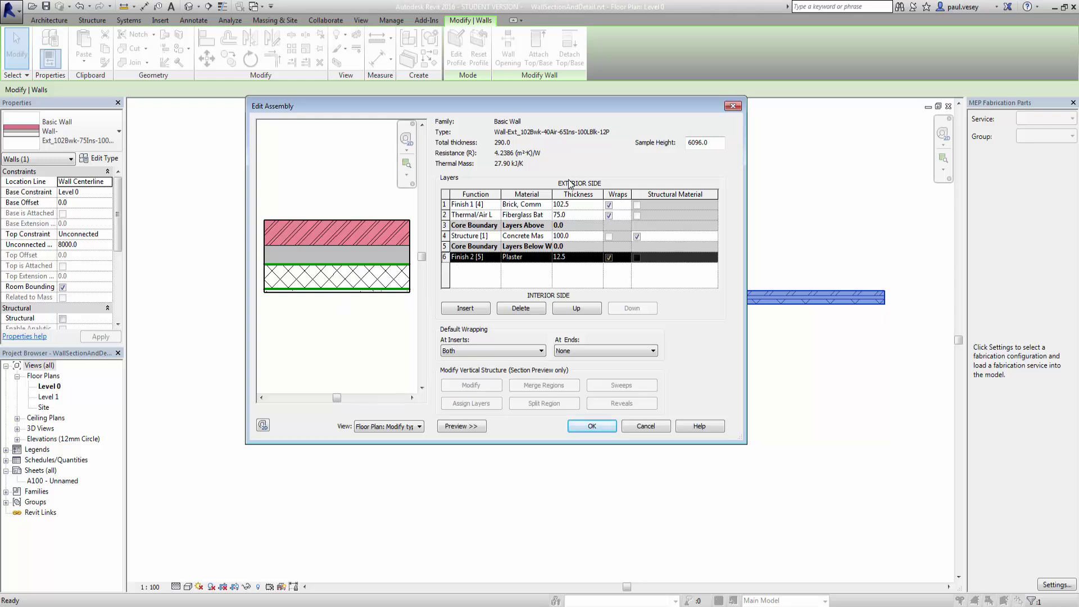
pyautogui.click(444, 205)
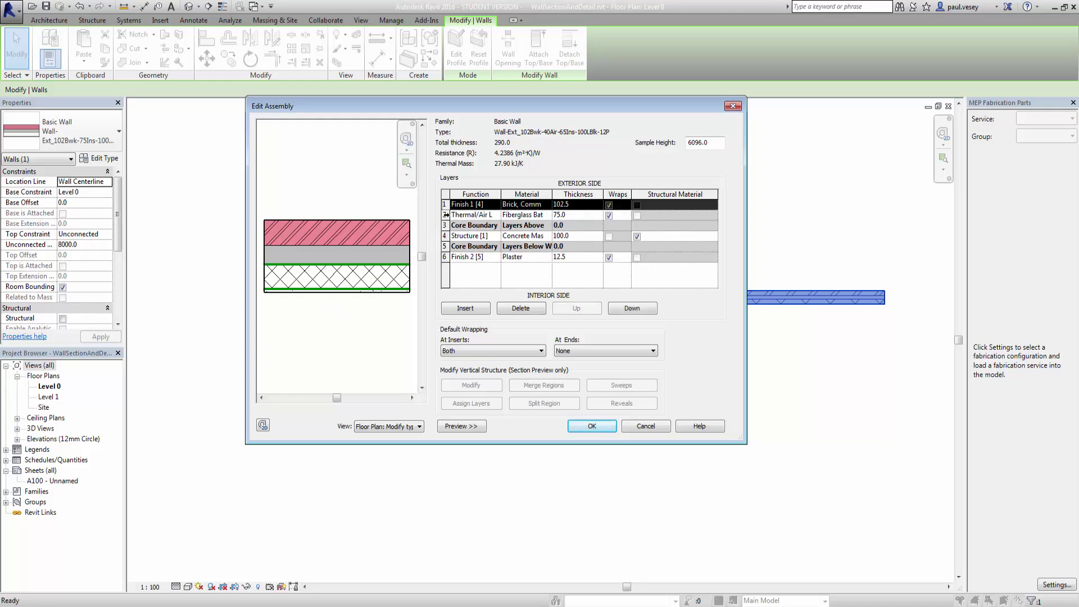
pyautogui.click(444, 236)
pyautogui.click(445, 215)
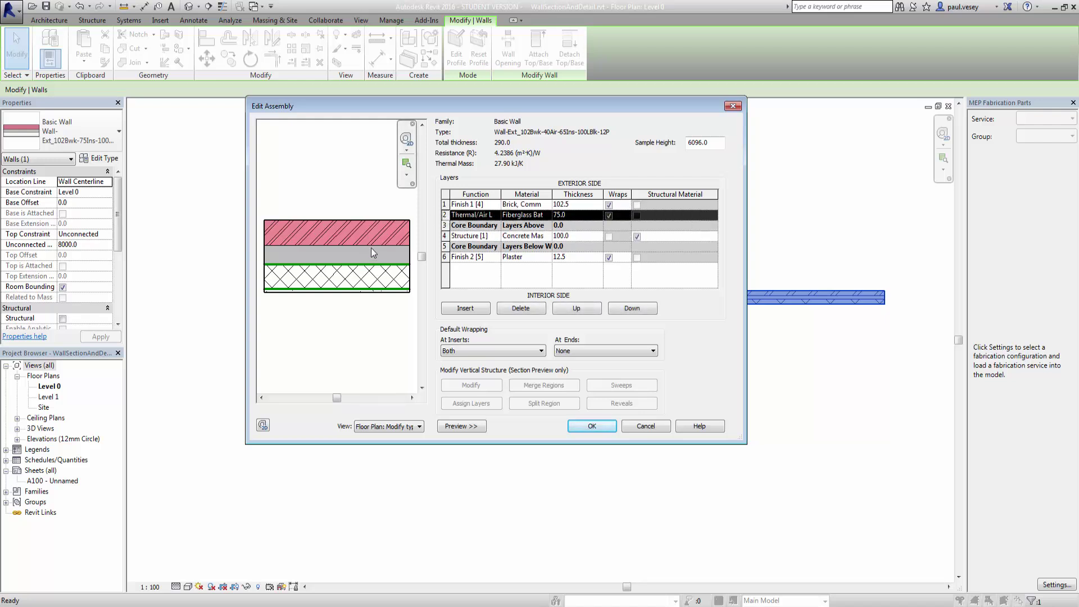
pyautogui.click(446, 205)
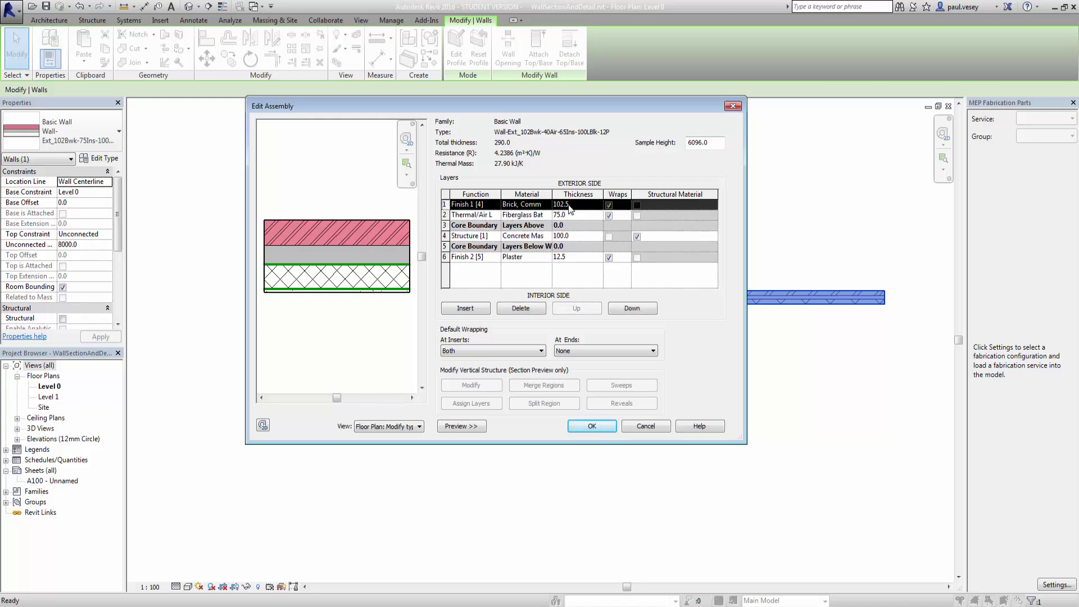
# - Insert a new layer between the brick and the fiberglass batt with the function Thermal/Air Layer [3]
pyautogui.click(447, 215)
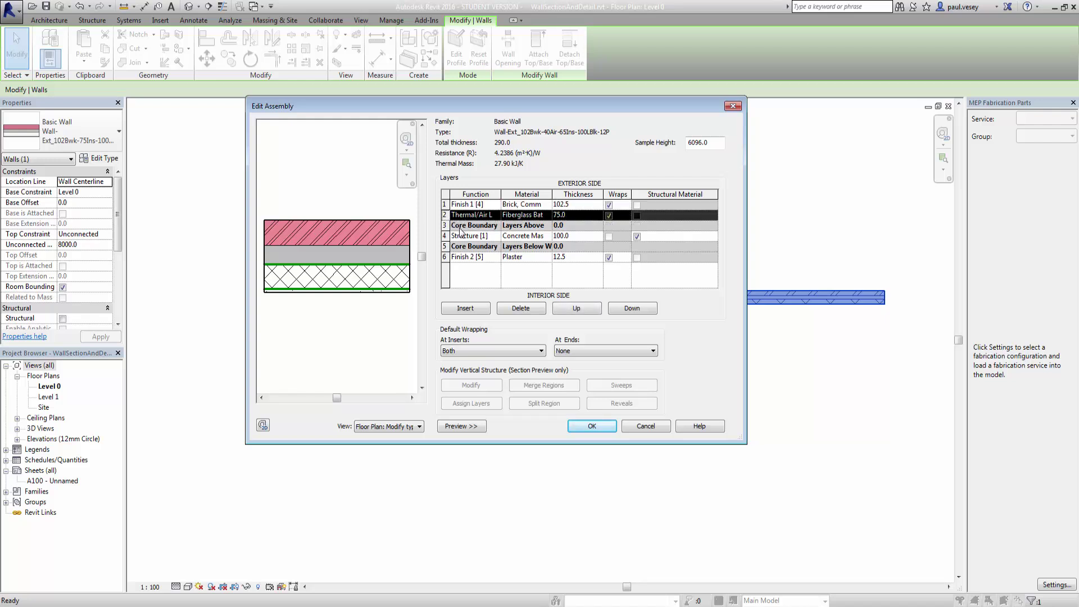
pyautogui.click(463, 310)
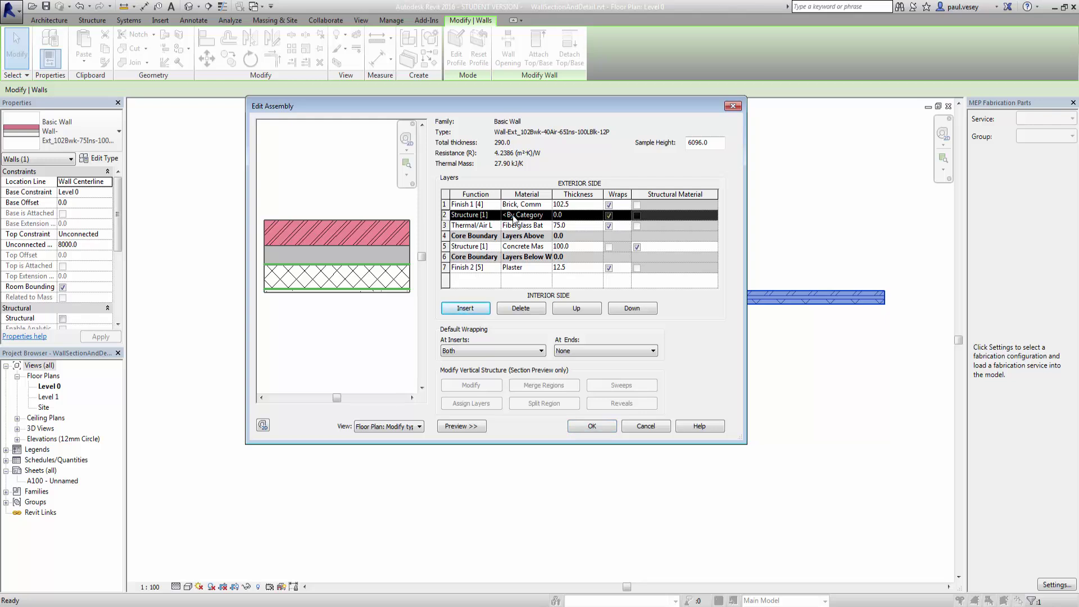
pyautogui.click(477, 215)
pyautogui.click(495, 215)
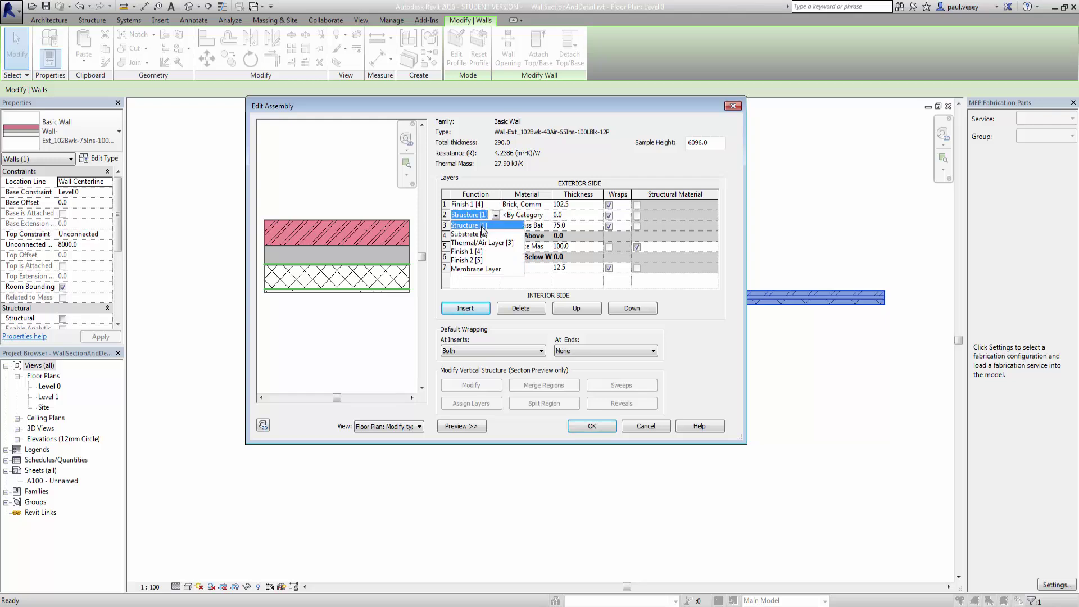
pyautogui.click(481, 242)
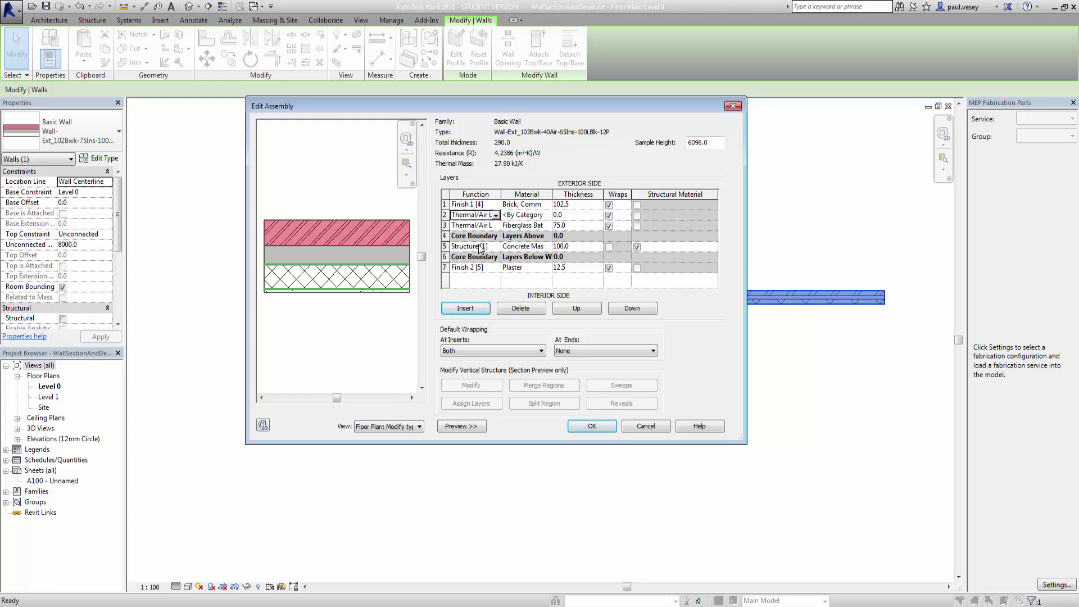
# - Assign the Air material to the new layer and set its thickness to 40 mm
pyautogui.click(515, 217)
pyautogui.click(548, 216)
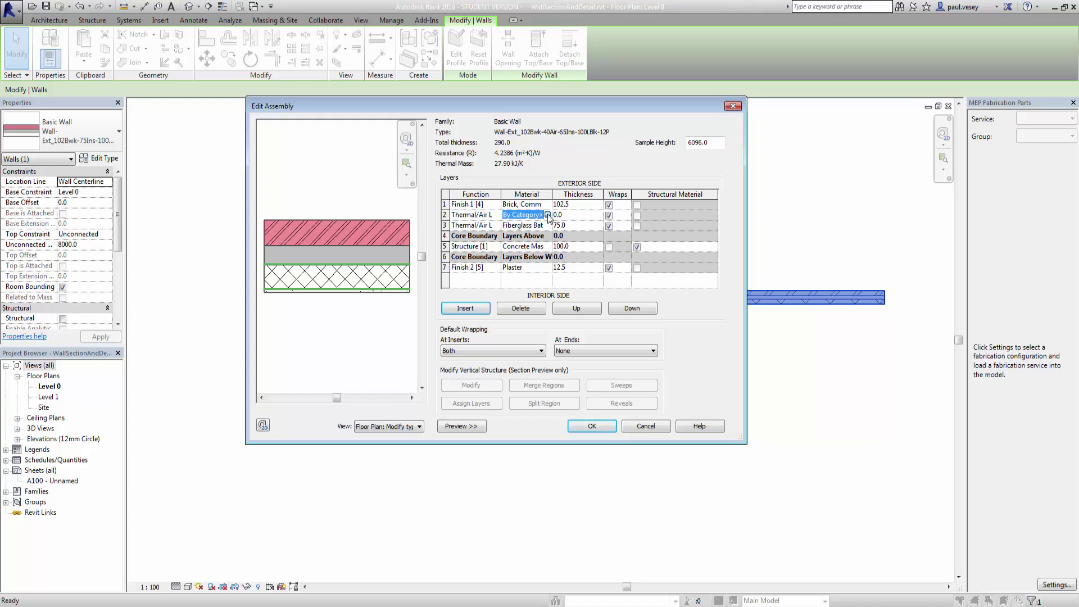
pyautogui.click(548, 215)
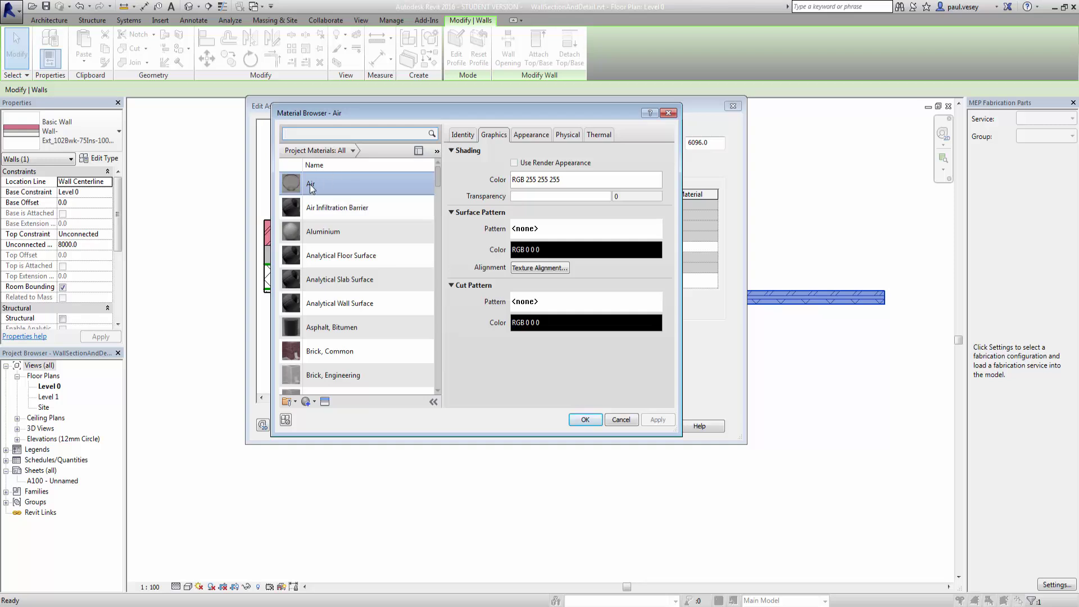
pyautogui.click(584, 420)
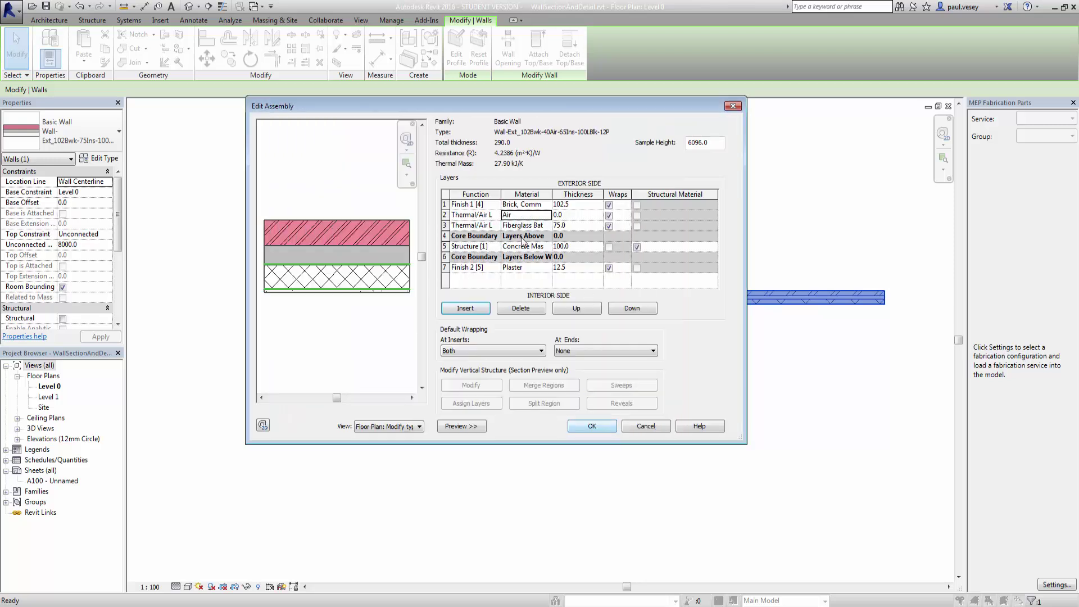
pyautogui.click(569, 219)
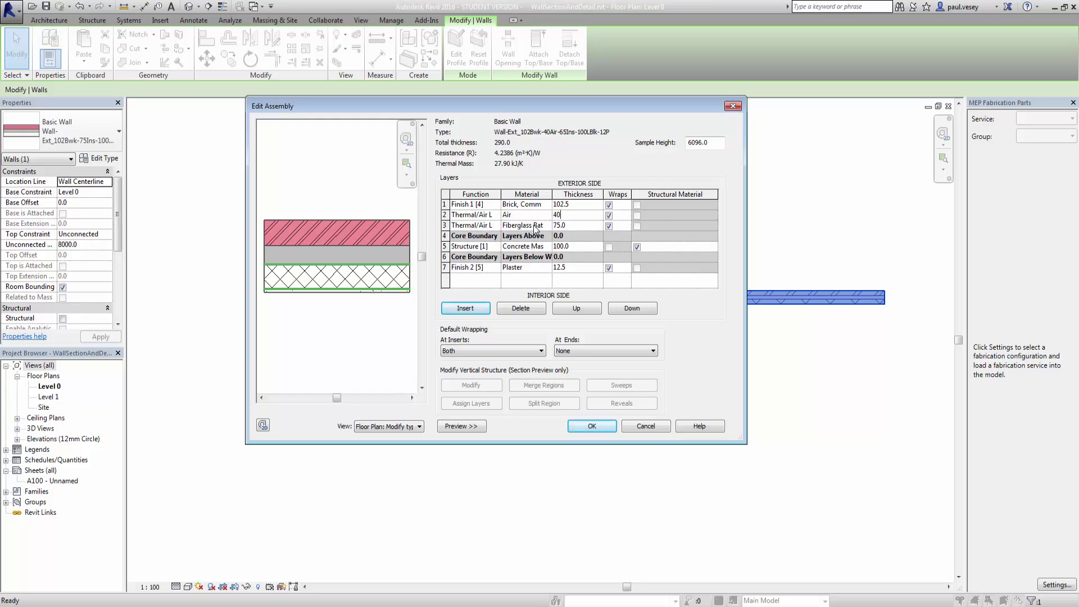
# - Set the thickness of the Fiberglass Batt layer to 60 mm
pyautogui.click(575, 227)
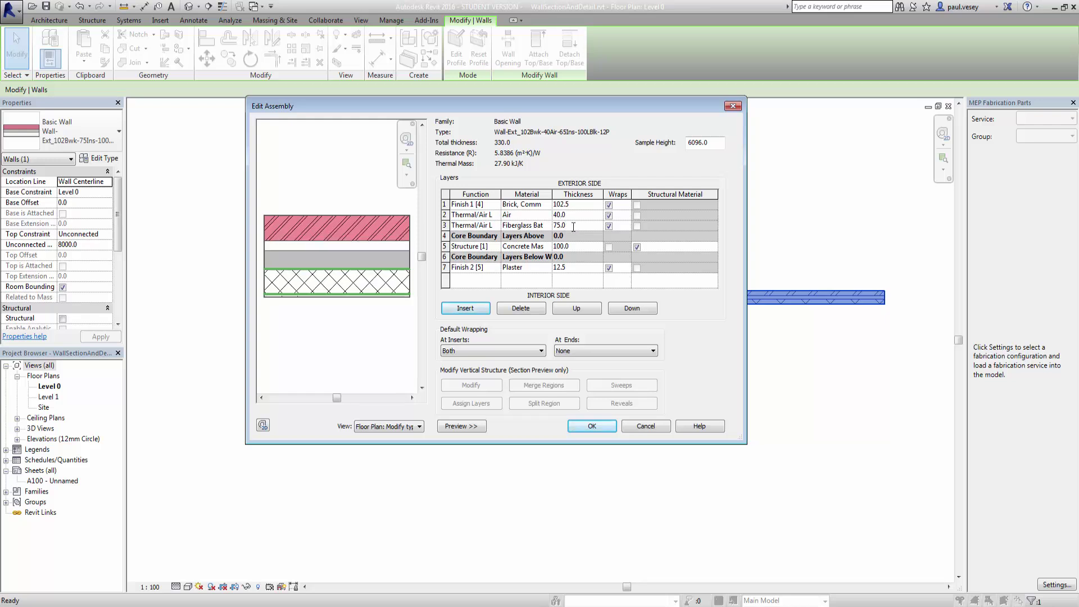
pyautogui.doubleClick(574, 227)
pyautogui.write('60')
pyautogui.press('Tab')
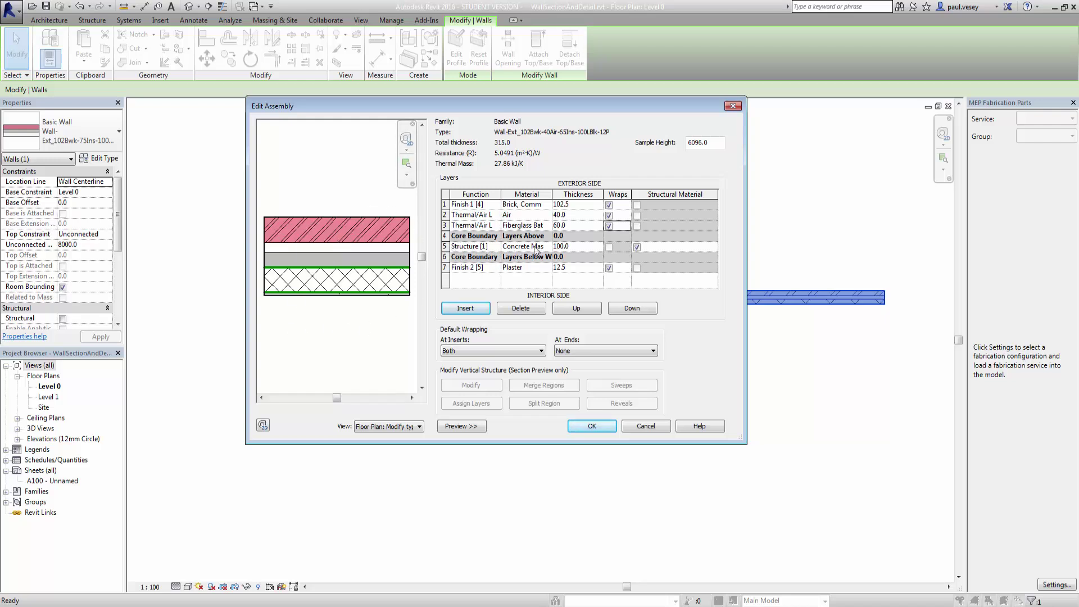
# - Widen the layer table to show full material names, and accept the edited wall structure and type
pyautogui.moveTo(551, 195); pyautogui.dragTo(619, 196)
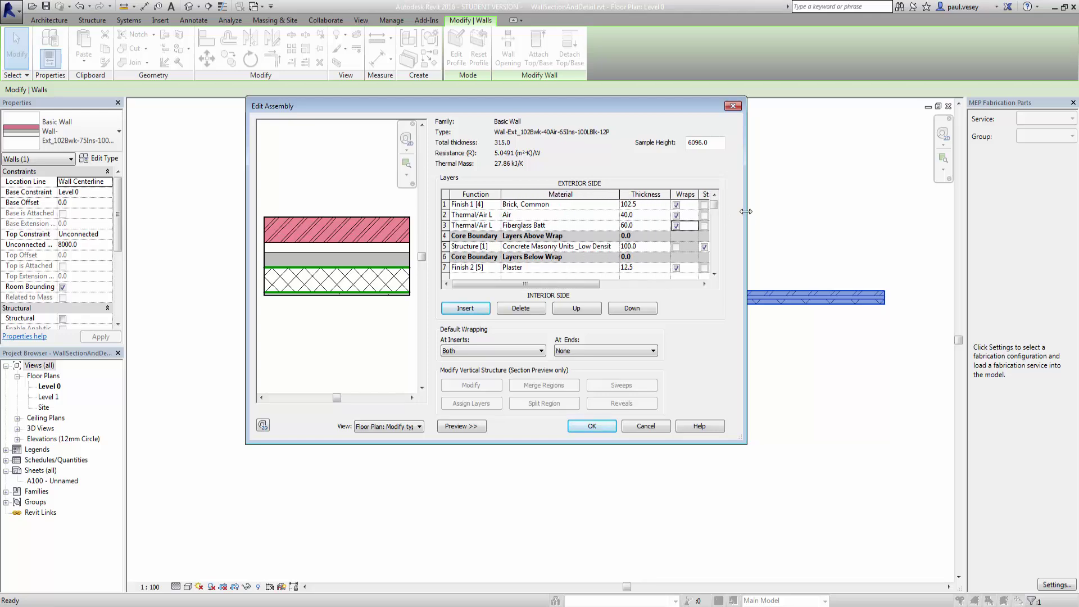
pyautogui.moveTo(746, 212); pyautogui.dragTo(882, 207)
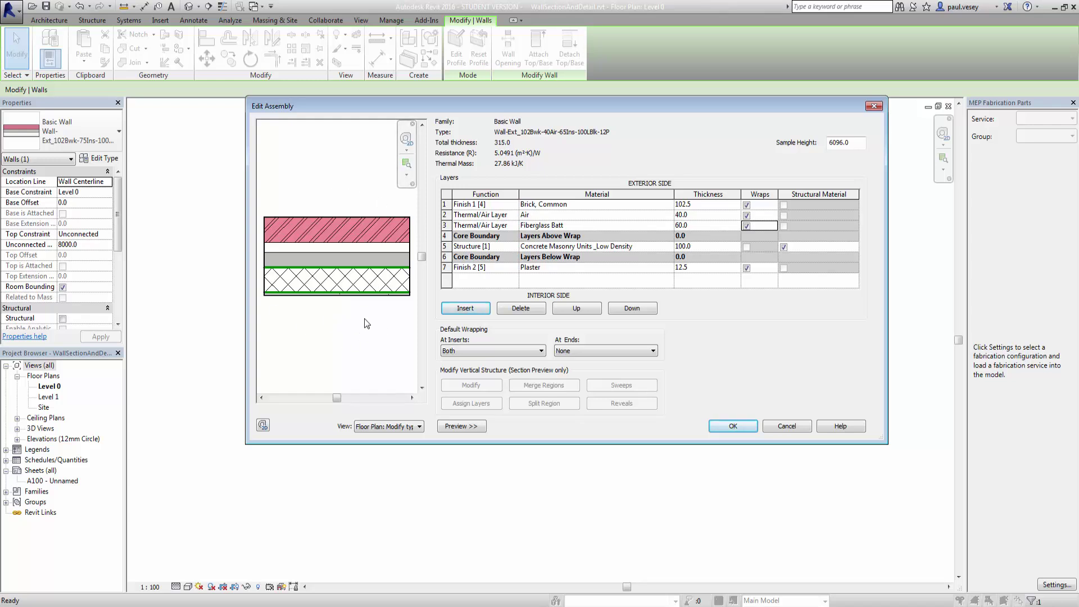
pyautogui.click(719, 428)
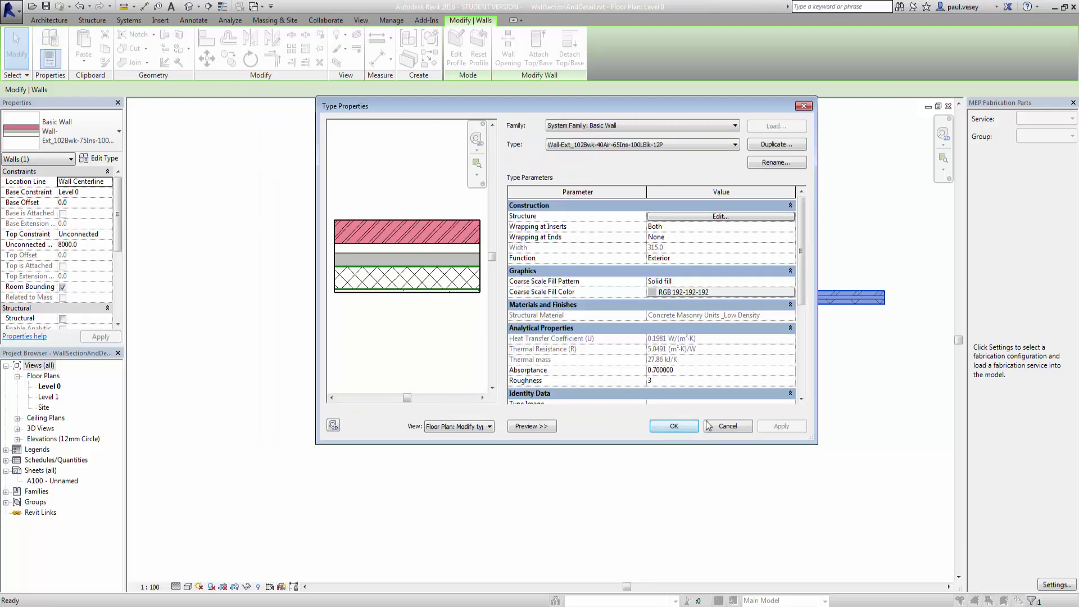
pyautogui.click(672, 426)
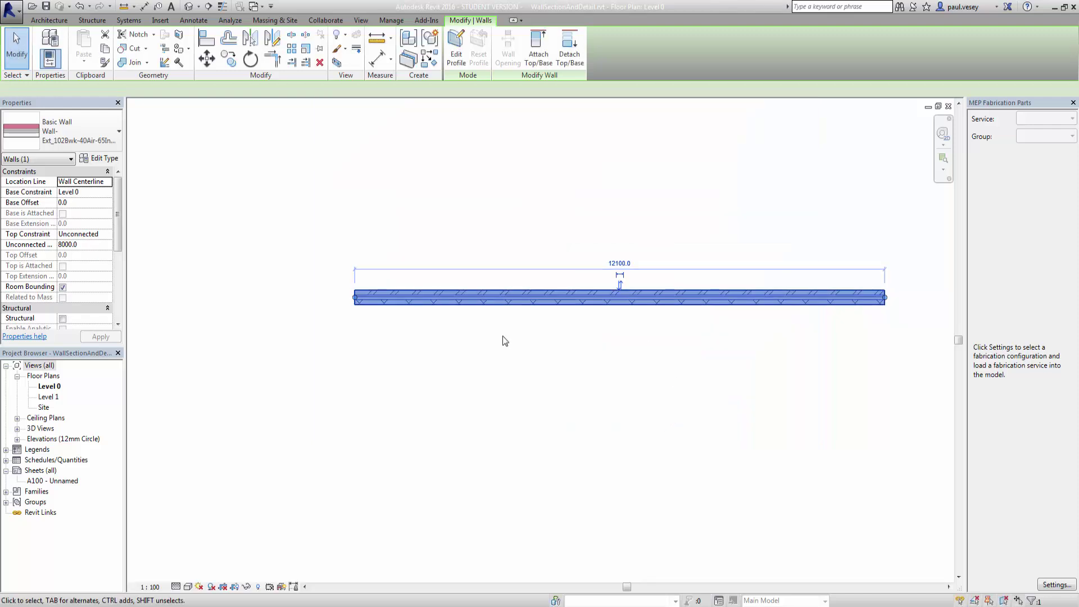
# - Examine the layer hatching of the edited wall at its left end in the floor plan, and check the available view scales
pyautogui.click(504, 339)
pyautogui.scroll(3, 401, 301)
pyautogui.scroll(3, 401, 300)
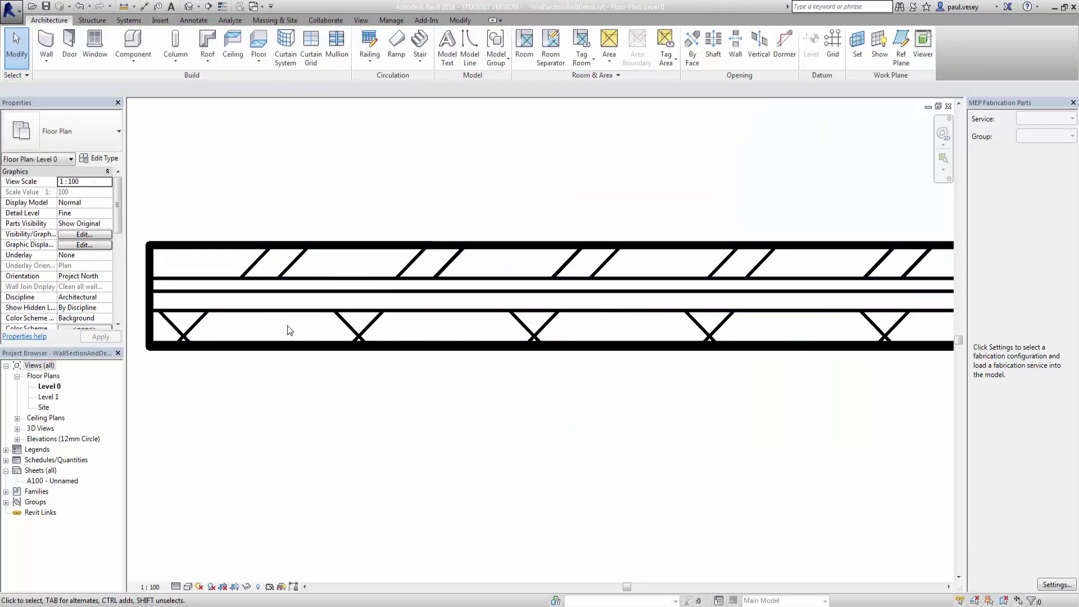
pyautogui.moveTo(289, 354); pyautogui.dragTo(330, 308, button='middle')
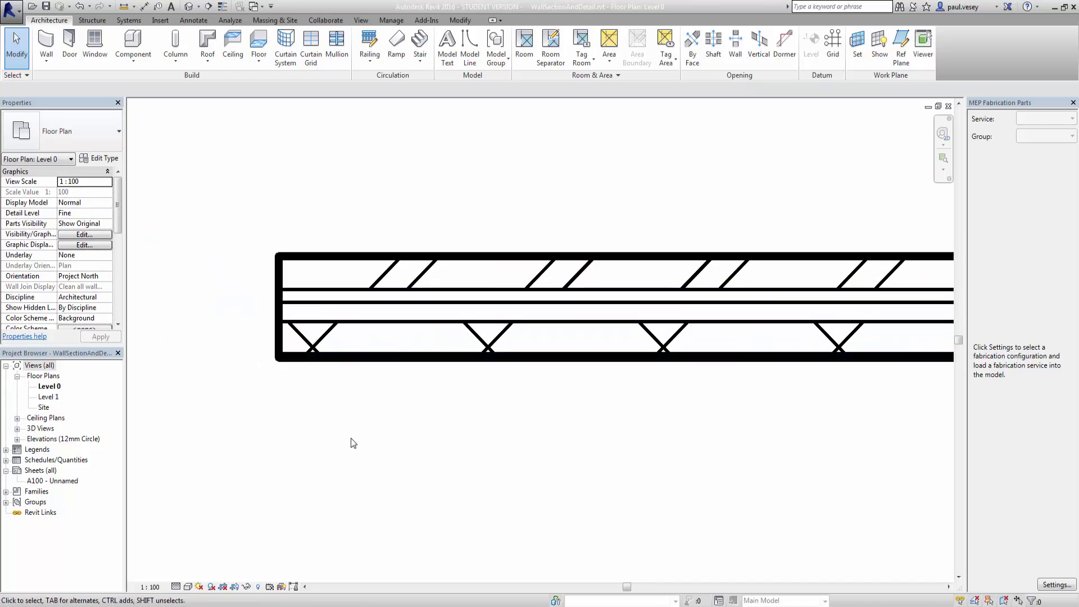
pyautogui.scroll(-5, 352, 444)
pyautogui.moveTo(405, 458); pyautogui.dragTo(397, 373, button='middle')
pyautogui.scroll(-2, 478, 448)
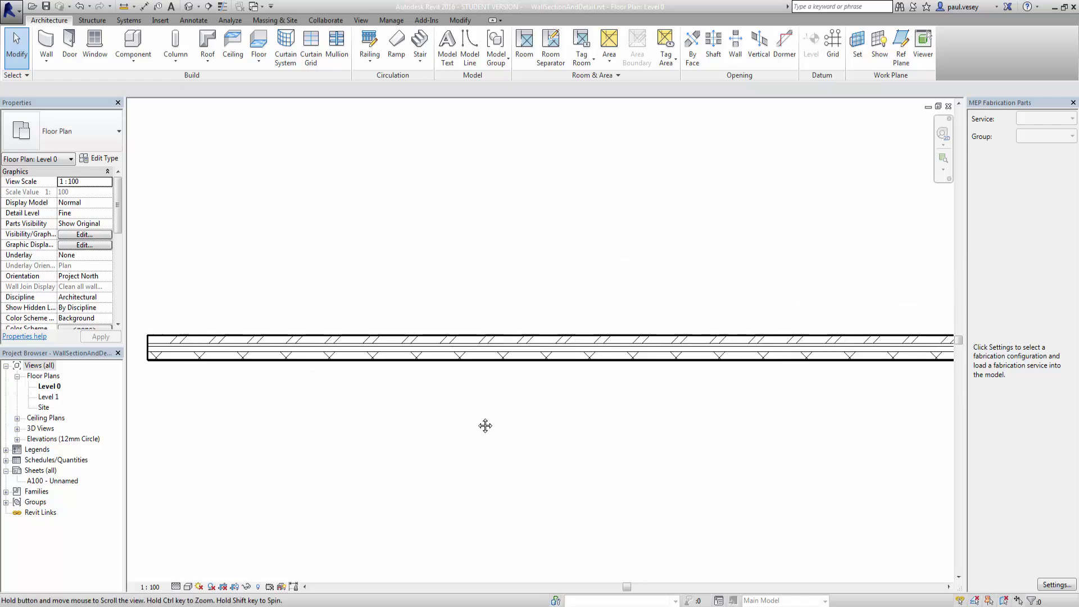
pyautogui.moveTo(485, 426); pyautogui.dragTo(656, 439, button='middle')
pyautogui.scroll(2, 399, 432)
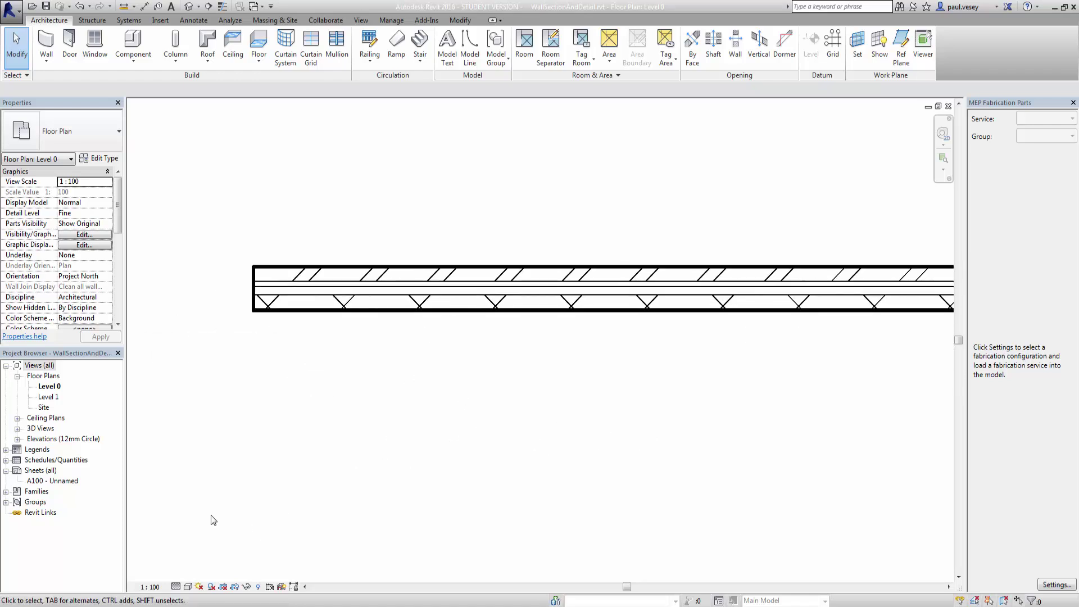
pyautogui.click(157, 585)
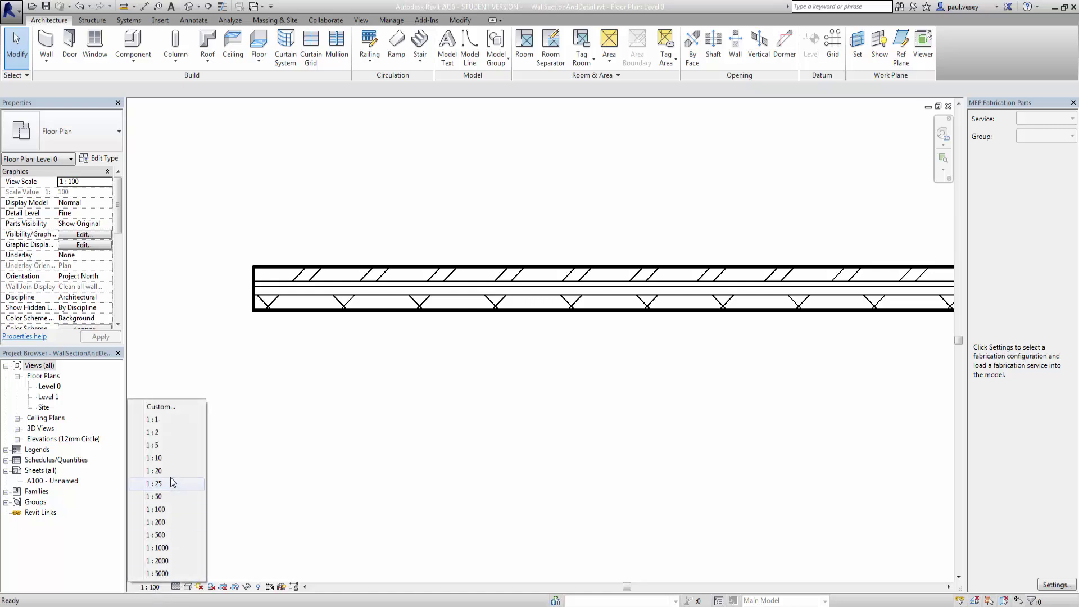
pyautogui.click(157, 586)
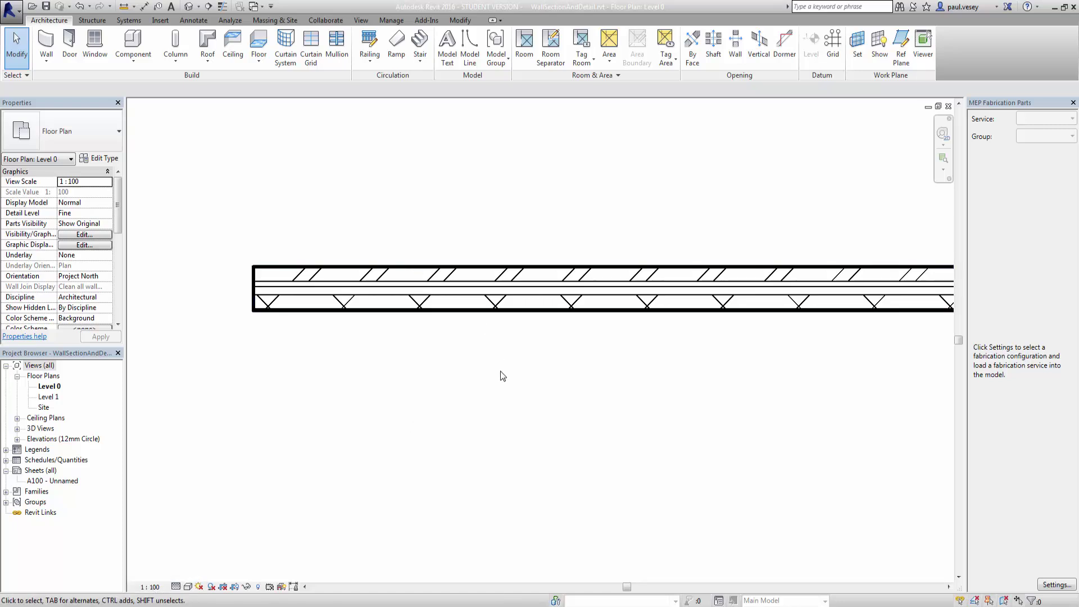
# - Cut a building section across the wall near its left end, looking along the wall to the right
pyautogui.moveTo(474, 311); pyautogui.dragTo(496, 369, button='middle')
pyautogui.scroll(-2, 529, 352)
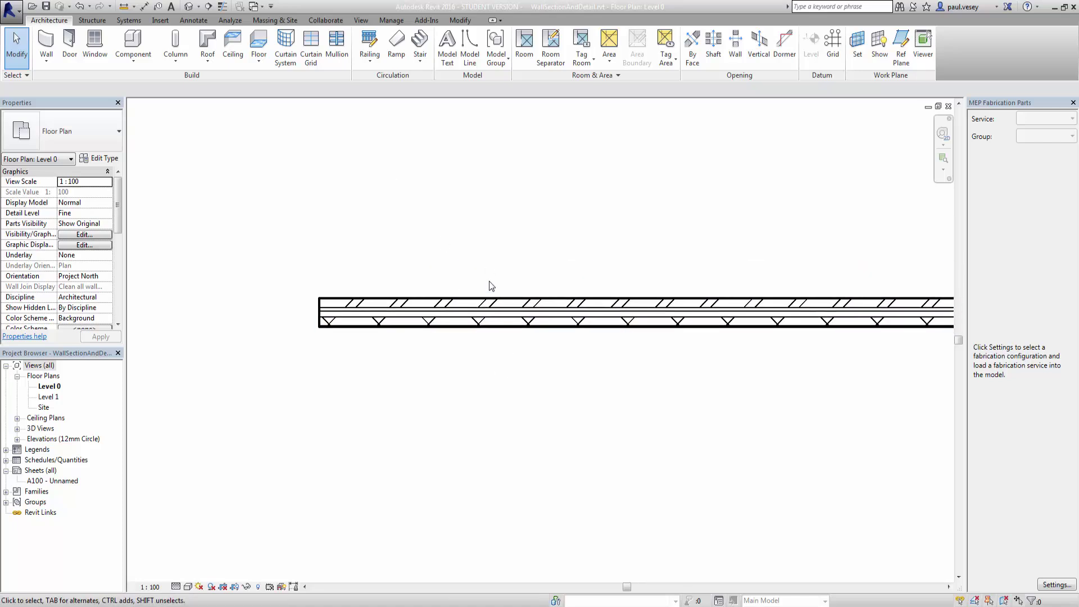
pyautogui.scroll(-1, 490, 283)
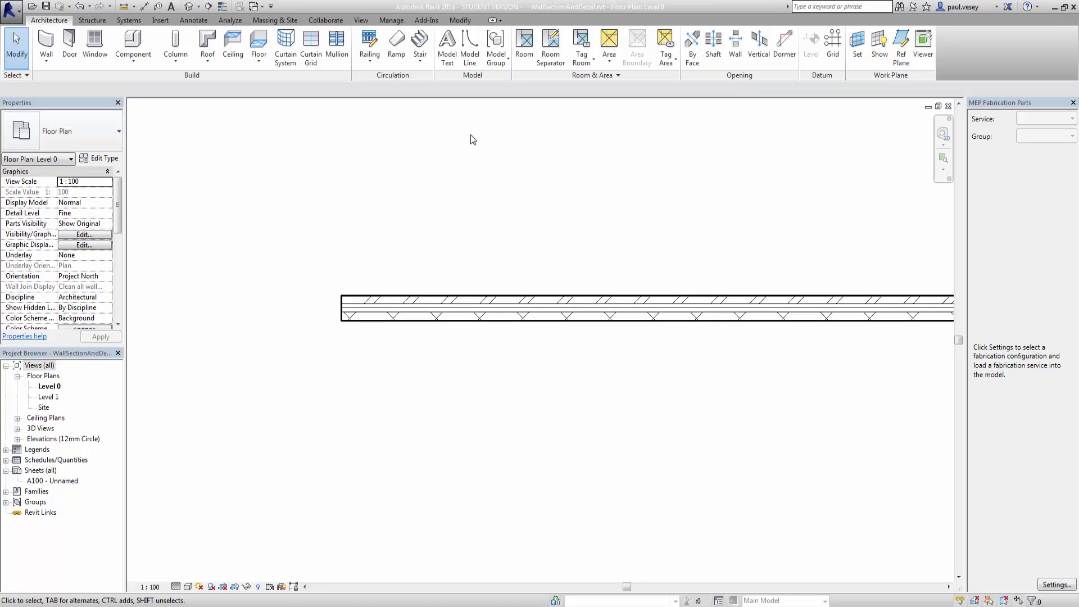
pyautogui.click(363, 21)
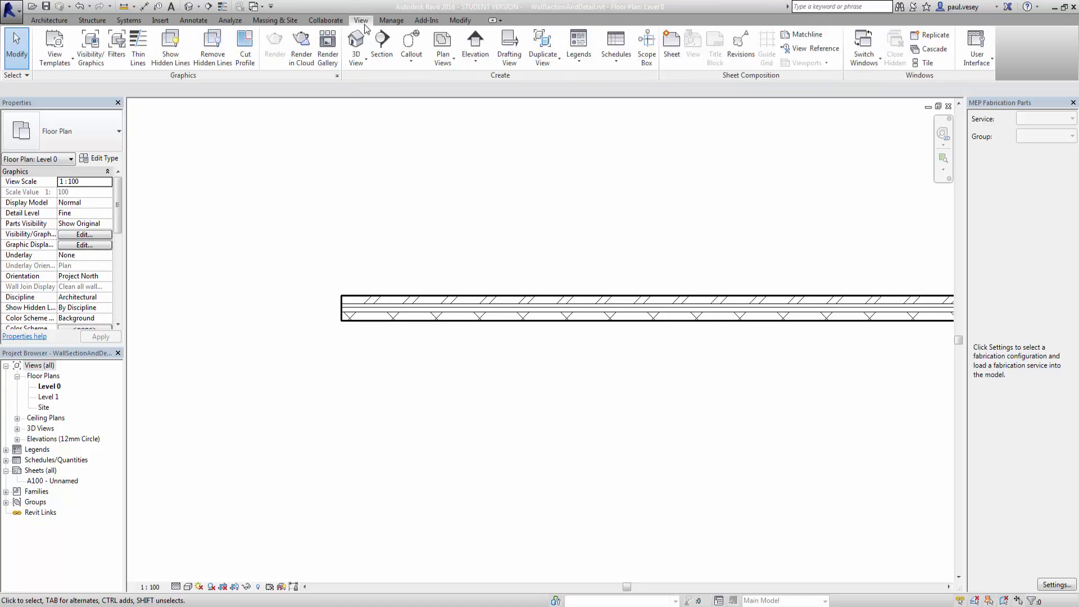
pyautogui.click(383, 51)
pyautogui.click(467, 256)
pyautogui.click(467, 368)
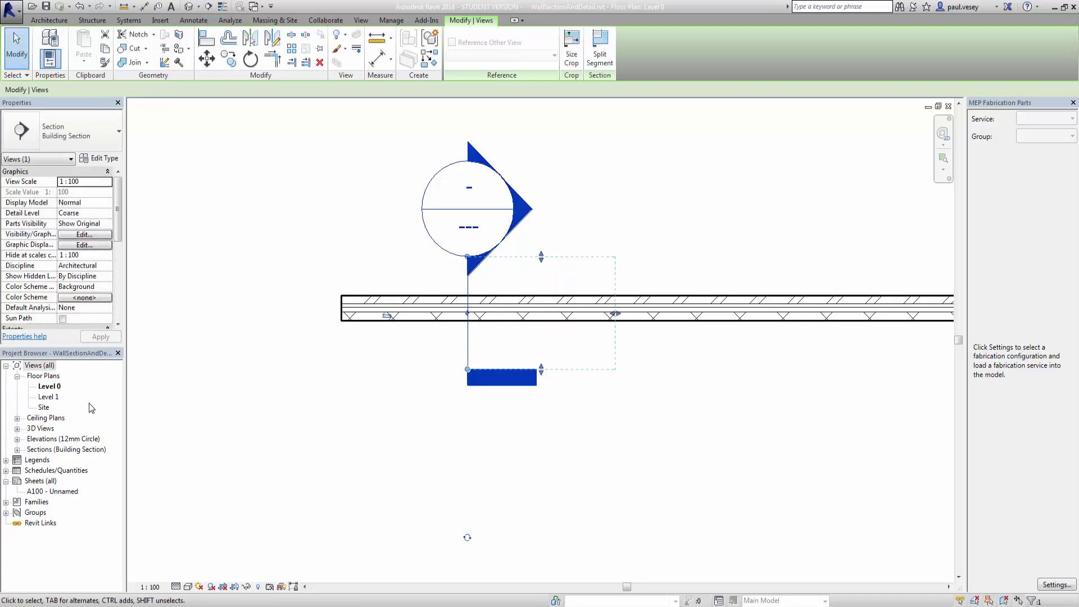
# - Open the new Section 1 view and set its detail level to Fine
pyautogui.click(17, 450)
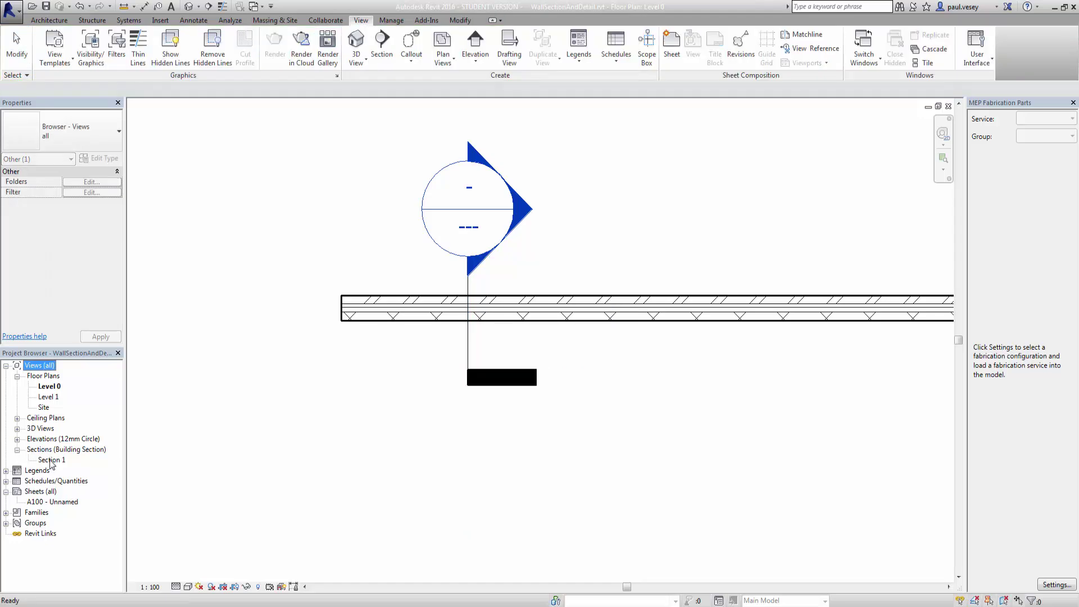
pyautogui.doubleClick(51, 460)
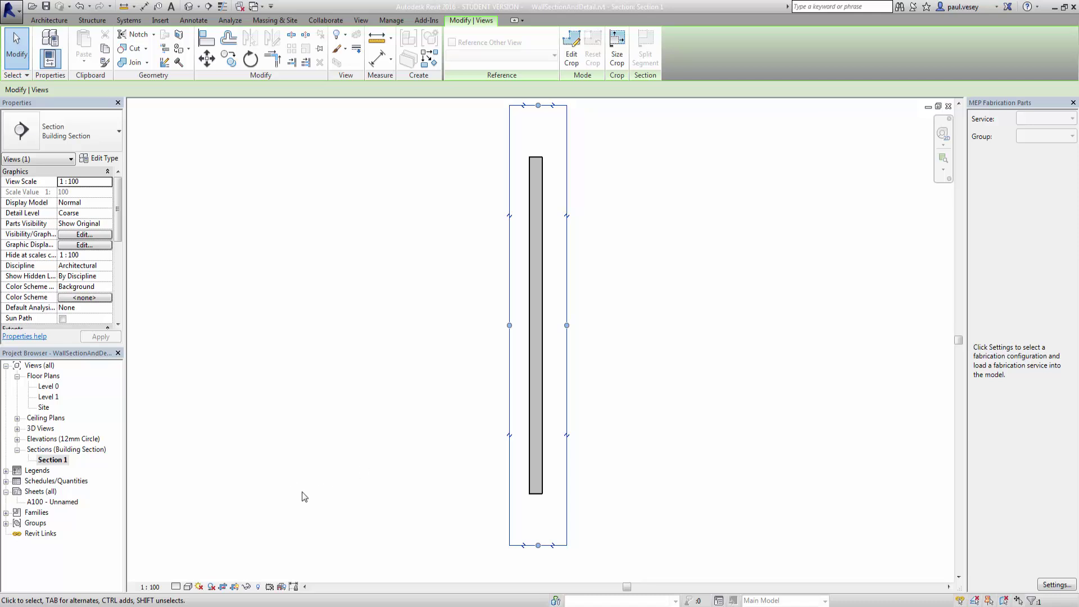
pyautogui.click(175, 587)
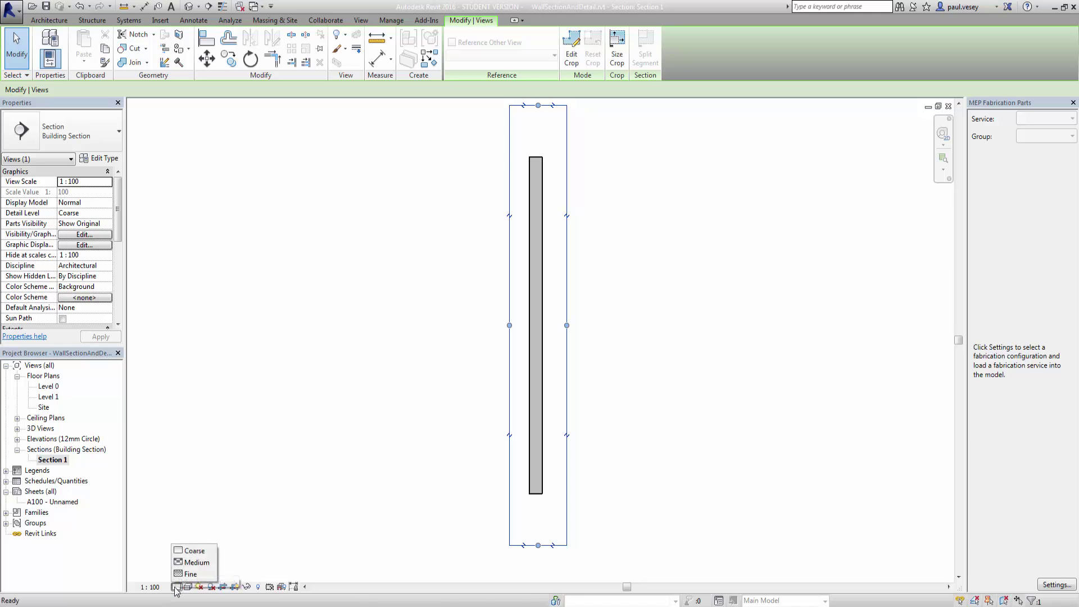
pyautogui.click(190, 573)
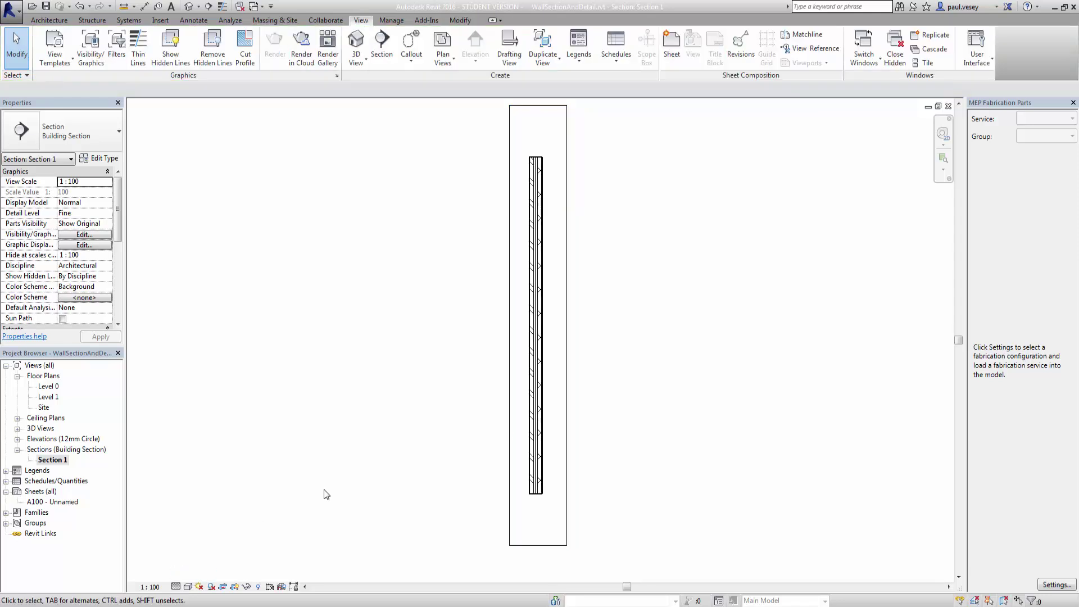
# - Draw a rectangular callout around a stretch of the lower half of the wall in Section 1
pyautogui.scroll(3, 547, 397)
pyautogui.scroll(3, 546, 397)
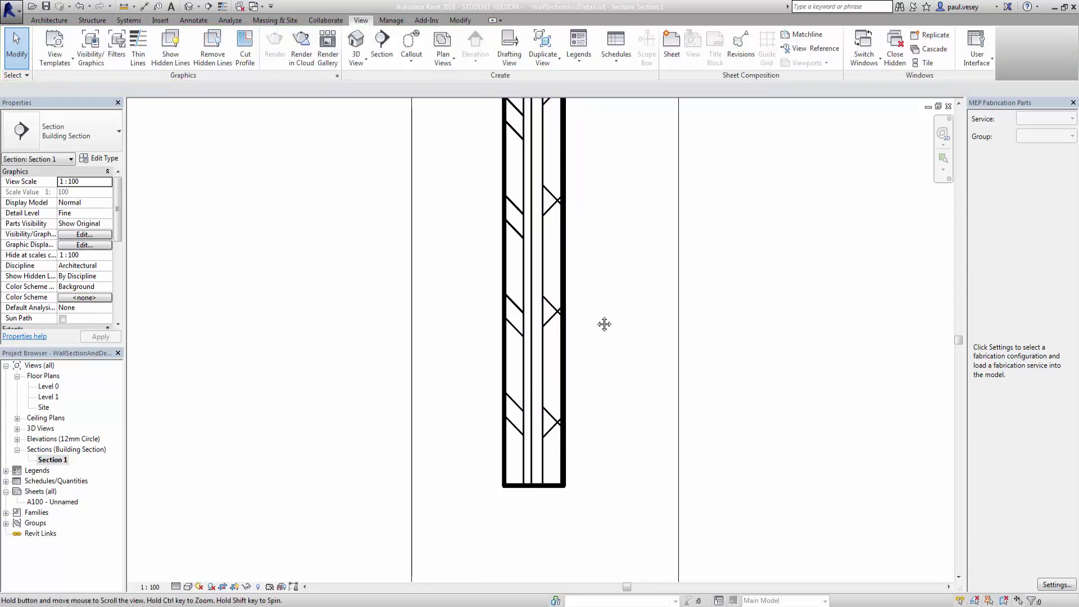
pyautogui.scroll(-5, 600, 283)
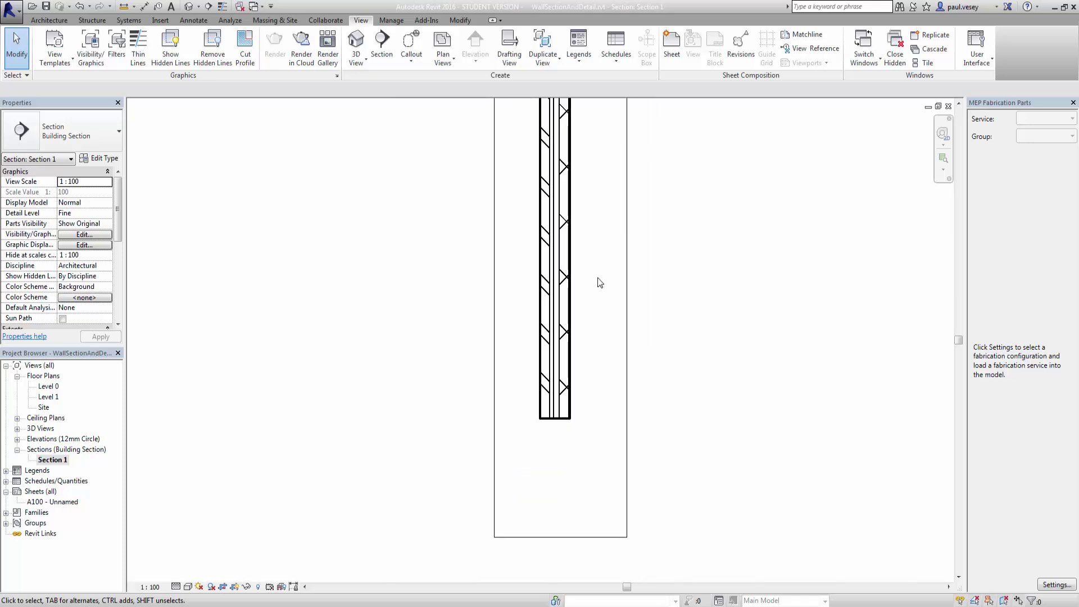
pyautogui.moveTo(556, 216); pyautogui.dragTo(537, 308, button='middle')
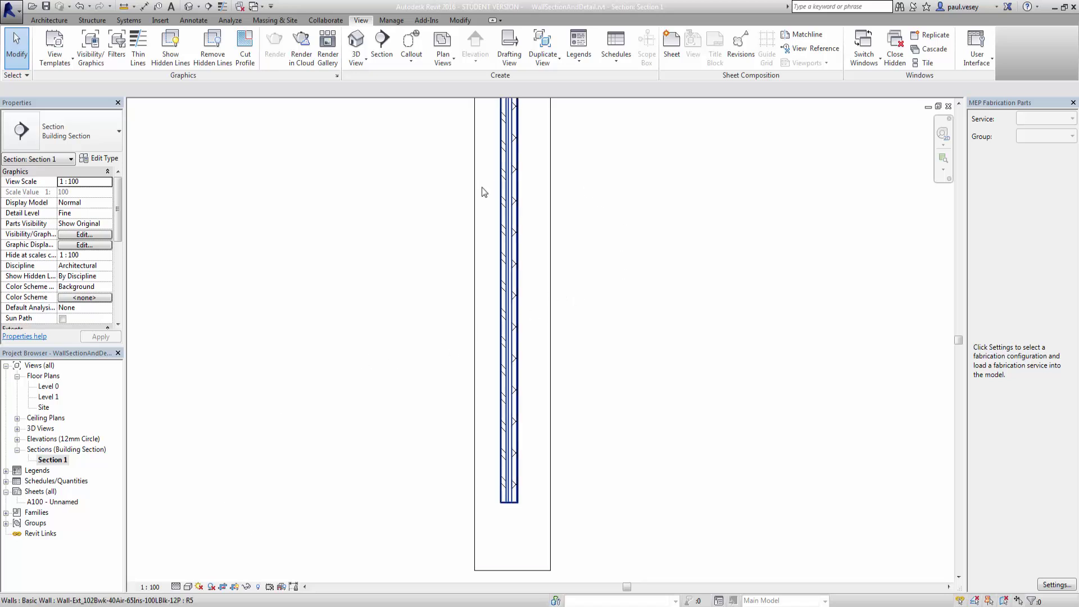
pyautogui.click(414, 61)
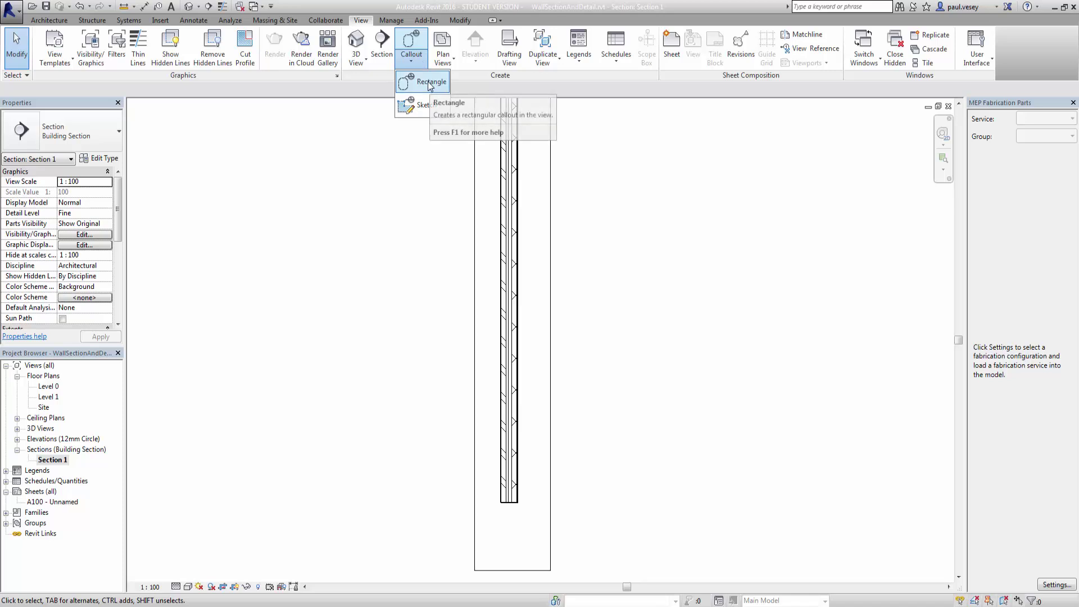
pyautogui.click(431, 83)
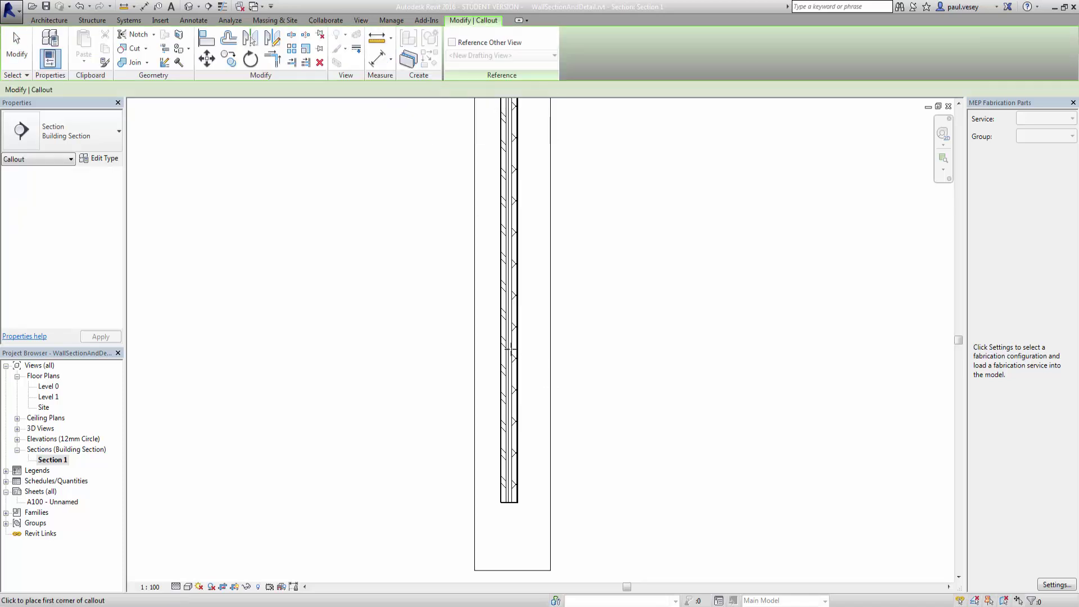
pyautogui.click(491, 261)
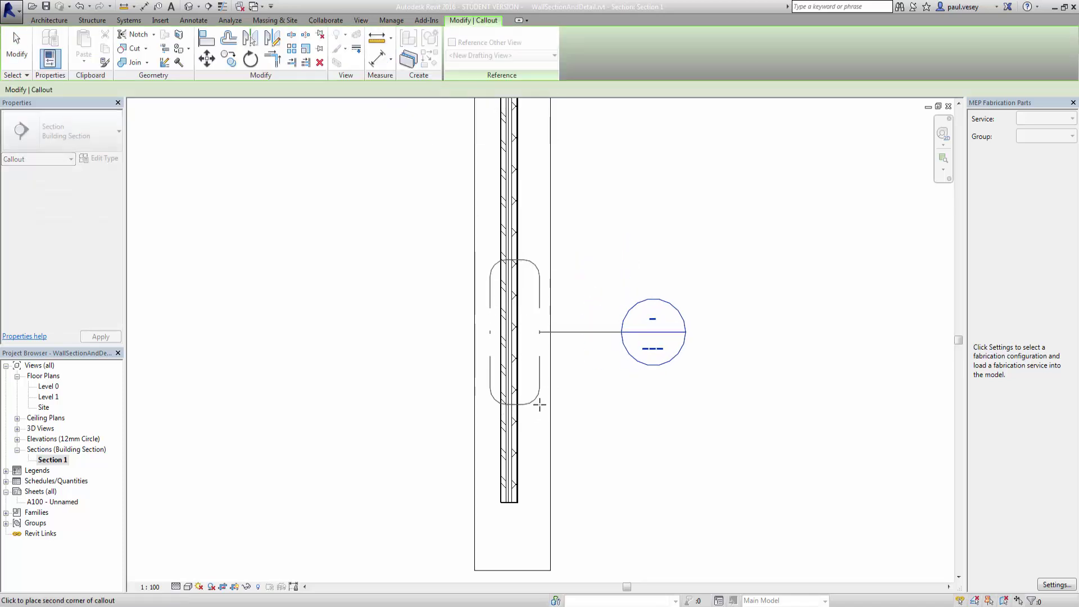
pyautogui.click(539, 381)
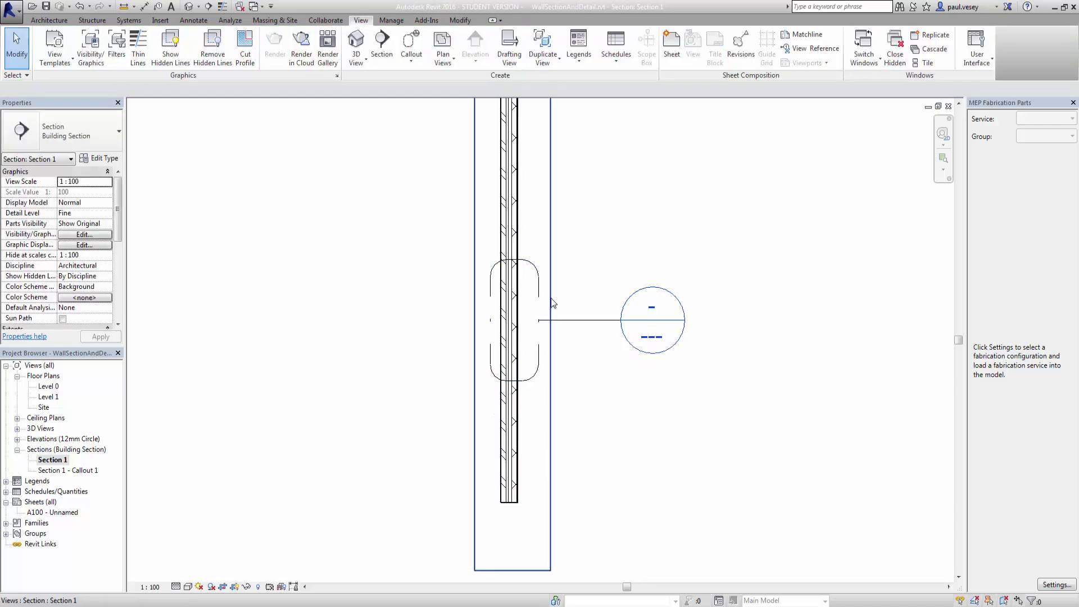
# - Move the callout's head to the brick side of the wall, above the callout boundary's centre, with a sloping leader
pyautogui.click(598, 322)
pyautogui.moveTo(620, 320); pyautogui.dragTo(369, 308)
pyautogui.moveTo(385, 247); pyautogui.dragTo(399, 225)
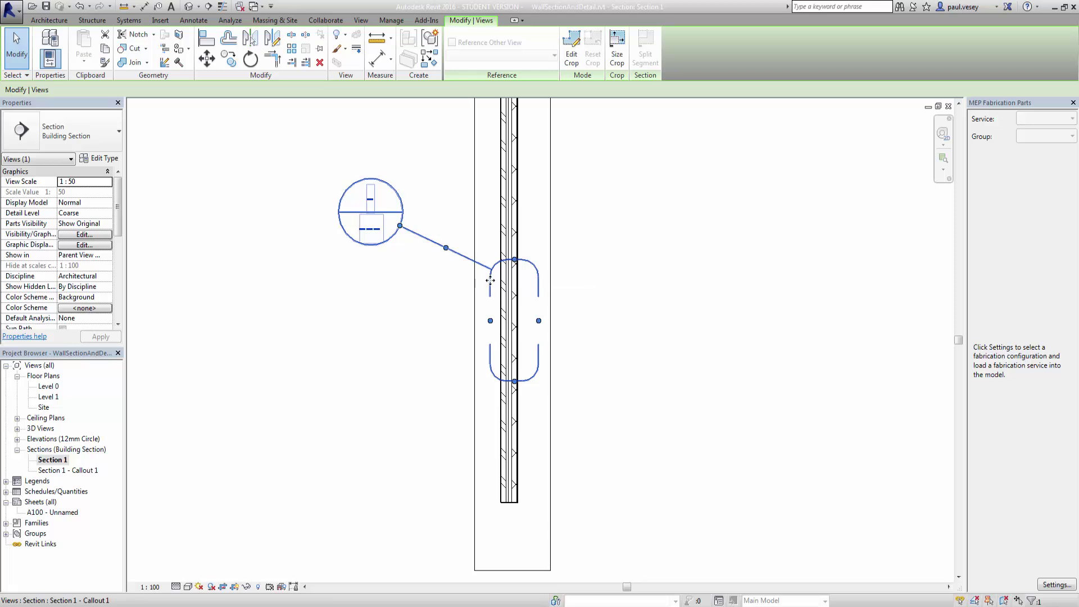
# - Open the Section 1 - Callout 1 view and widen its crop region outward on the brick side
pyautogui.doubleClick(67, 471)
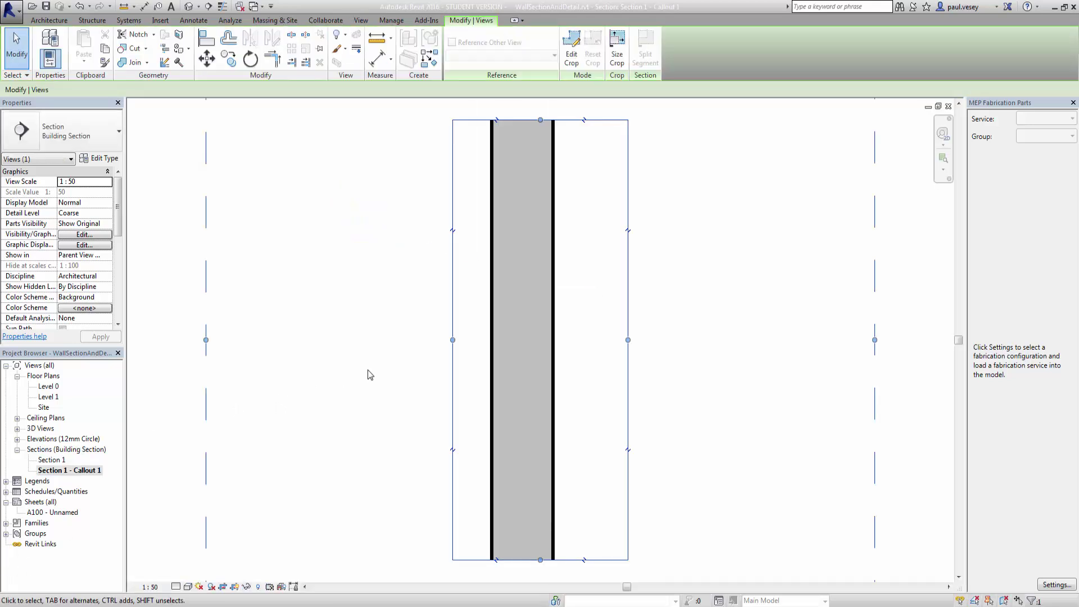
pyautogui.moveTo(454, 340); pyautogui.dragTo(408, 340)
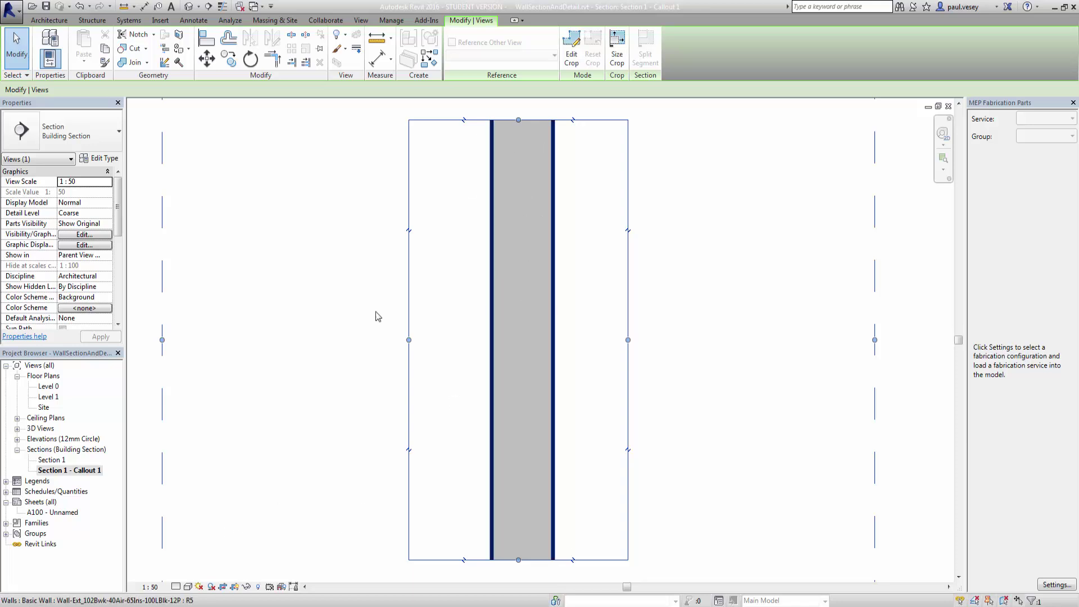
# - Set the callout view's detail level to Fine and its scale to 1:10
pyautogui.click(188, 586)
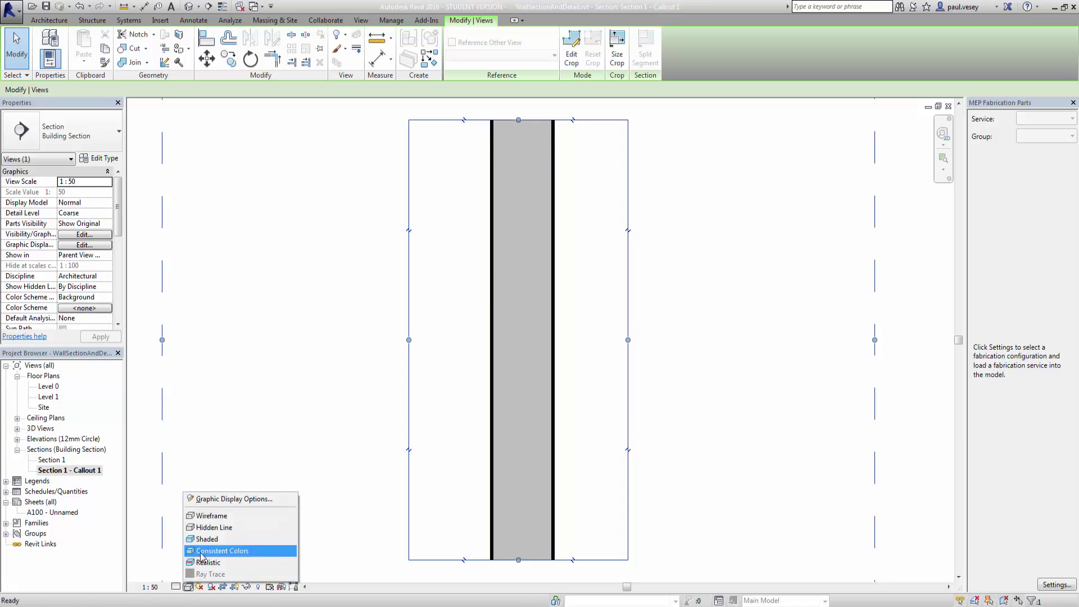
pyautogui.click(179, 587)
pyautogui.click(176, 587)
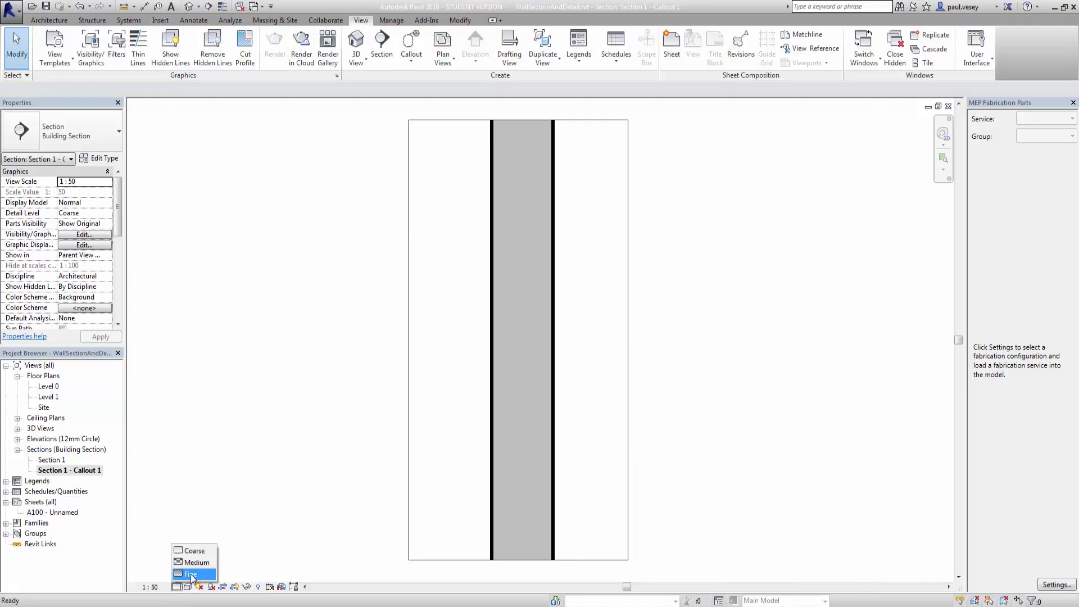
pyautogui.click(191, 575)
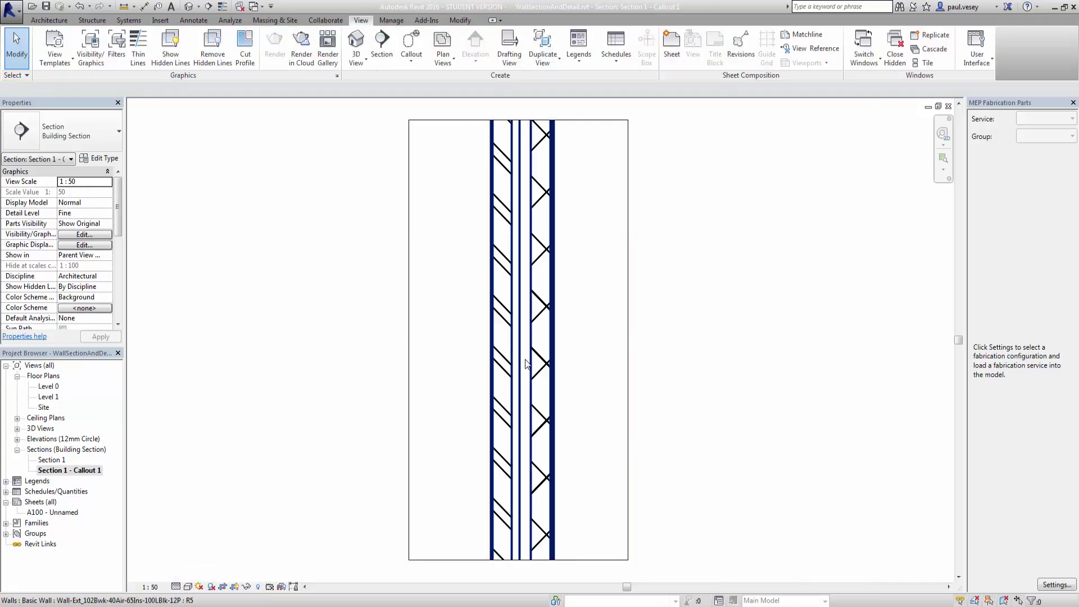
pyautogui.click(150, 586)
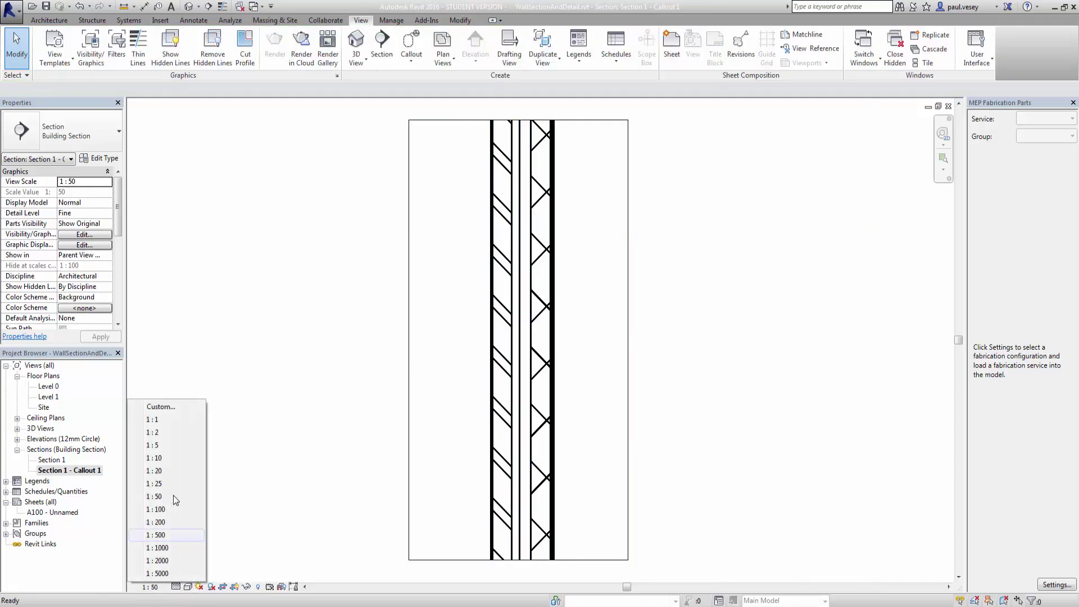
pyautogui.click(166, 460)
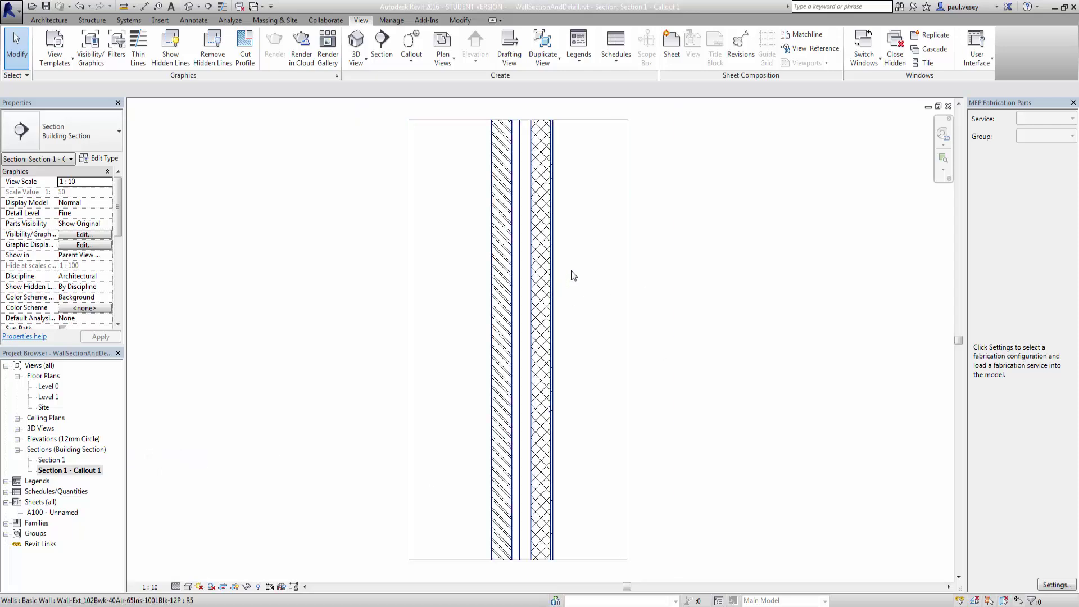
pyautogui.scroll(1, 520, 163)
pyautogui.scroll(7, 520, 163)
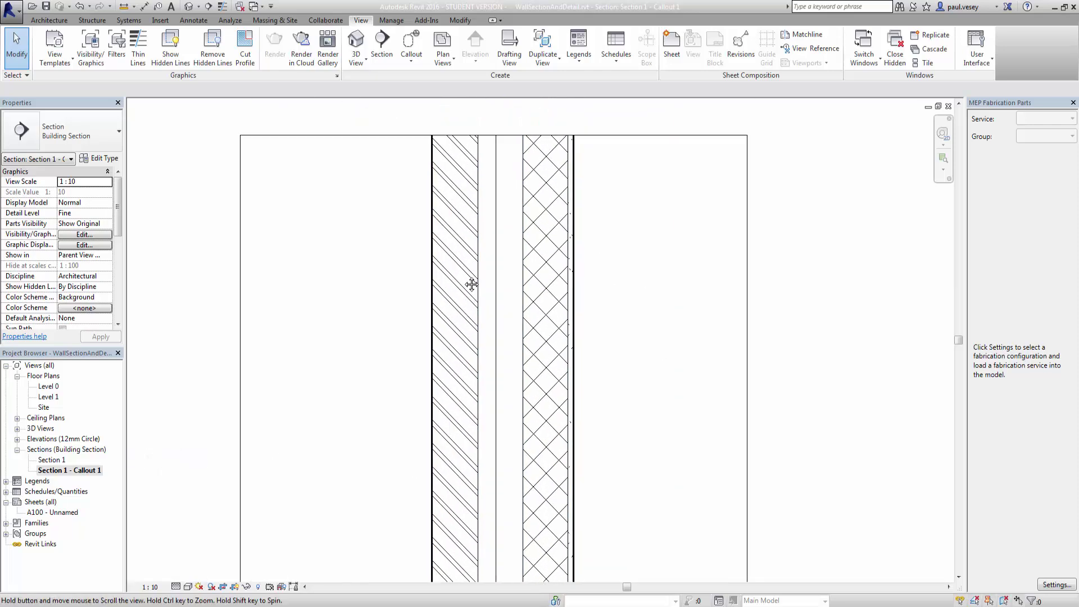
pyautogui.scroll(-4, 585, 255)
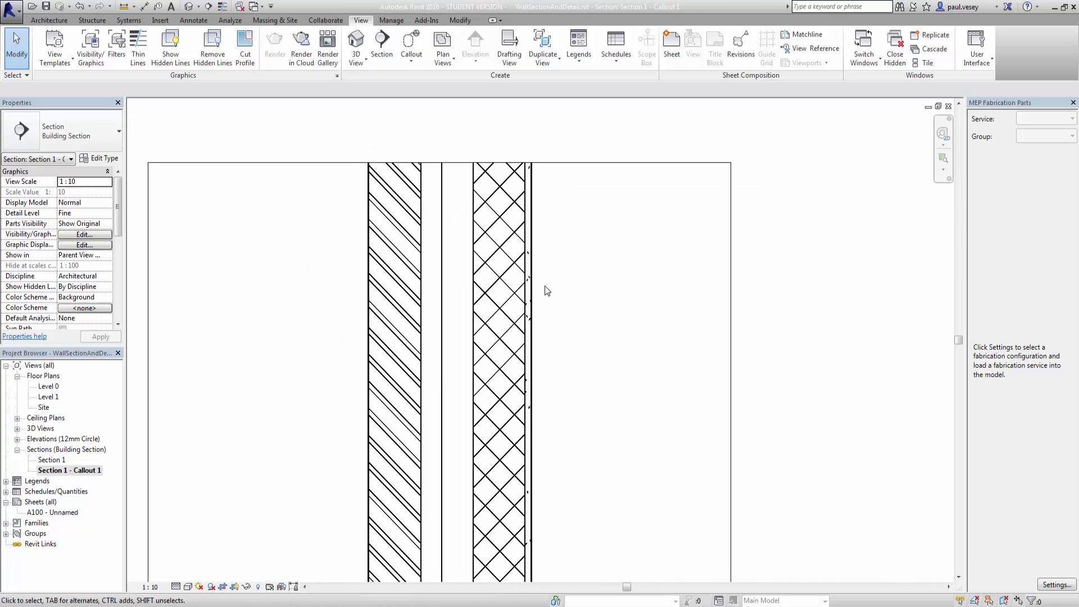
pyautogui.scroll(4, 544, 285)
pyautogui.scroll(-6, 400, 304)
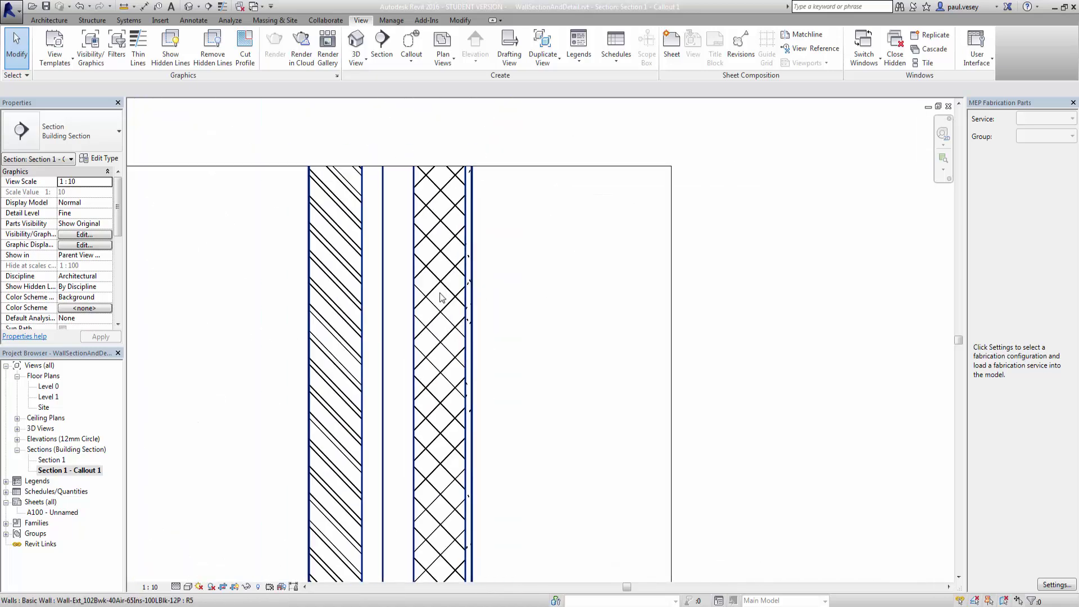
pyautogui.scroll(-4, 567, 303)
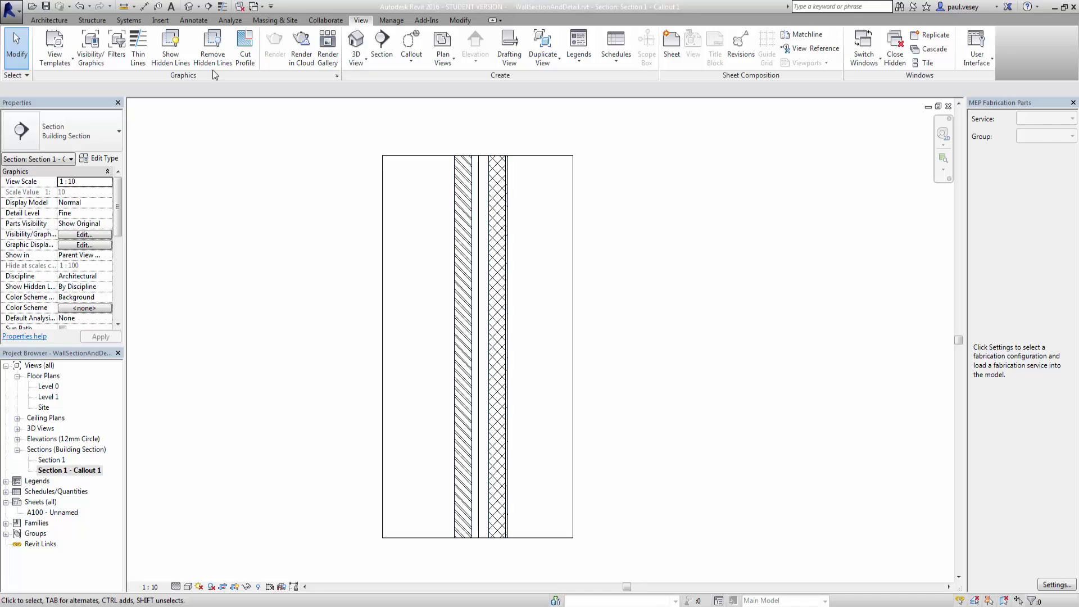
pyautogui.click(193, 21)
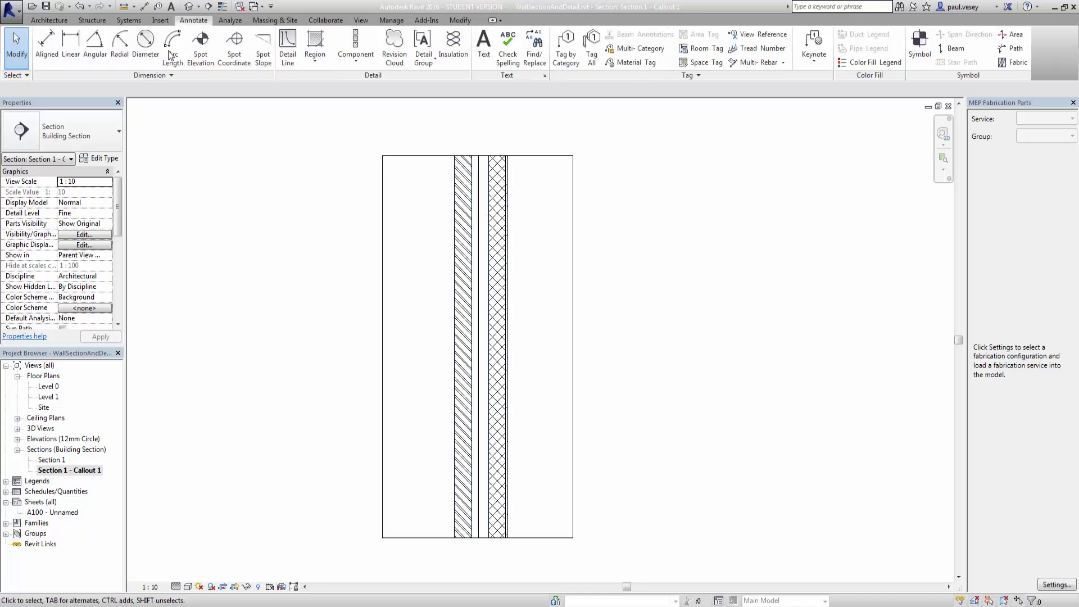
pyautogui.click(455, 56)
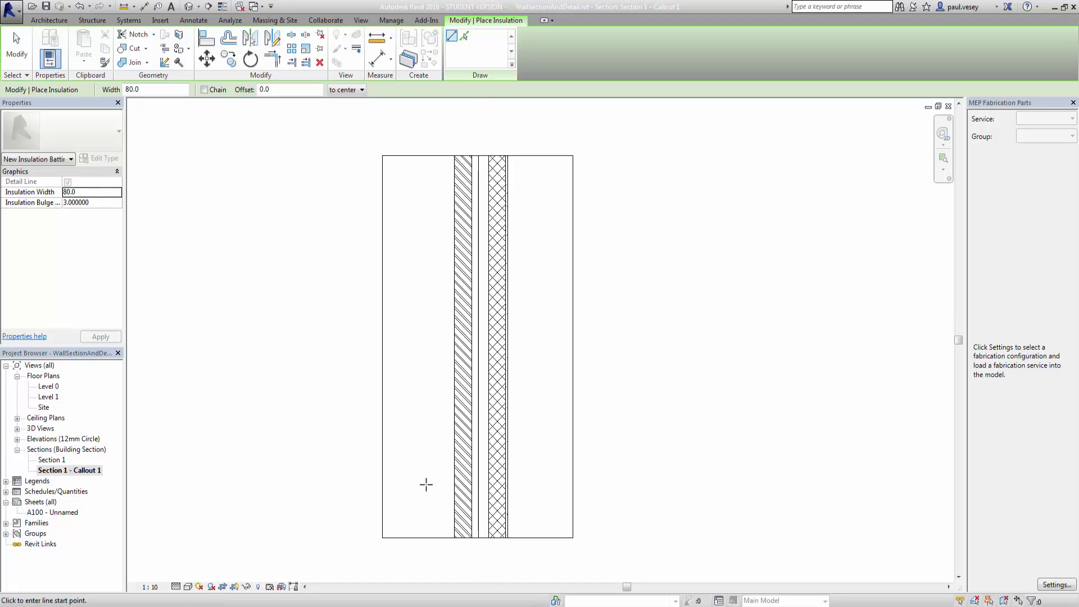
pyautogui.click(481, 537)
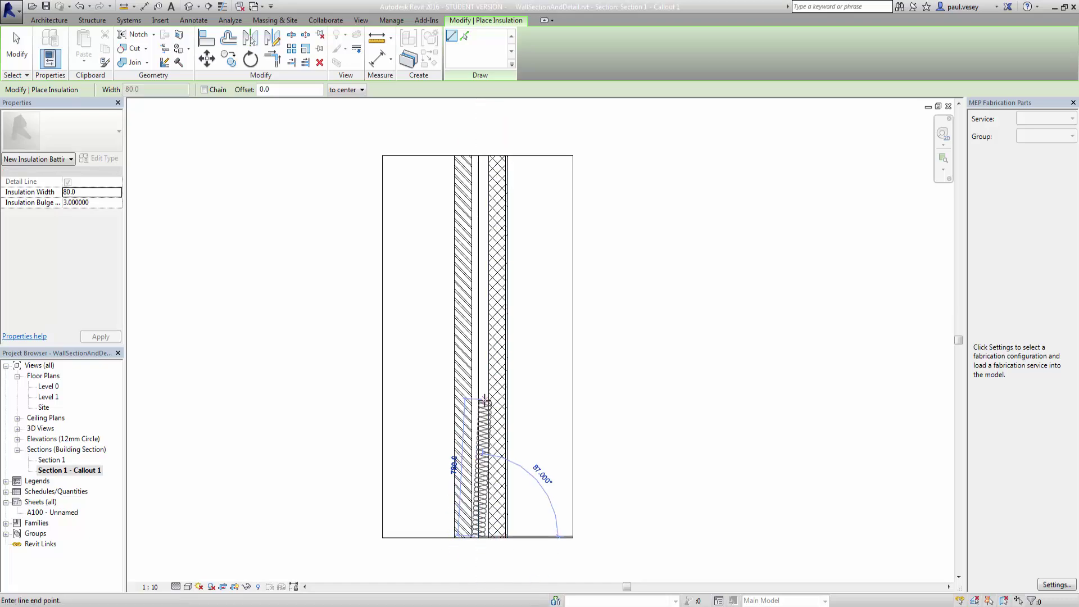
pyautogui.scroll(4, 478, 181)
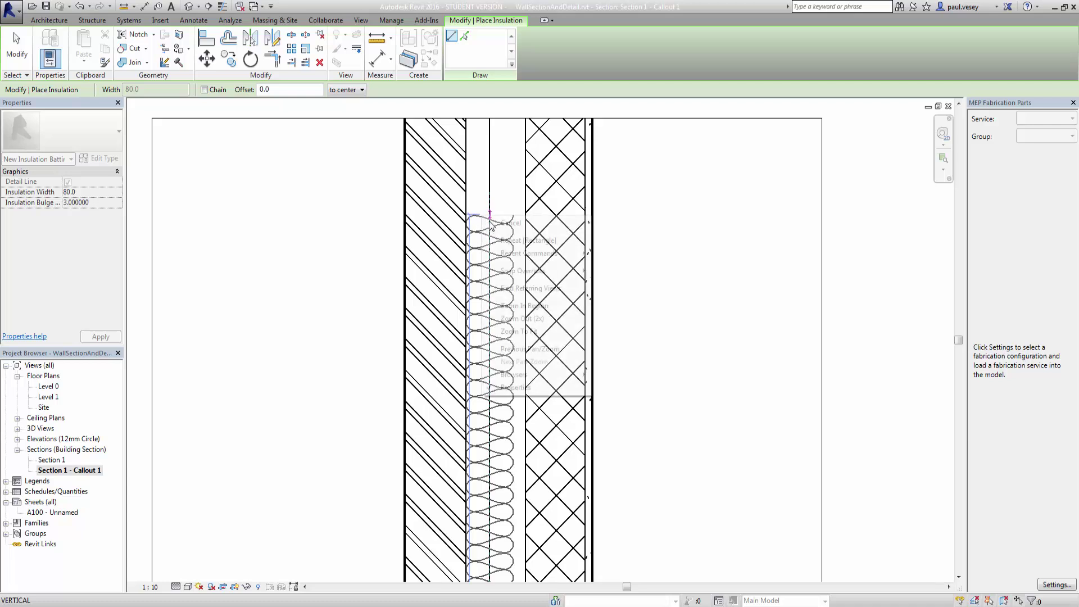
pyautogui.press('Escape')
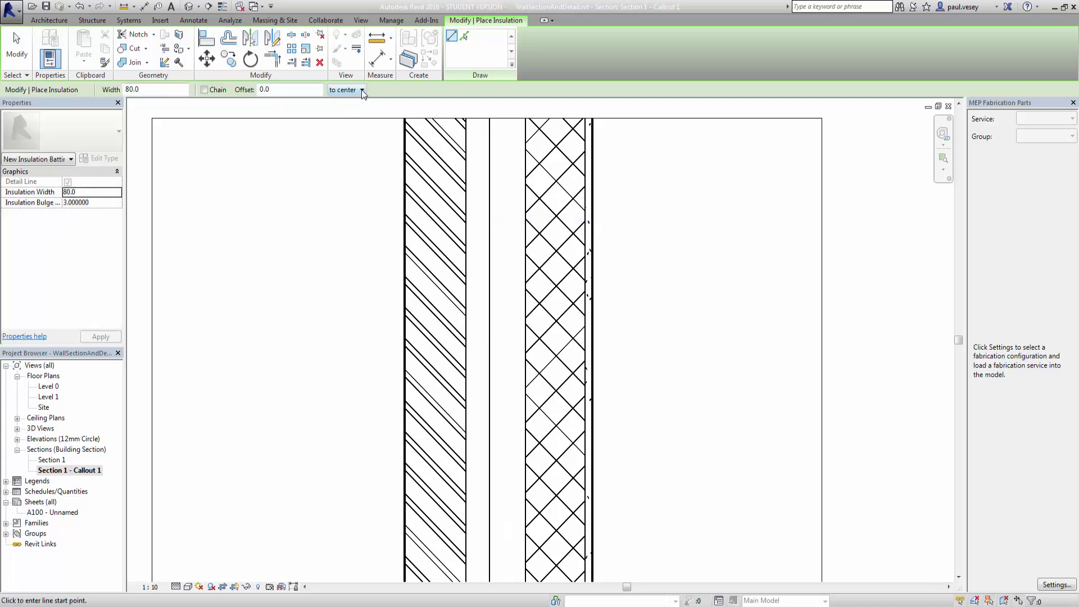
# - Draw 80 mm batt insulation, aligned to far side, up the line between air gap and insulation layer over the crop region's full height
pyautogui.click(362, 90)
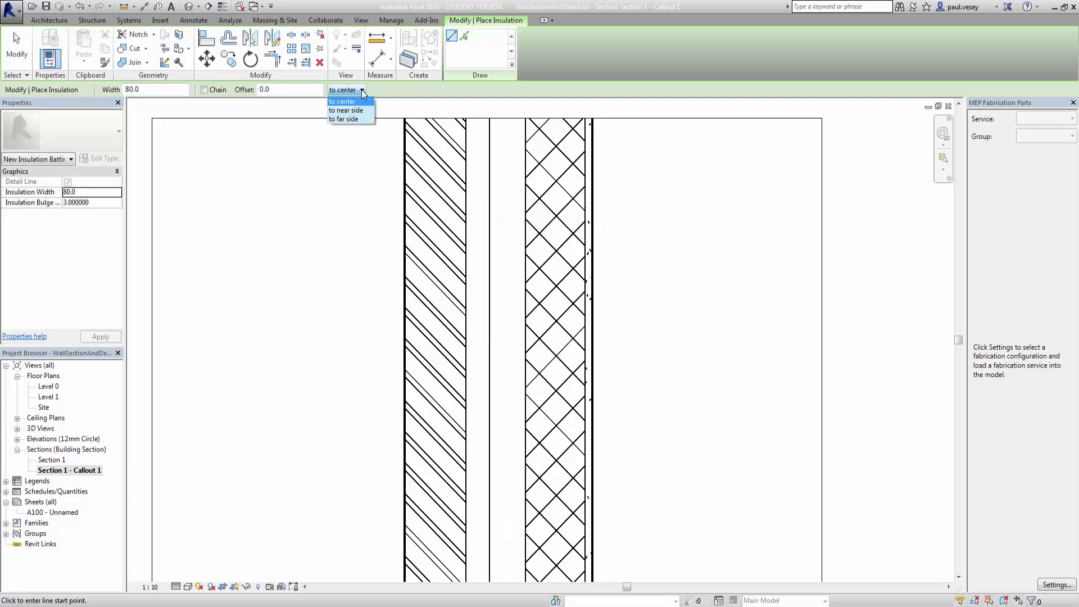
pyautogui.click(354, 118)
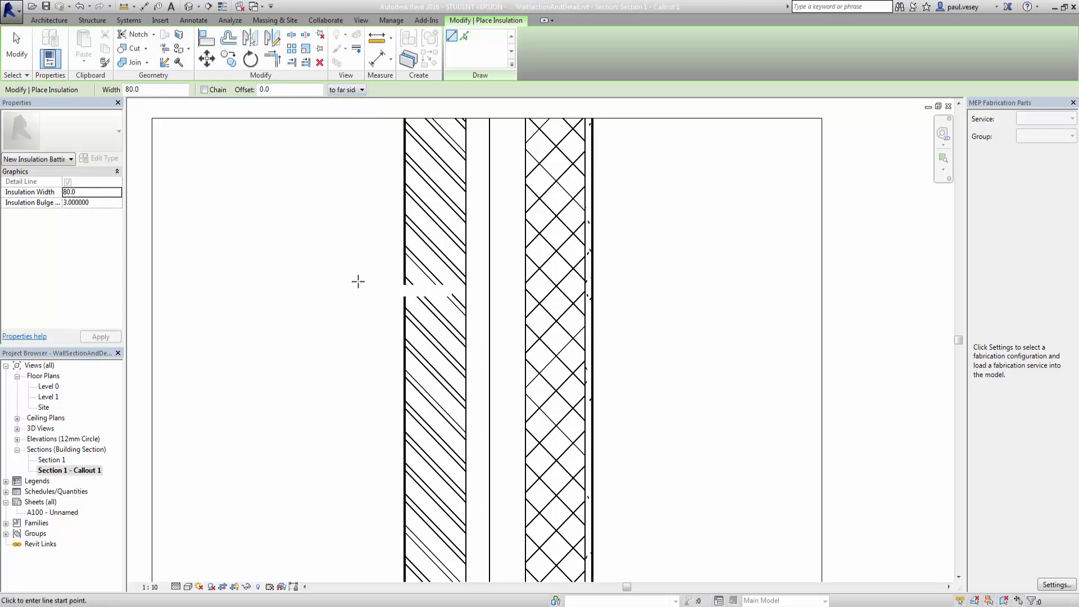
pyautogui.scroll(-3, 357, 279)
pyautogui.scroll(-2, 415, 258)
pyautogui.moveTo(434, 248); pyautogui.dragTo(482, 219, button='middle')
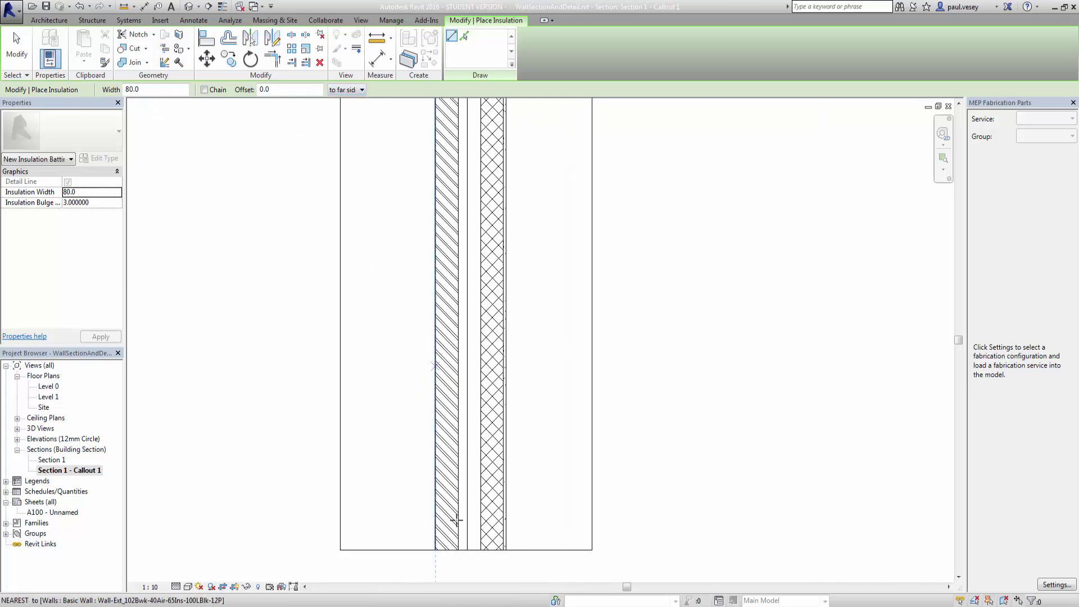
pyautogui.click(467, 550)
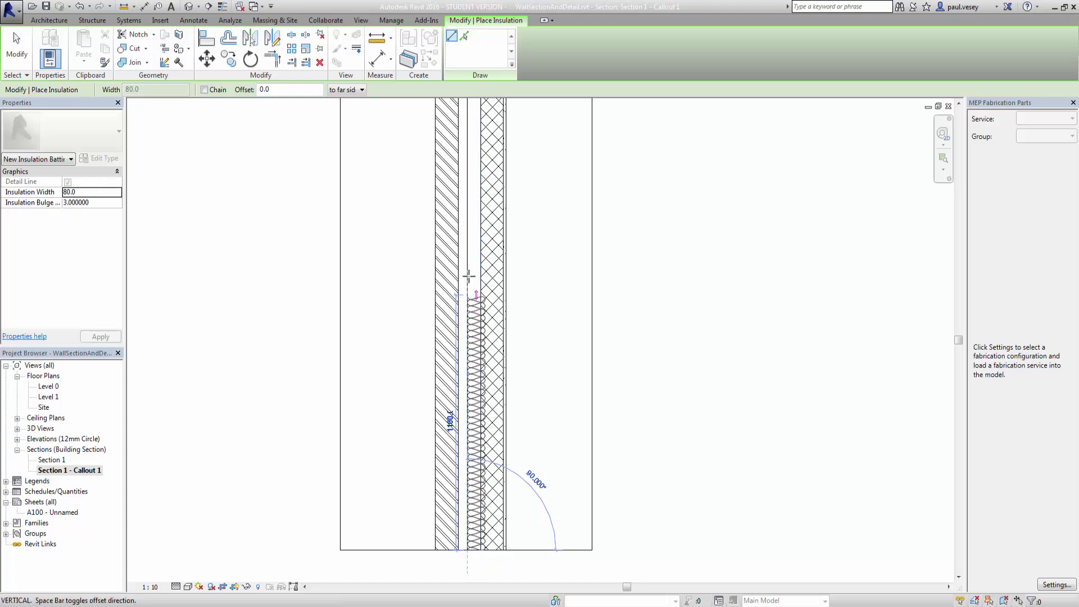
pyautogui.moveTo(468, 277); pyautogui.dragTo(455, 388, button='middle')
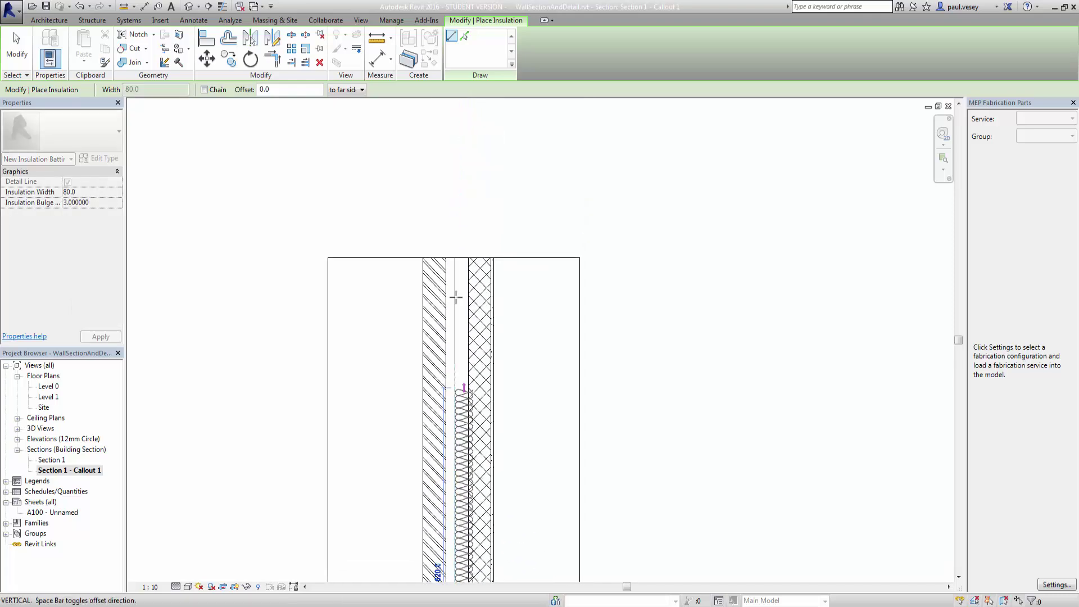
pyautogui.scroll(3, 456, 251)
pyautogui.click(456, 251)
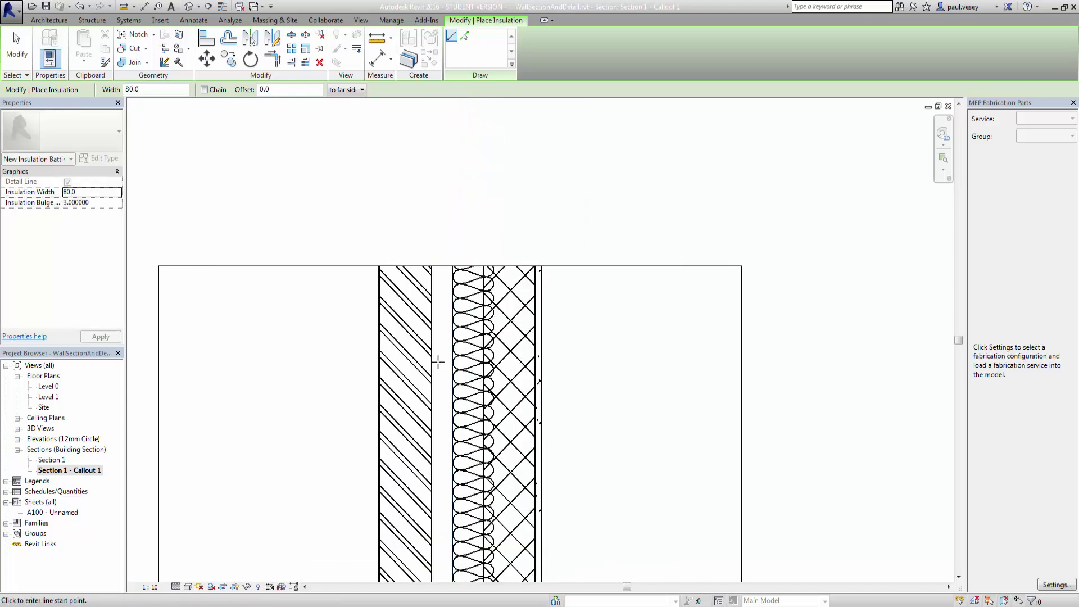
# - Set the width of the drawn batt insulation to 60 mm
pyautogui.scroll(4, 481, 283)
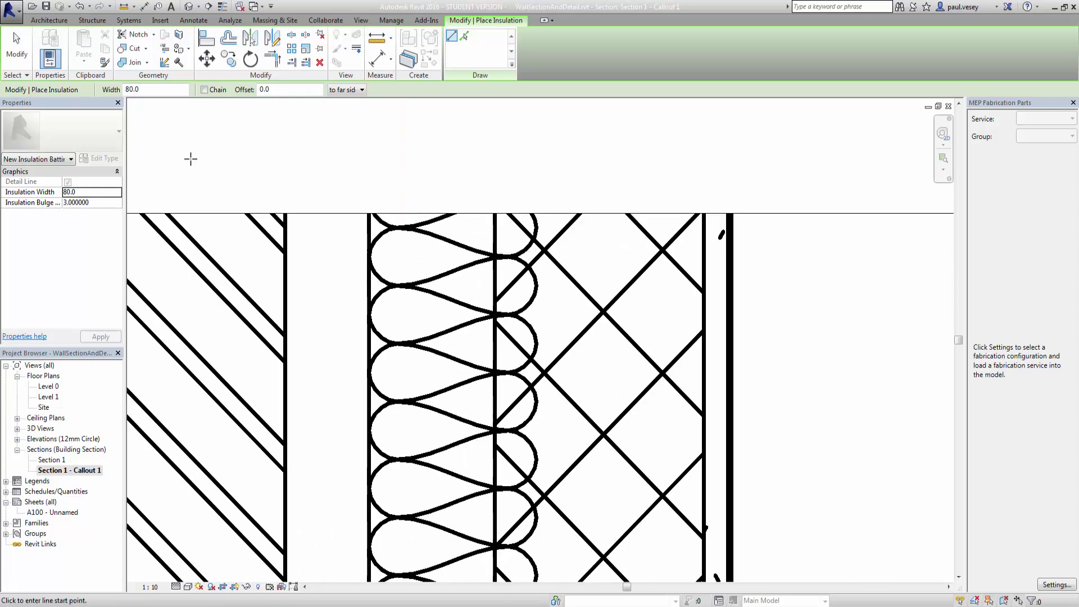
pyautogui.click(18, 50)
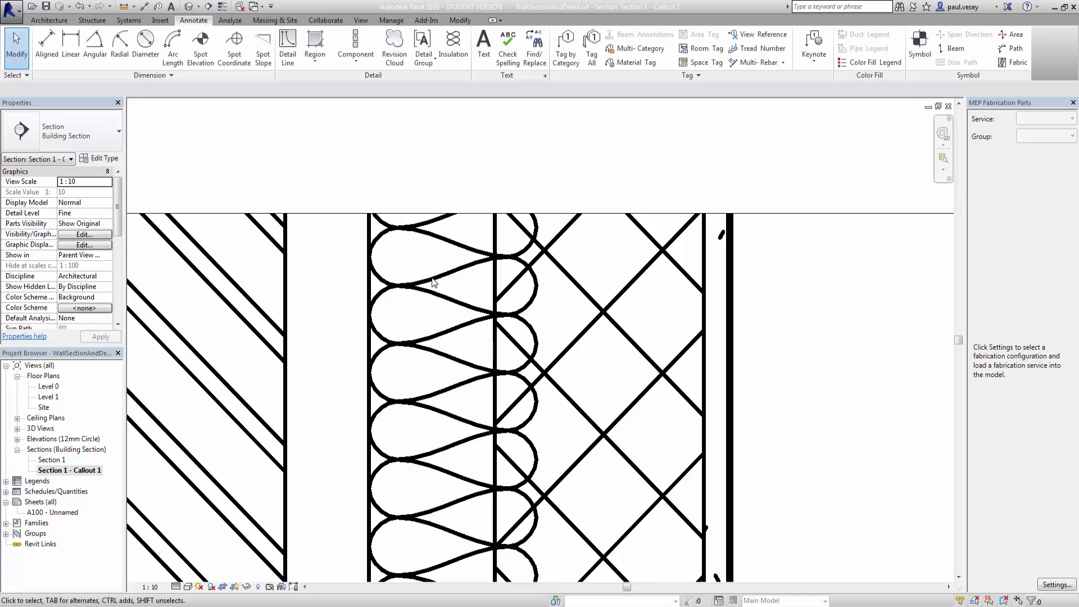
pyautogui.click(376, 246)
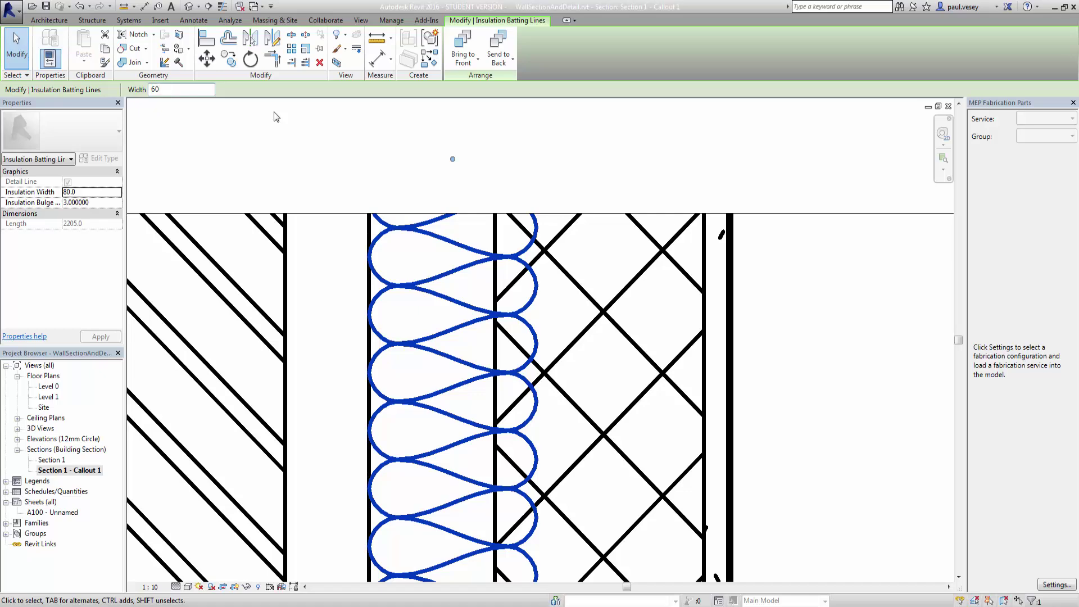
pyautogui.press('Return')
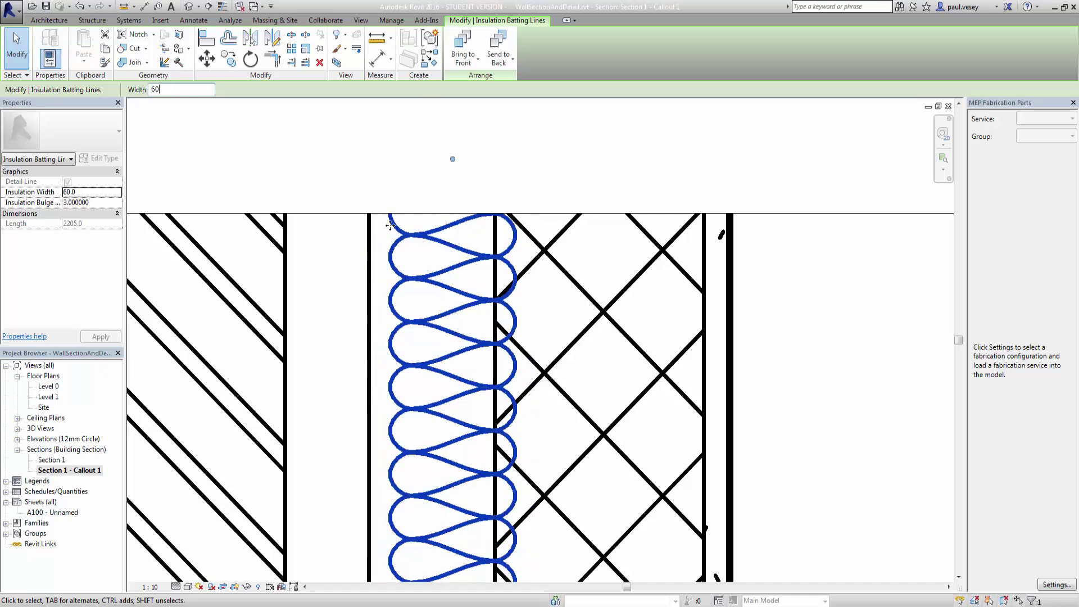
# - Delete the batt insulation from the callout view
pyautogui.scroll(-4, 439, 275)
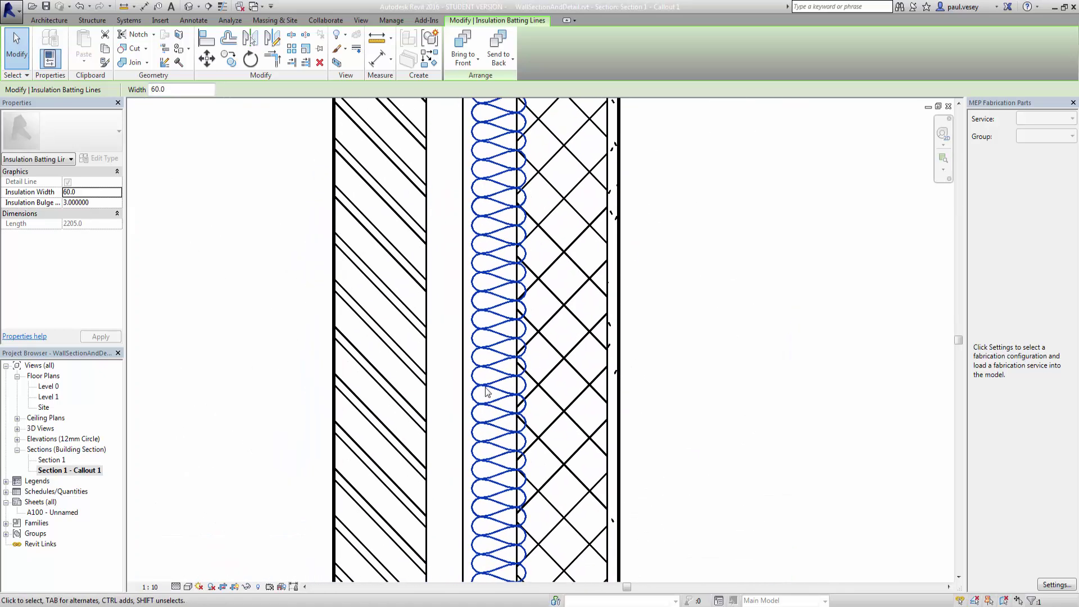
pyautogui.scroll(-3, 487, 391)
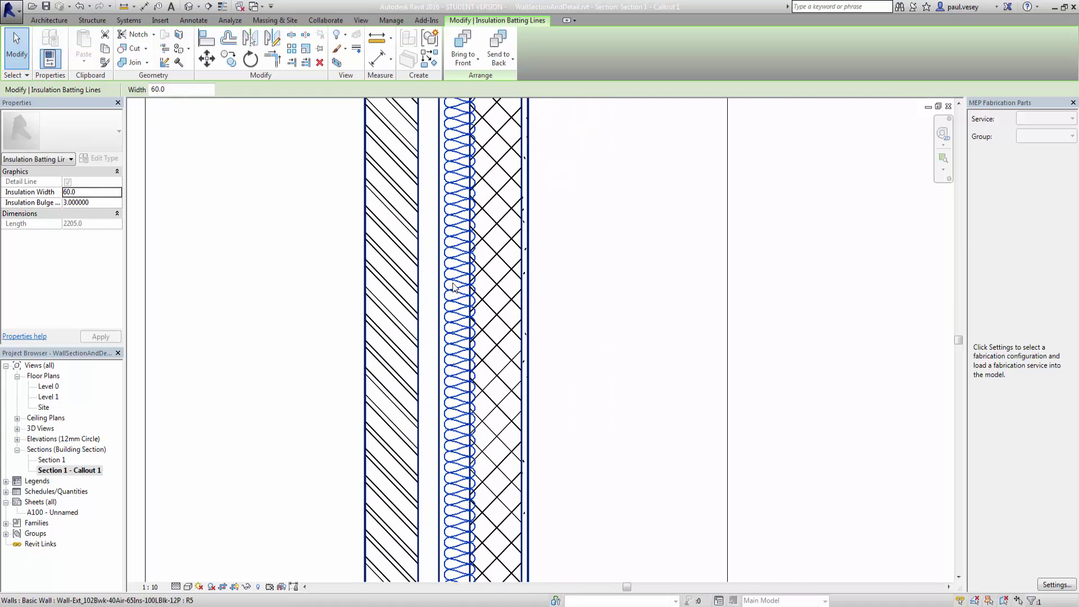
pyautogui.moveTo(453, 287); pyautogui.dragTo(515, 103, button='middle')
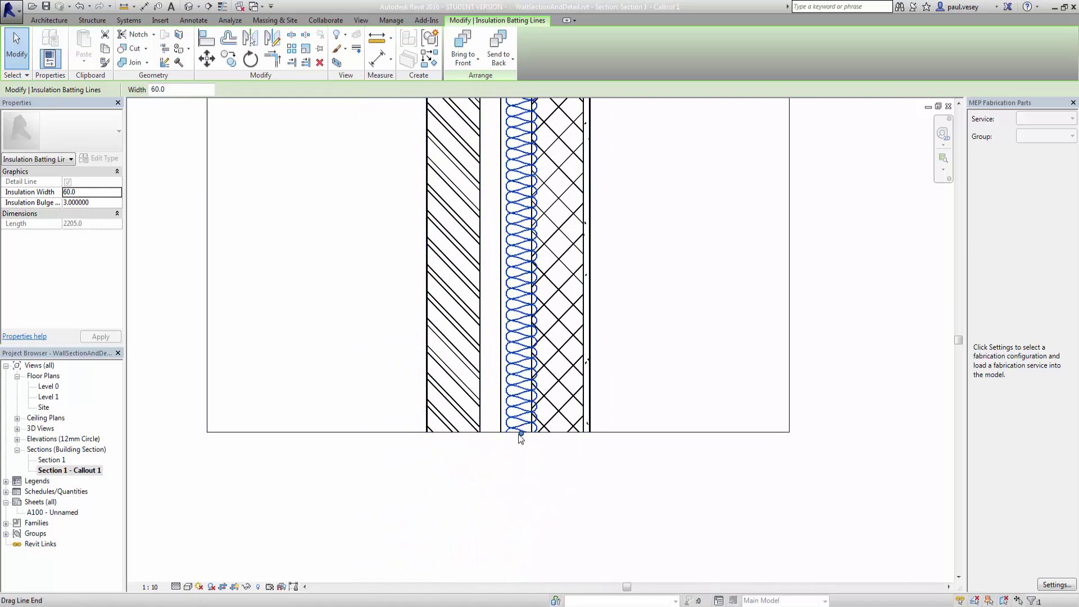
pyautogui.click(521, 441)
pyautogui.click(518, 386)
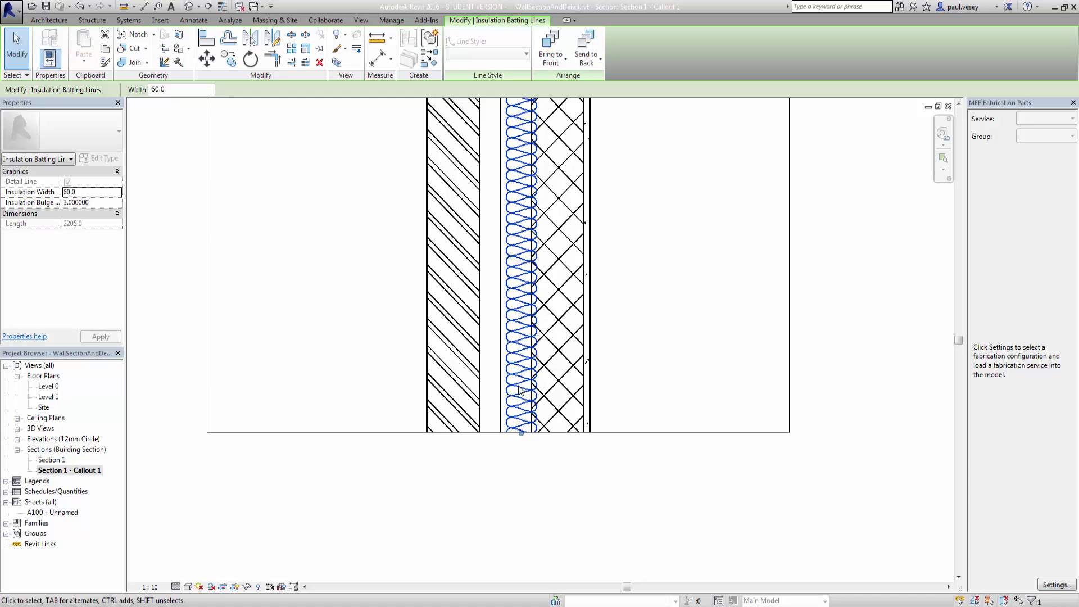
pyautogui.moveTo(513, 378); pyautogui.dragTo(513, 382)
pyautogui.press('Delete')
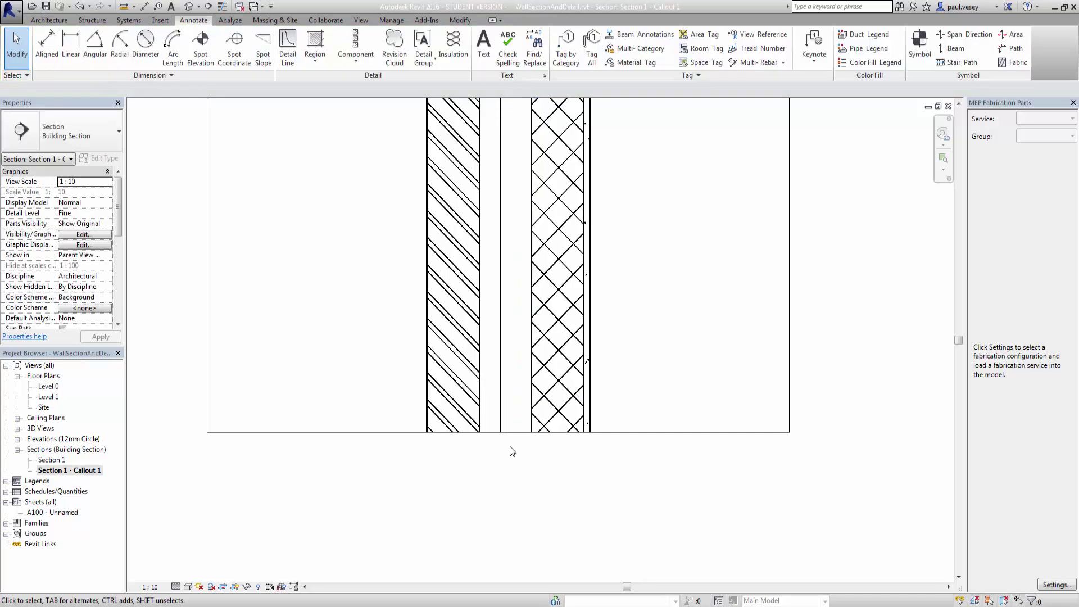
# - Set up new batt insulation with a width of 60 mm and the to near side alignment
pyautogui.click(453, 45)
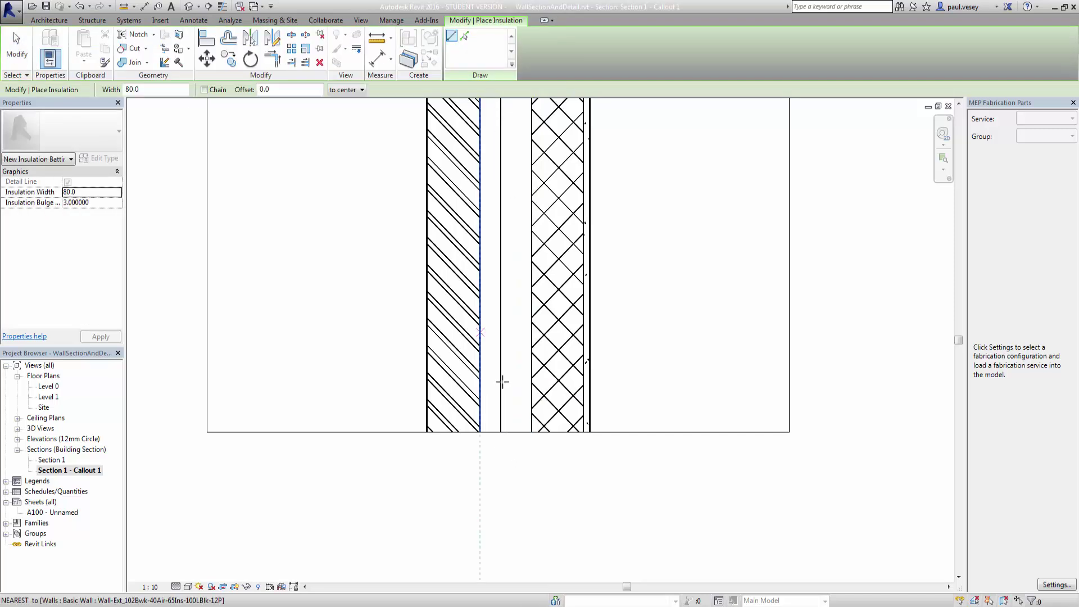
pyautogui.click(501, 431)
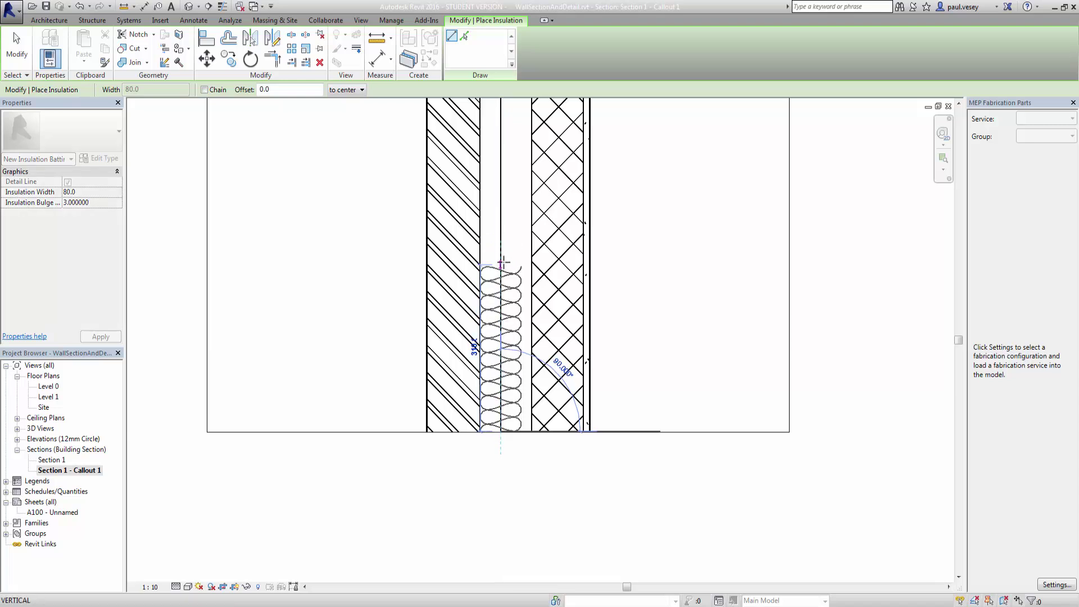
pyautogui.rightClick(502, 263)
pyautogui.click(520, 272)
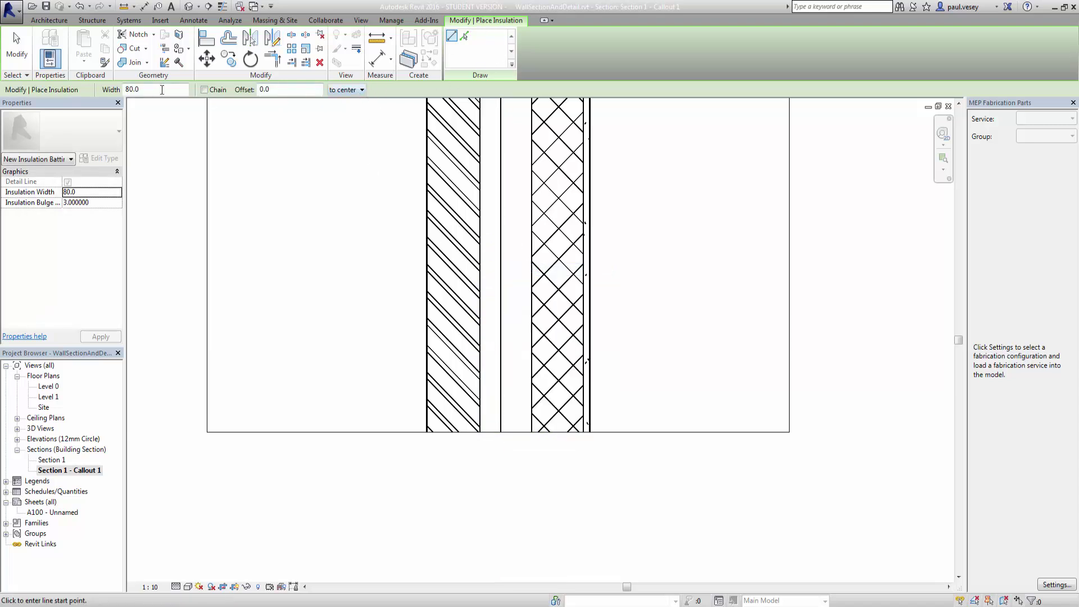
pyautogui.click(358, 90)
pyautogui.click(364, 110)
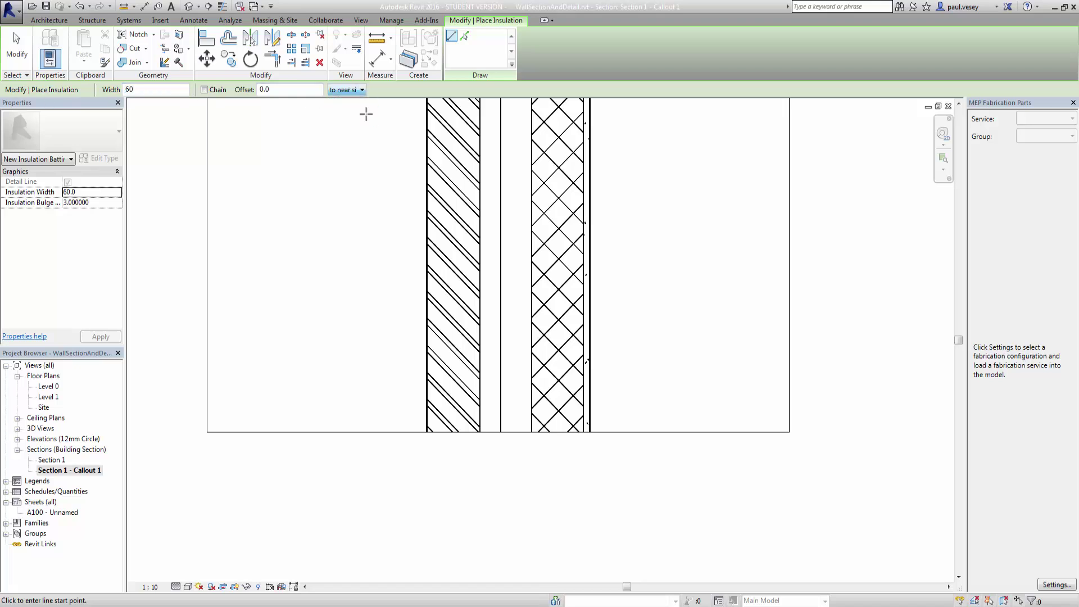
pyautogui.click(500, 434)
pyautogui.rightClick(509, 293)
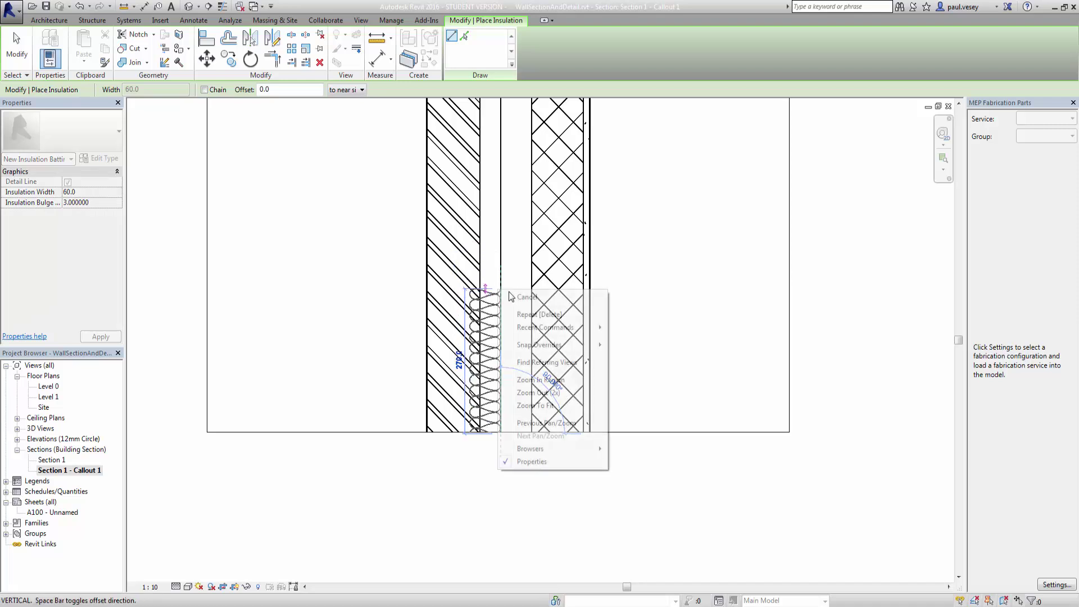
pyautogui.click(511, 296)
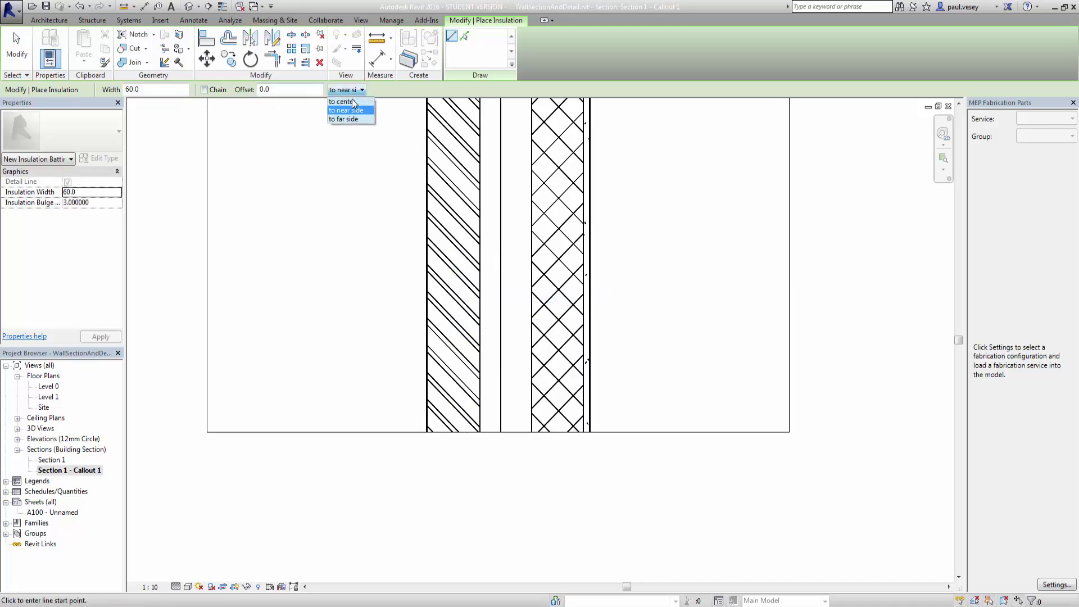
# - Draw the batt insulation, aligned to far side, up the air gap's inner line from the crop region's lower to upper edge, and end placement
pyautogui.click(501, 432)
pyautogui.scroll(2, 492, 268)
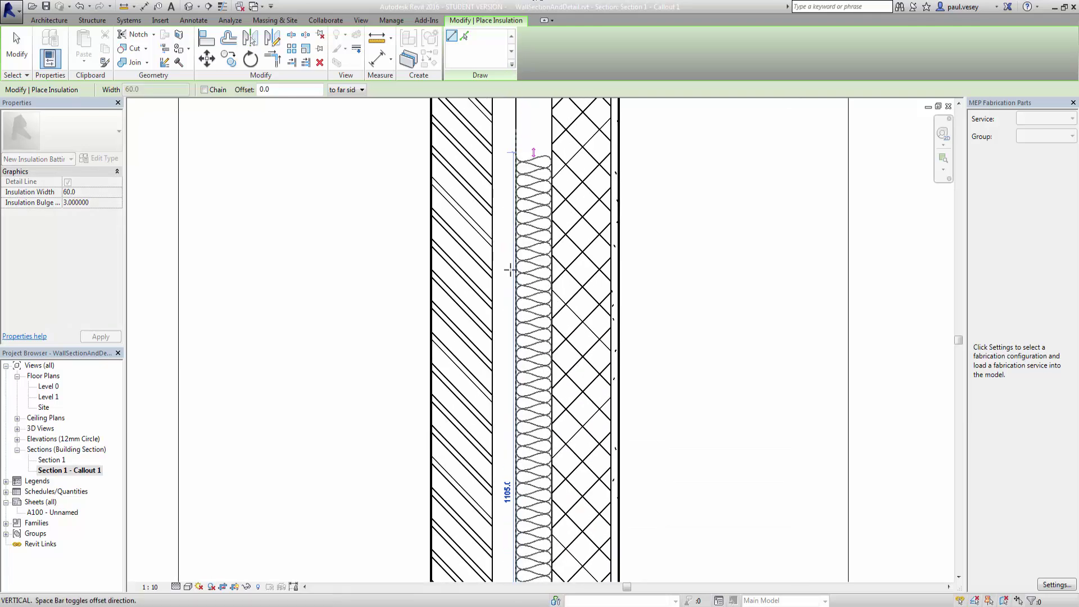
pyautogui.moveTo(516, 229)
pyautogui.mouseDown(button='middle')
pyautogui.moveTo(516, 392)
pyautogui.moveTo(529, 245)
pyautogui.moveTo(513, 270)
pyautogui.mouseUp(button='middle')
pyautogui.click(513, 228)
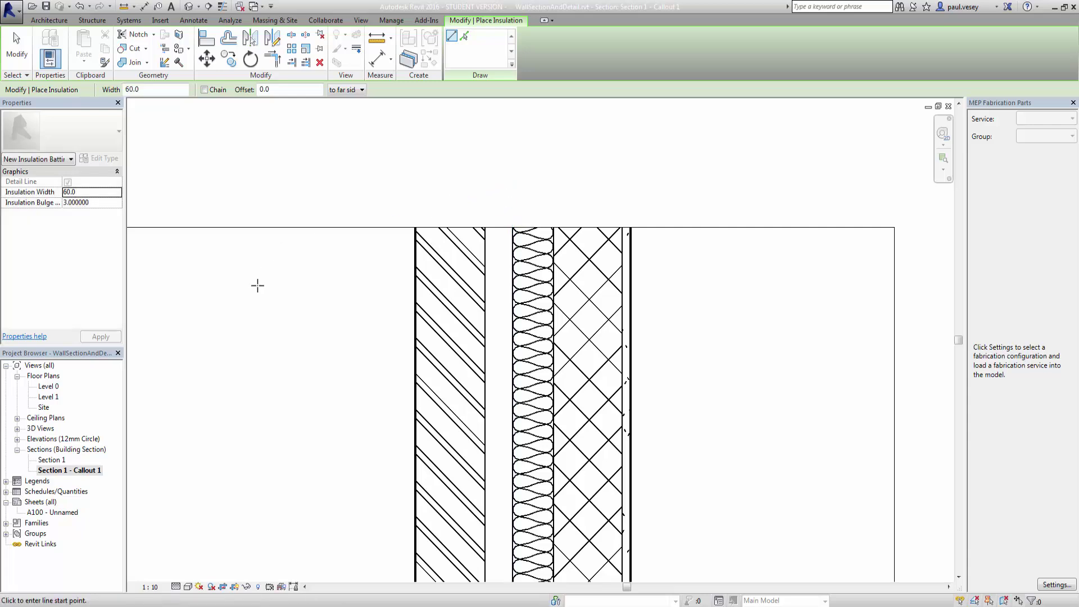
pyautogui.scroll(-2, 311, 263)
pyautogui.moveTo(483, 311); pyautogui.dragTo(544, 416, button='middle')
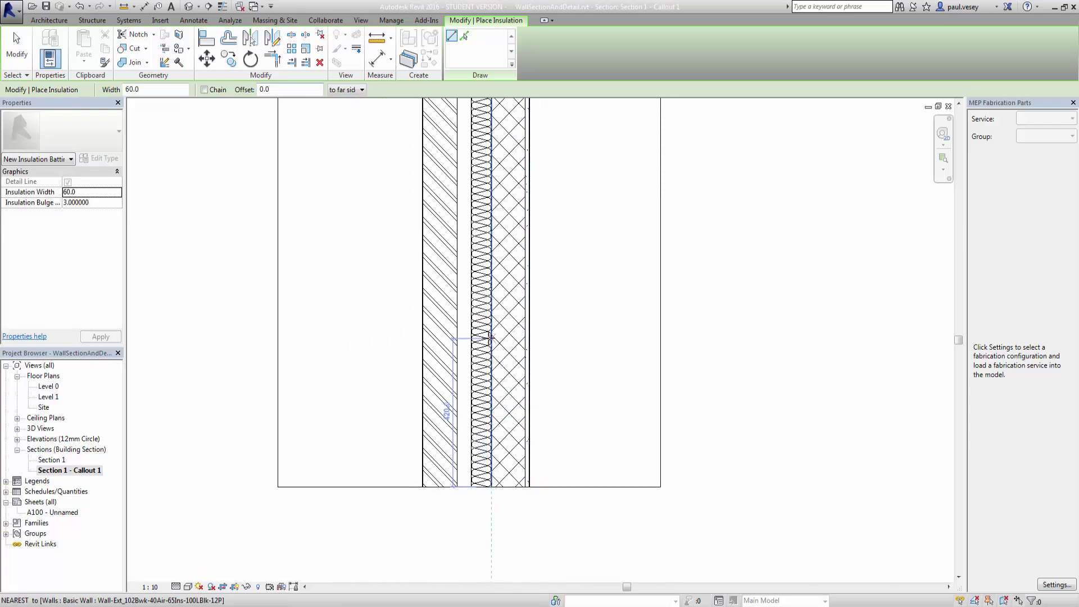
pyautogui.rightClick(555, 304)
pyautogui.click(591, 317)
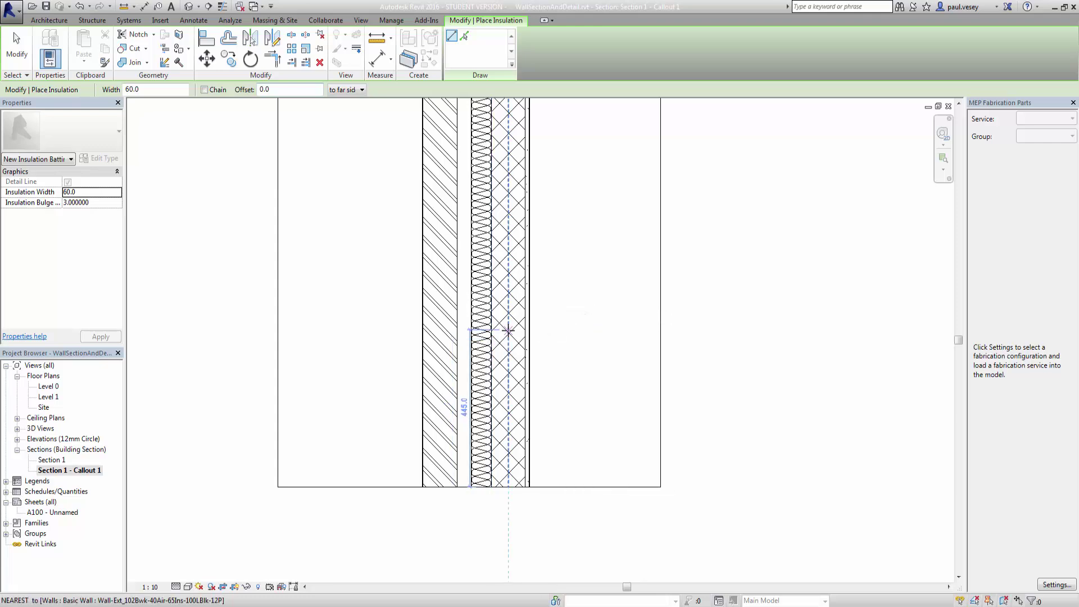
pyautogui.rightClick(553, 326)
pyautogui.click(588, 330)
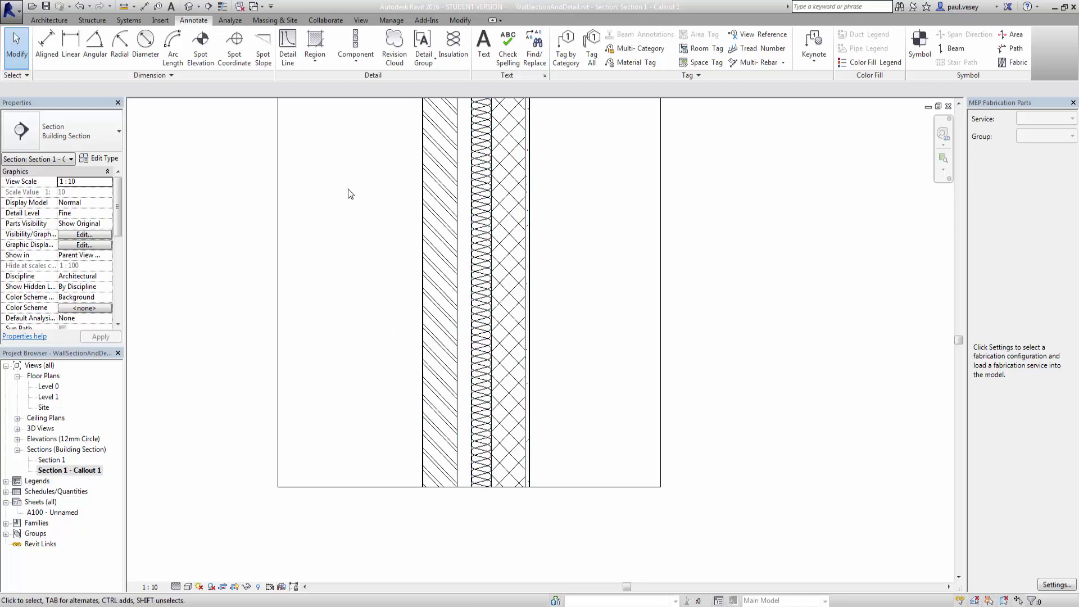
# - Place a Brickwork - Section repeating detail about 2160 mm long up the brick leaf's outer face from the crop region's lower edge
pyautogui.click(361, 64)
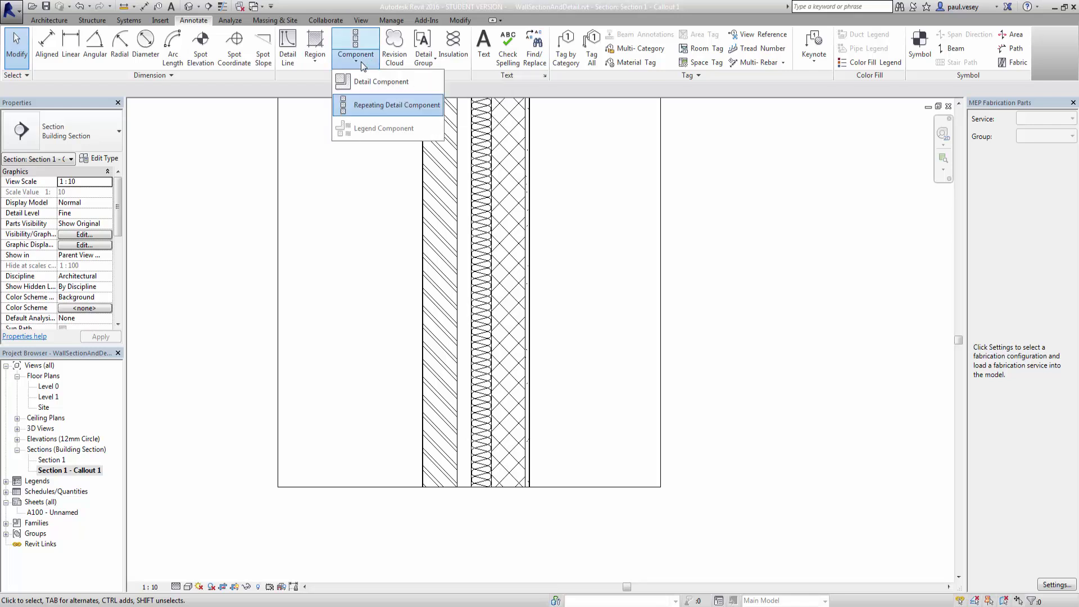
pyautogui.click(387, 106)
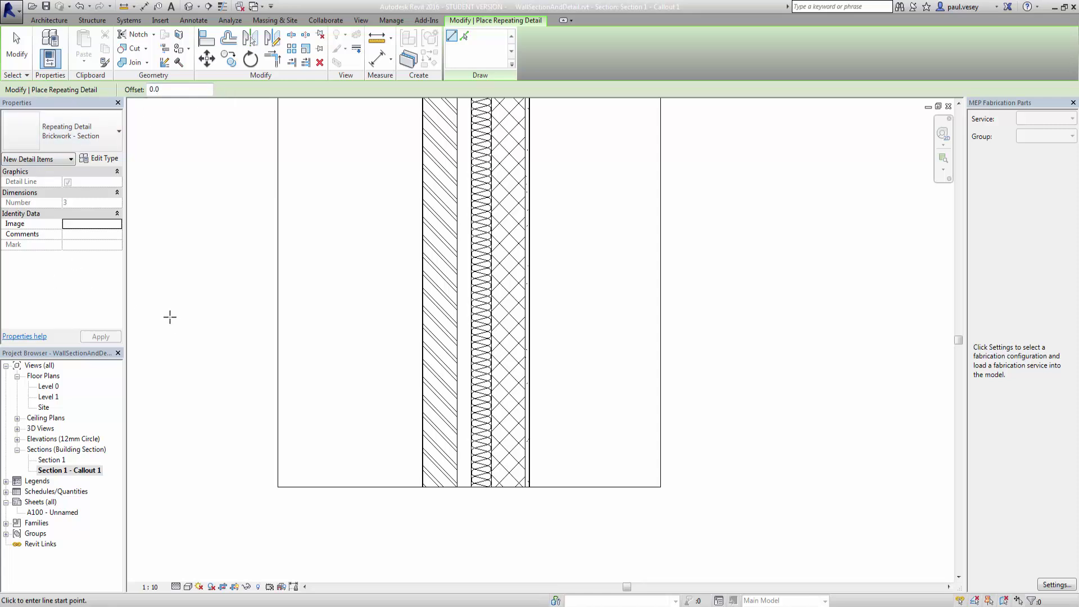
pyautogui.click(422, 485)
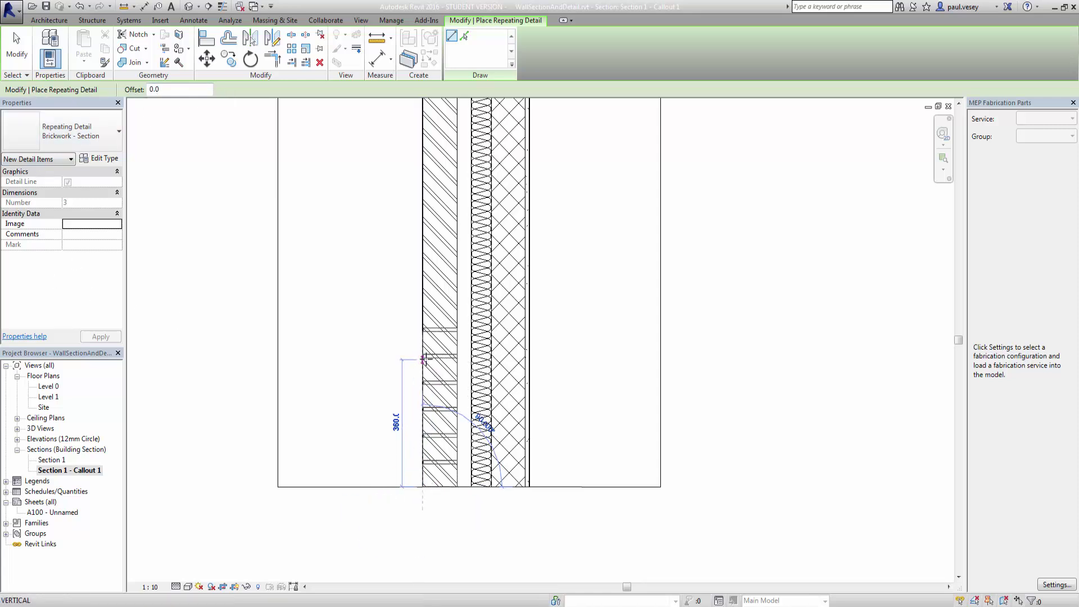
pyautogui.moveTo(427, 247); pyautogui.dragTo(429, 506, button='middle')
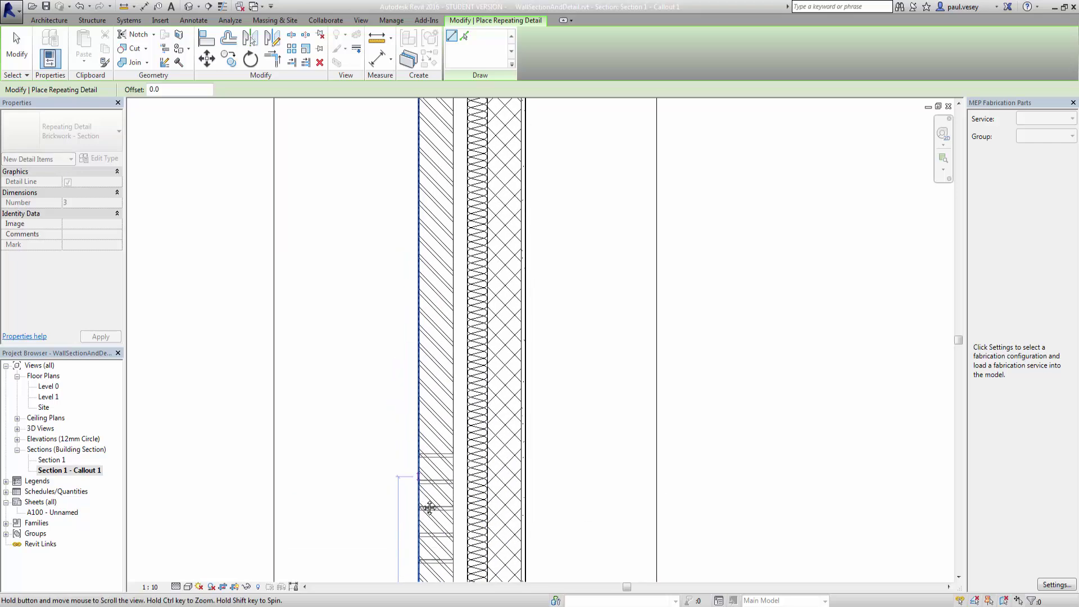
pyautogui.moveTo(406, 189); pyautogui.dragTo(368, 344, button='middle')
pyautogui.click(433, 187)
pyautogui.scroll(-3, 368, 344)
pyautogui.press('Escape')
pyautogui.press('Escape')
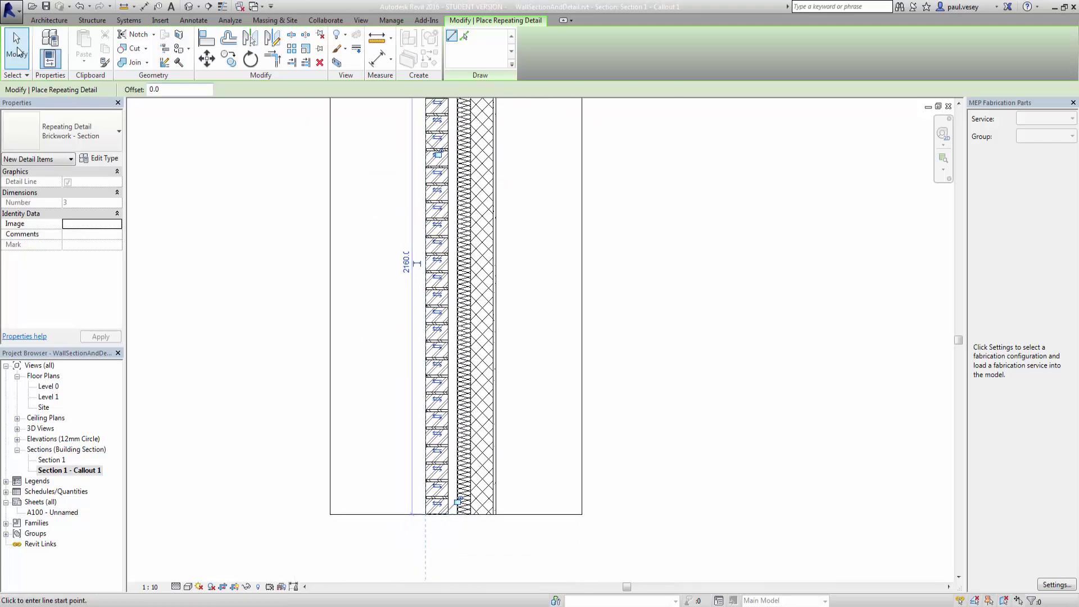
# - Move the brickwork repeating detail about 126 mm horizontally outward, clear of the wall's brick leaf
pyautogui.scroll(5, 437, 236)
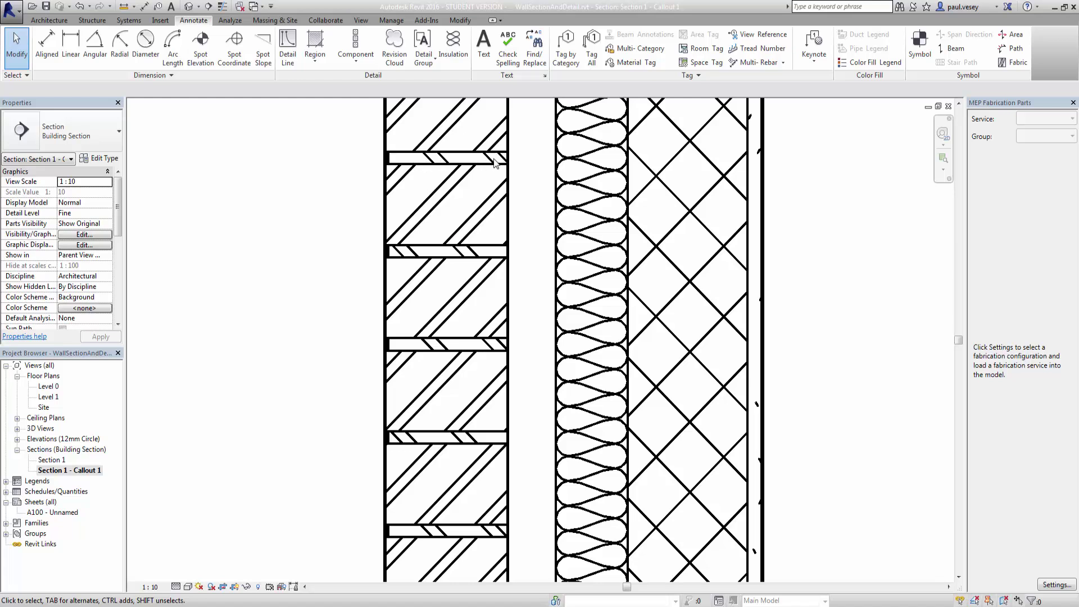
pyautogui.click(506, 227)
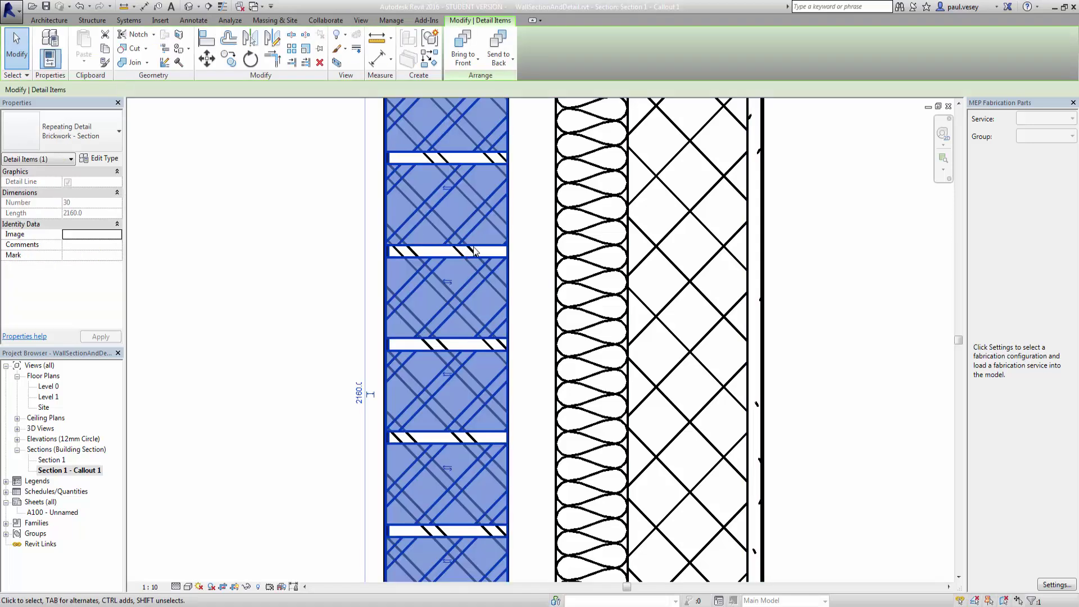
pyautogui.press('m')
pyautogui.press('v')
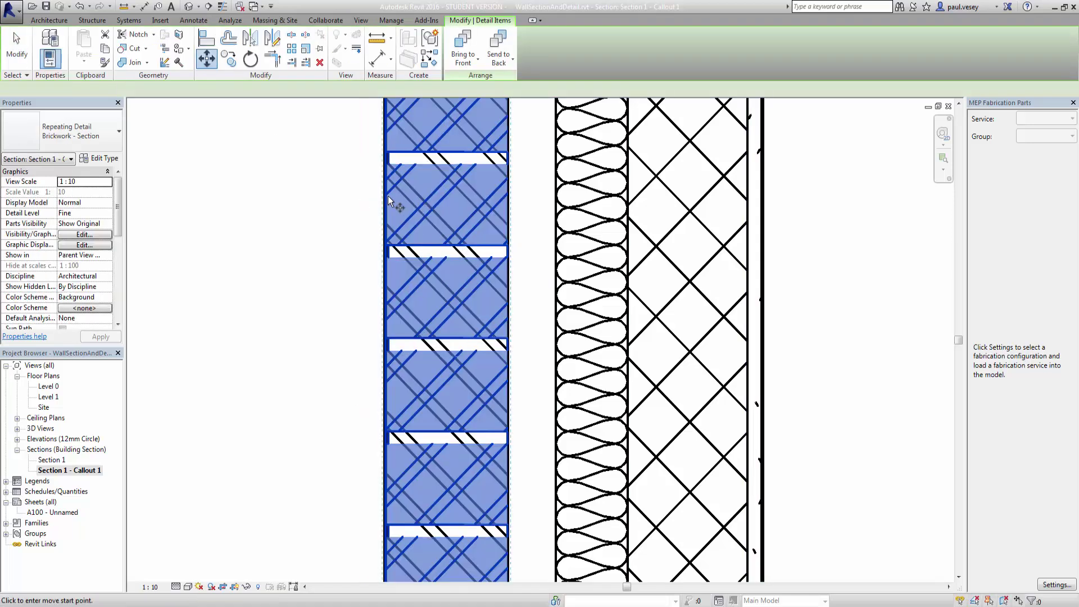
pyautogui.click(385, 195)
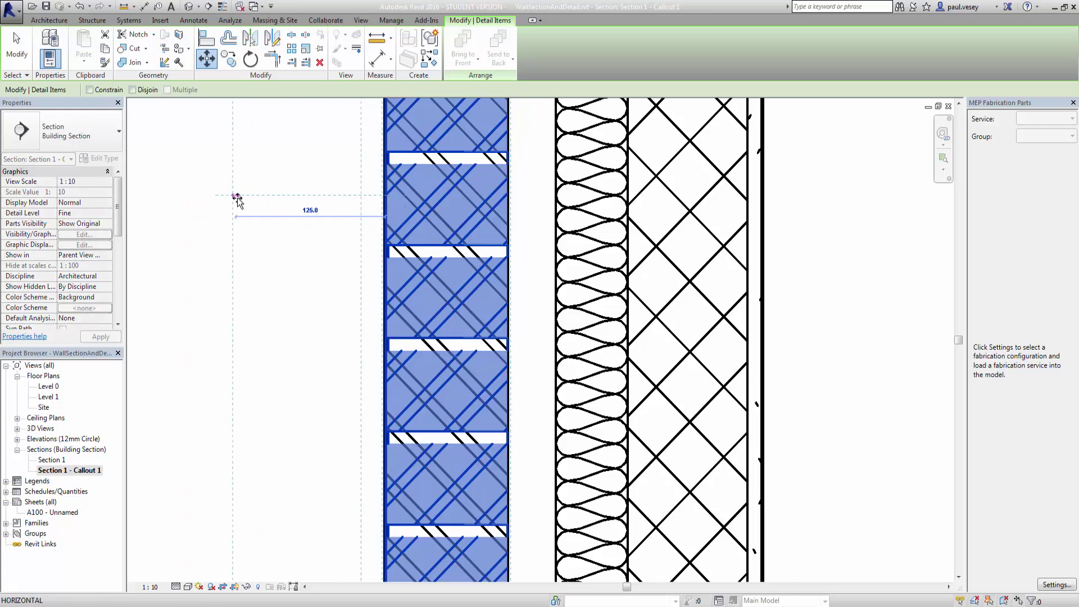
pyautogui.click(235, 197)
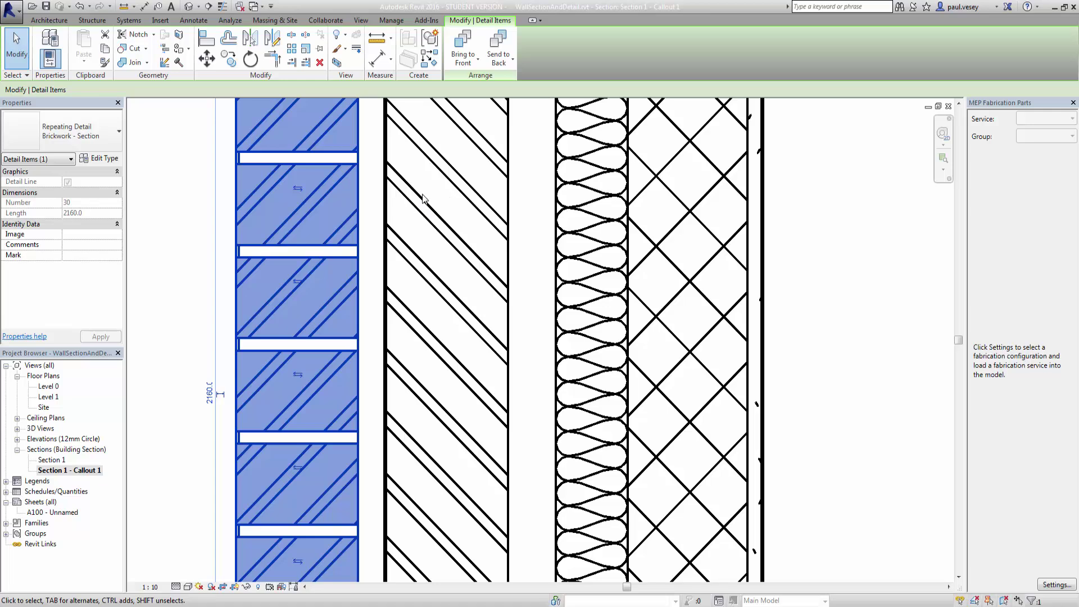
pyautogui.scroll(-3, 416, 275)
pyautogui.scroll(-4, 571, 272)
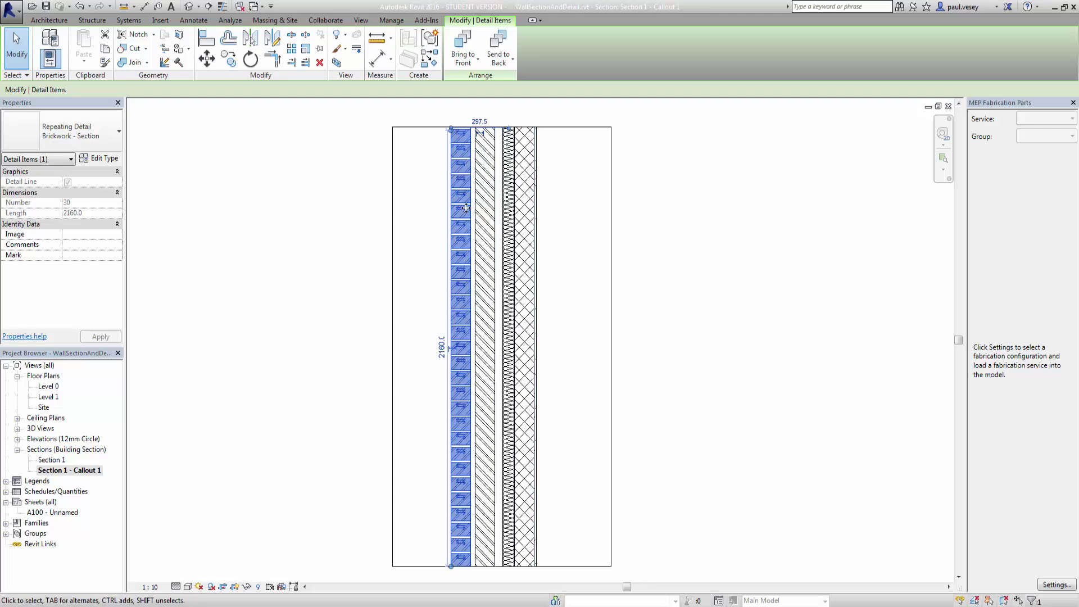
pyautogui.press('Escape')
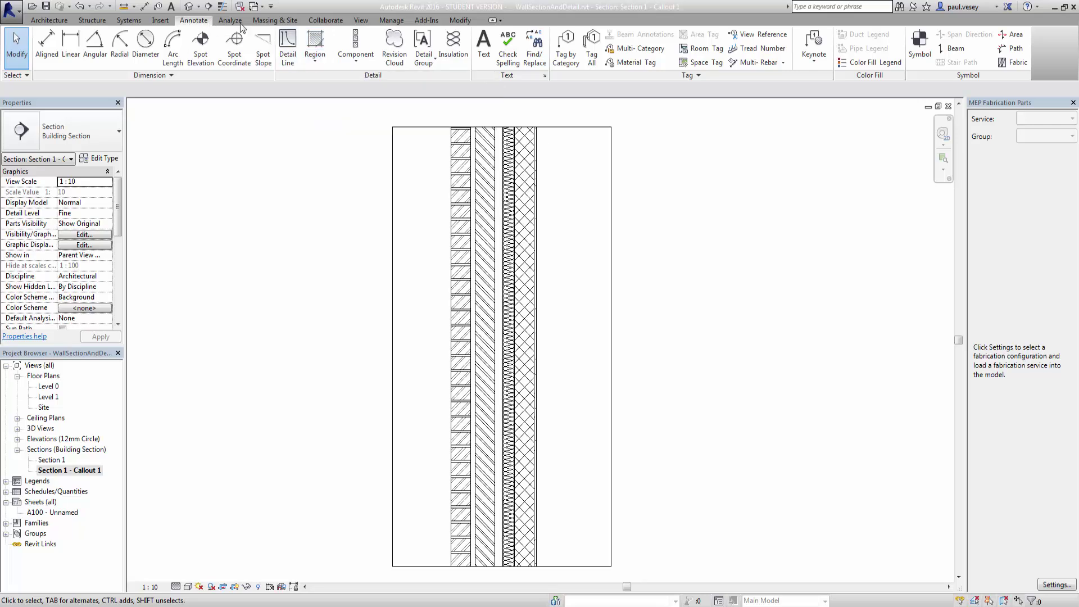
# - Cover the wall's hatched brick leaf with a rectangular masking region spanning the crop region's full height, and finish the region
pyautogui.click(313, 62)
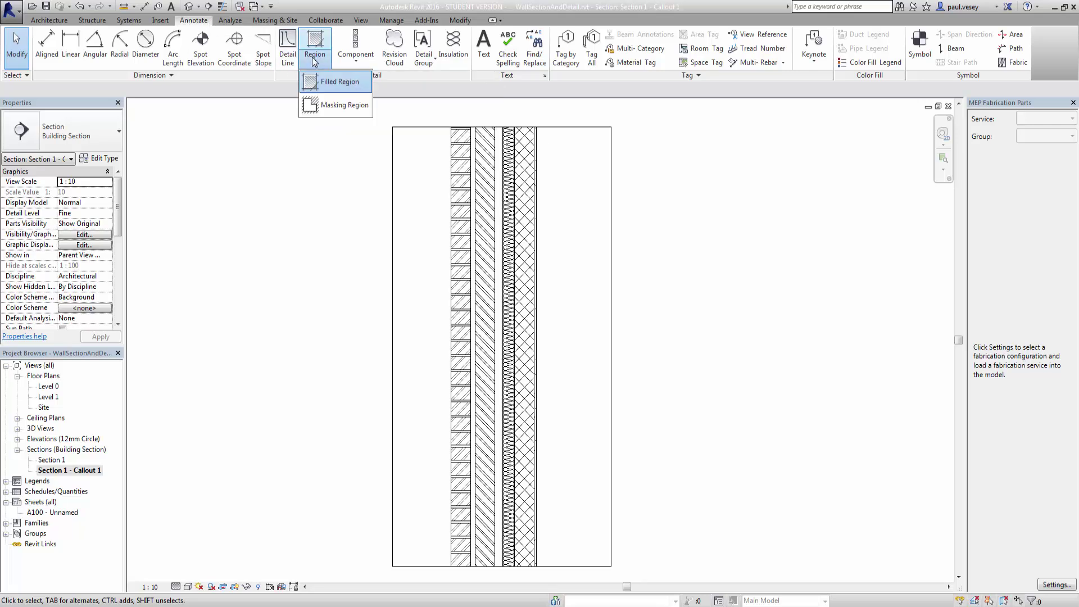
pyautogui.click(343, 106)
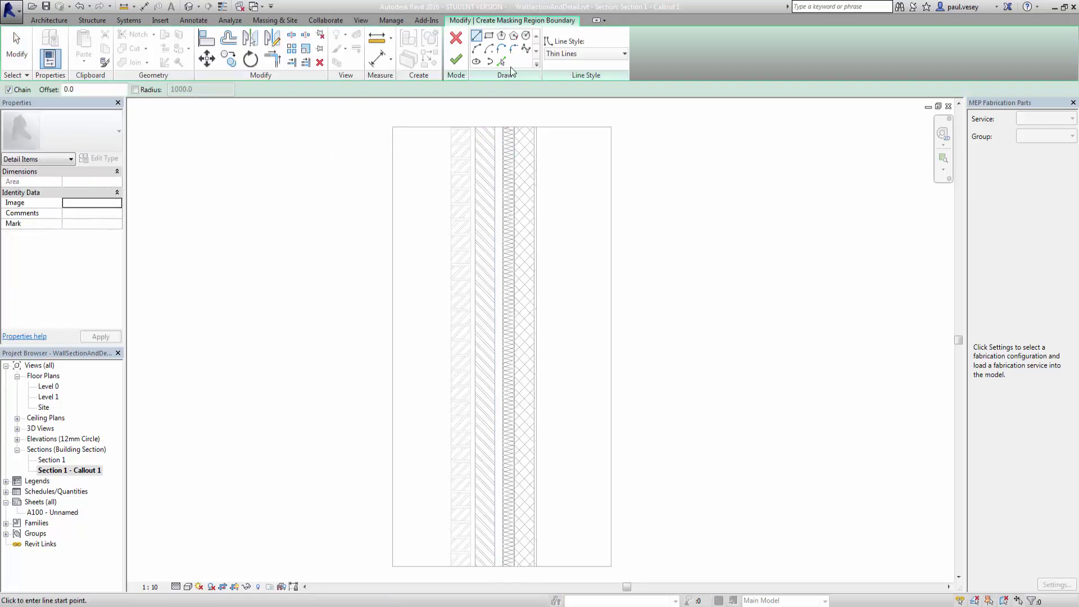
pyautogui.click(488, 38)
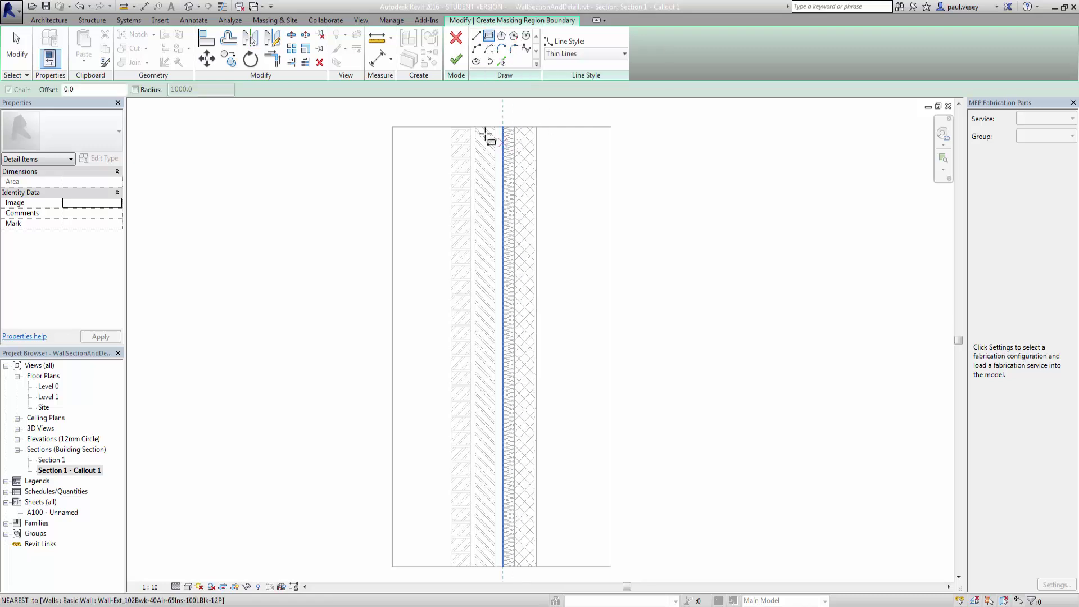
pyautogui.click(474, 125)
pyautogui.moveTo(493, 421); pyautogui.dragTo(510, 229, button='middle')
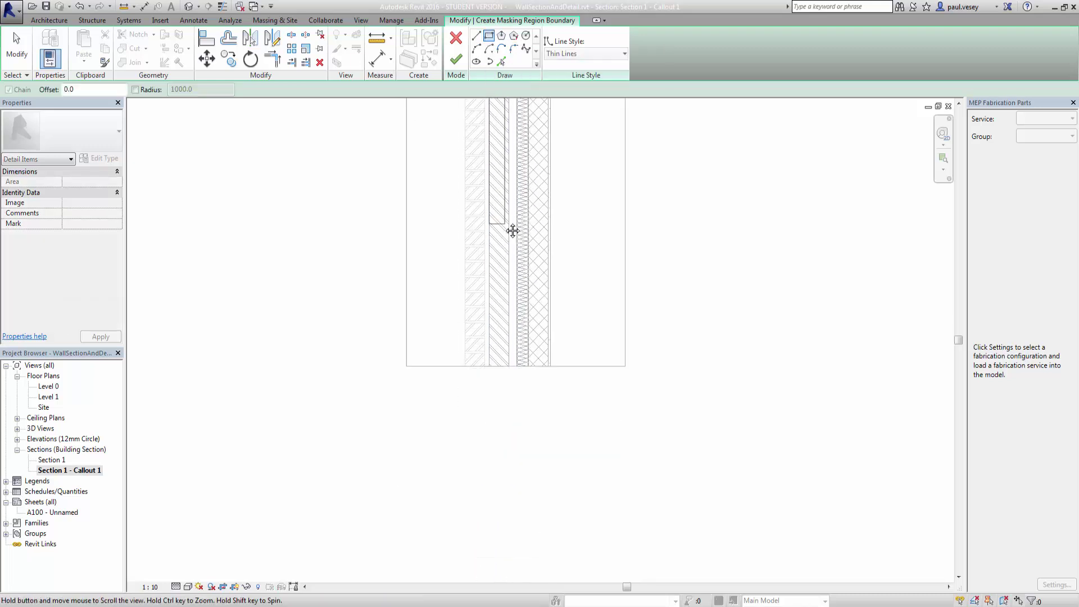
pyautogui.scroll(5, 505, 368)
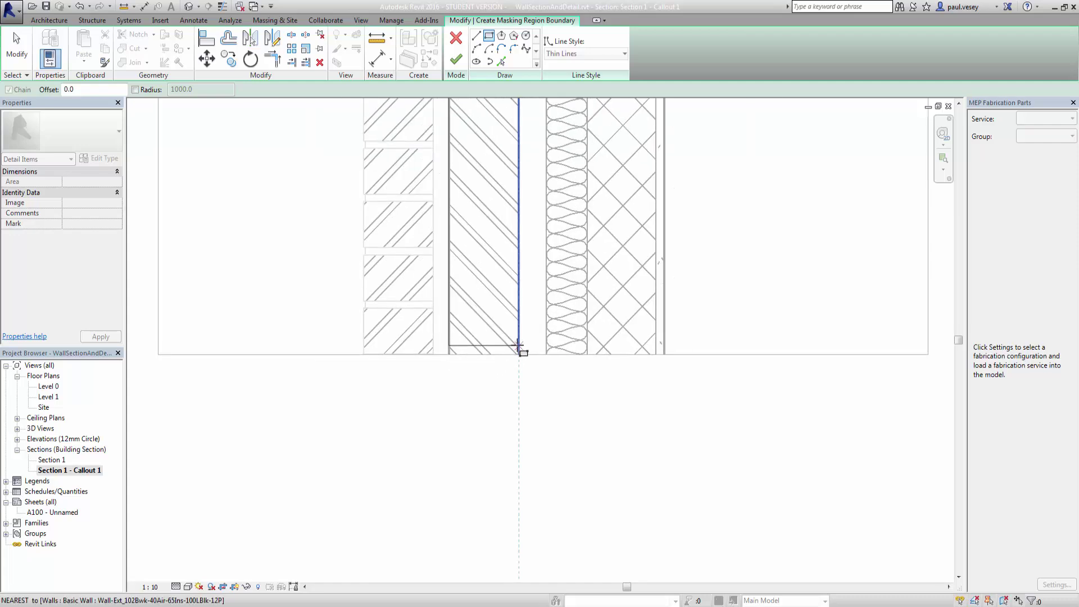
pyautogui.click(518, 354)
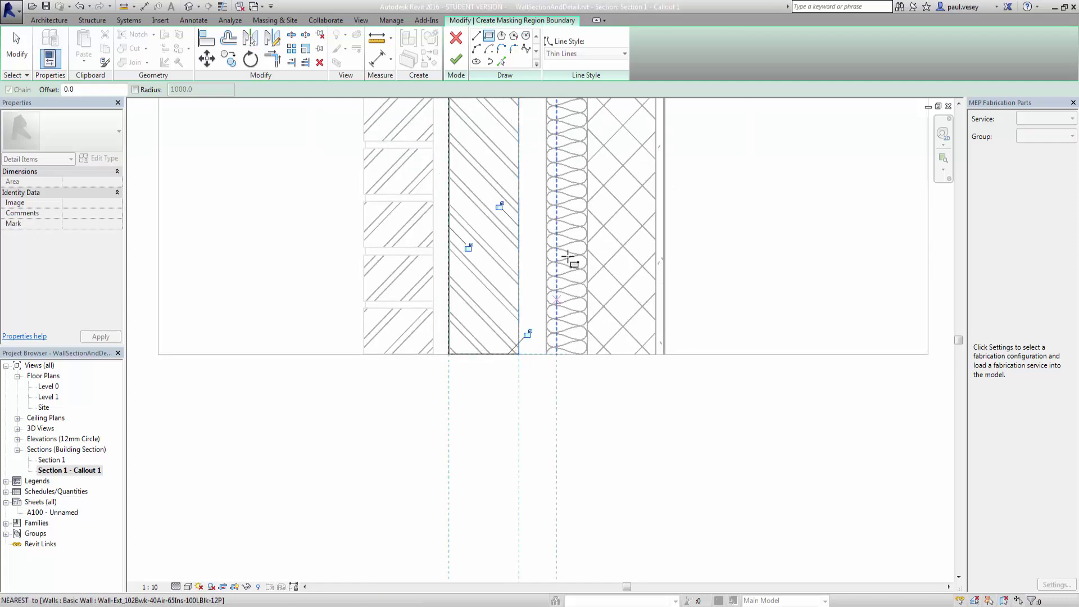
pyautogui.click(456, 58)
pyautogui.scroll(-2, 498, 272)
pyautogui.click(662, 211)
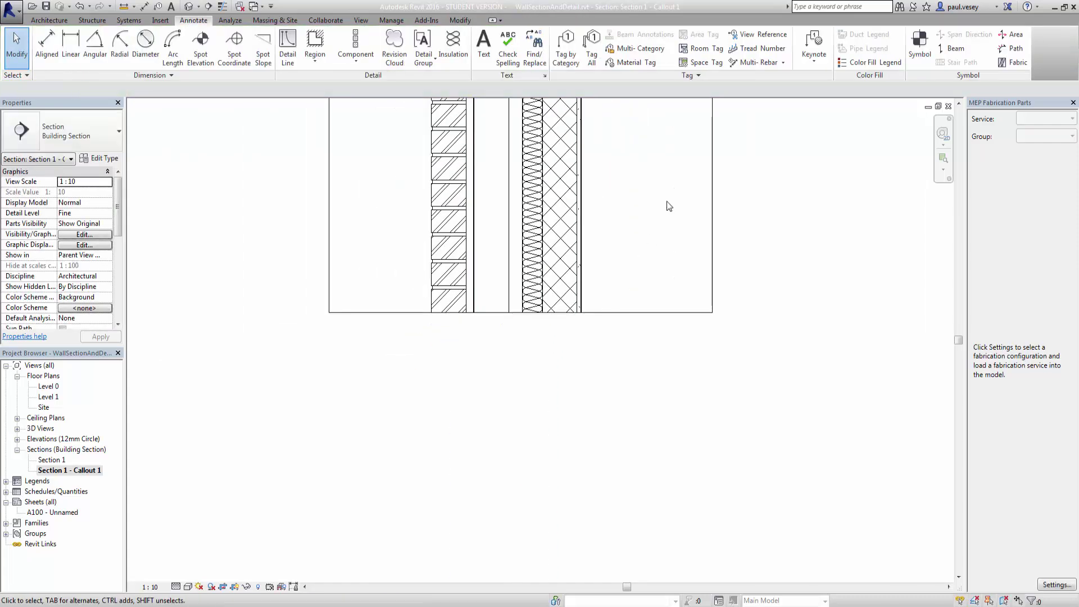
# - Move the brickwork repeating detail back over the masked brick leaf and deselect it
pyautogui.scroll(-3, 666, 212)
pyautogui.scroll(-2, 625, 236)
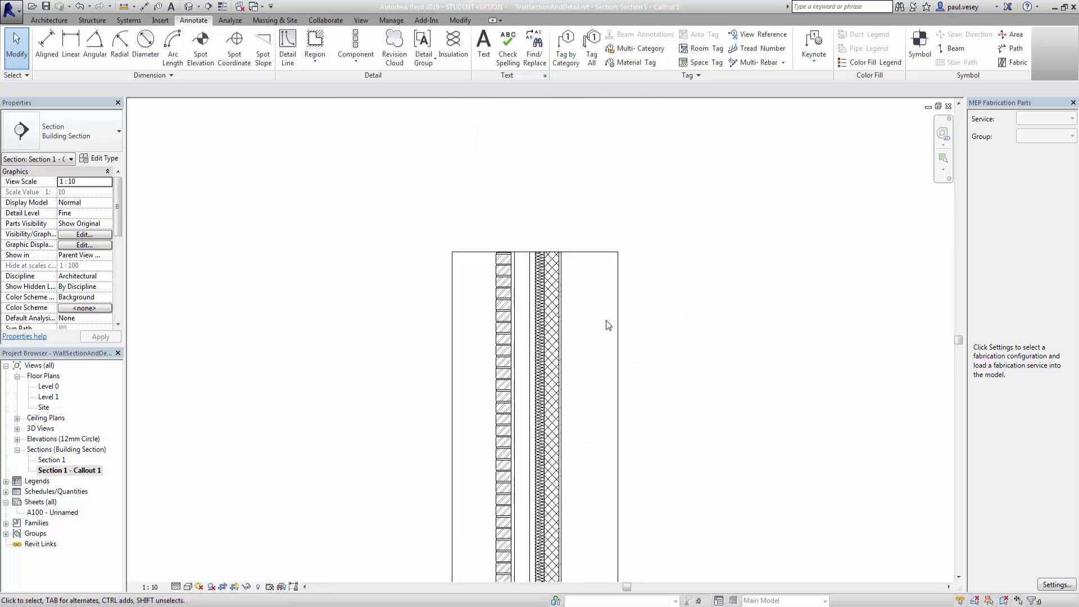
pyautogui.moveTo(591, 331); pyautogui.dragTo(590, 250, button='middle')
pyautogui.click(502, 224)
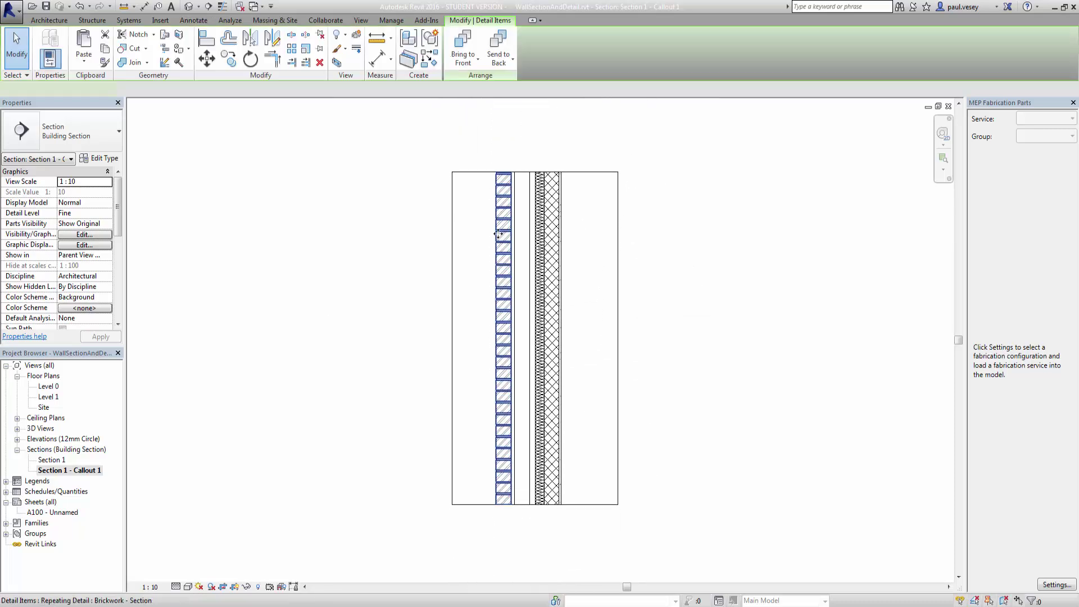
pyautogui.scroll(3, 495, 226)
pyautogui.moveTo(491, 227); pyautogui.dragTo(535, 227)
pyautogui.click(436, 272)
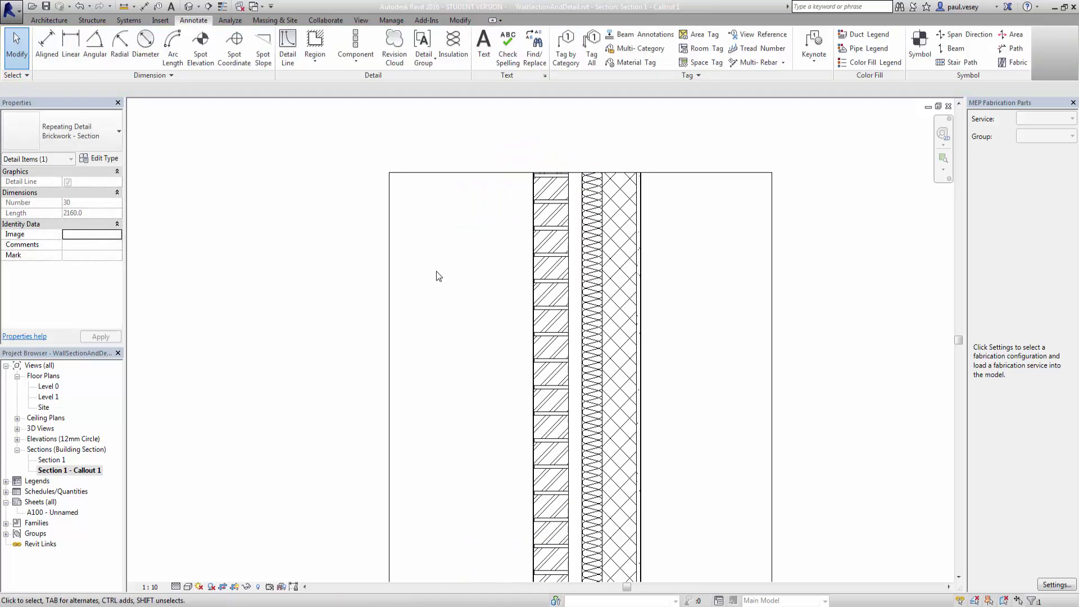
# - Examine the brick courses, mortar joints and outer face of the masked brick leaf along the callout detail
pyautogui.scroll(-3, 436, 272)
pyautogui.moveTo(470, 306)
pyautogui.mouseDown(button='middle')
pyautogui.moveTo(481, 397)
pyautogui.moveTo(528, 319)
pyautogui.mouseUp(button='middle')
pyautogui.scroll(3, 528, 319)
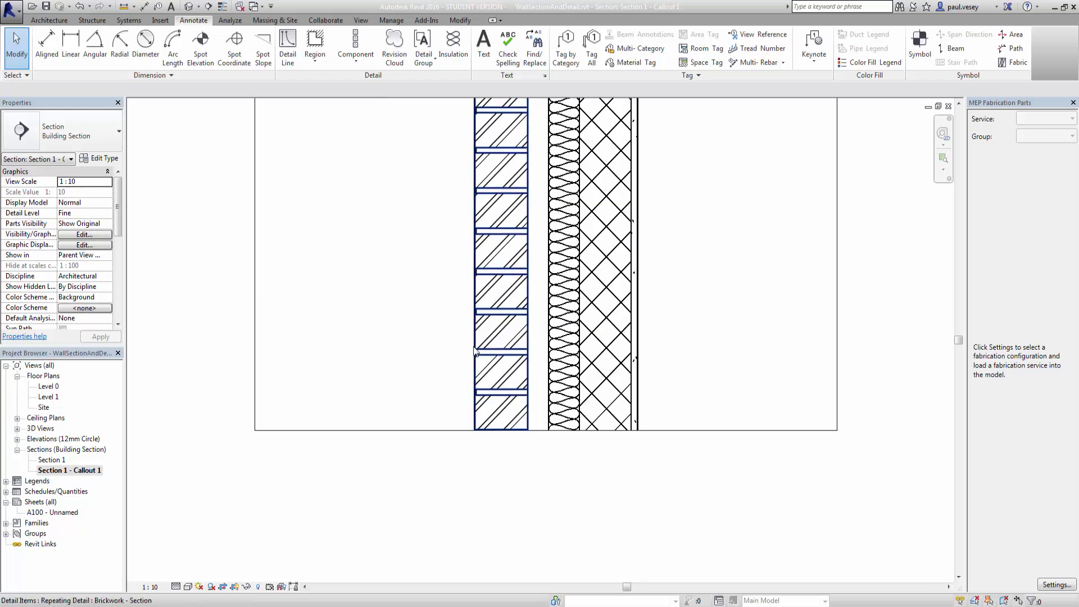
pyautogui.scroll(-1, 741, 264)
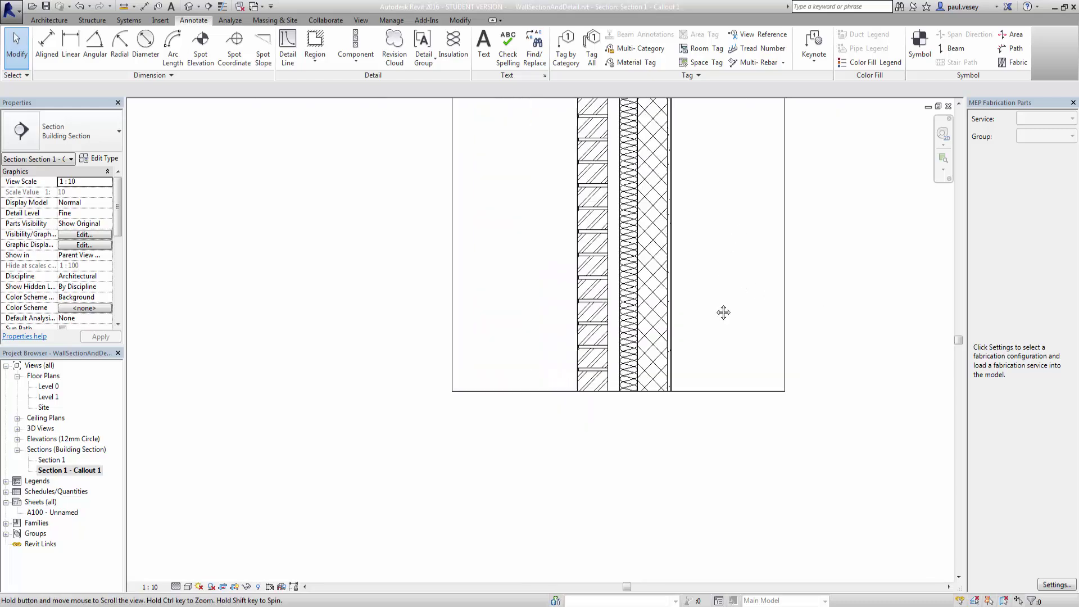
pyautogui.scroll(4, 494, 251)
pyautogui.moveTo(517, 254); pyautogui.dragTo(477, 272, button='middle')
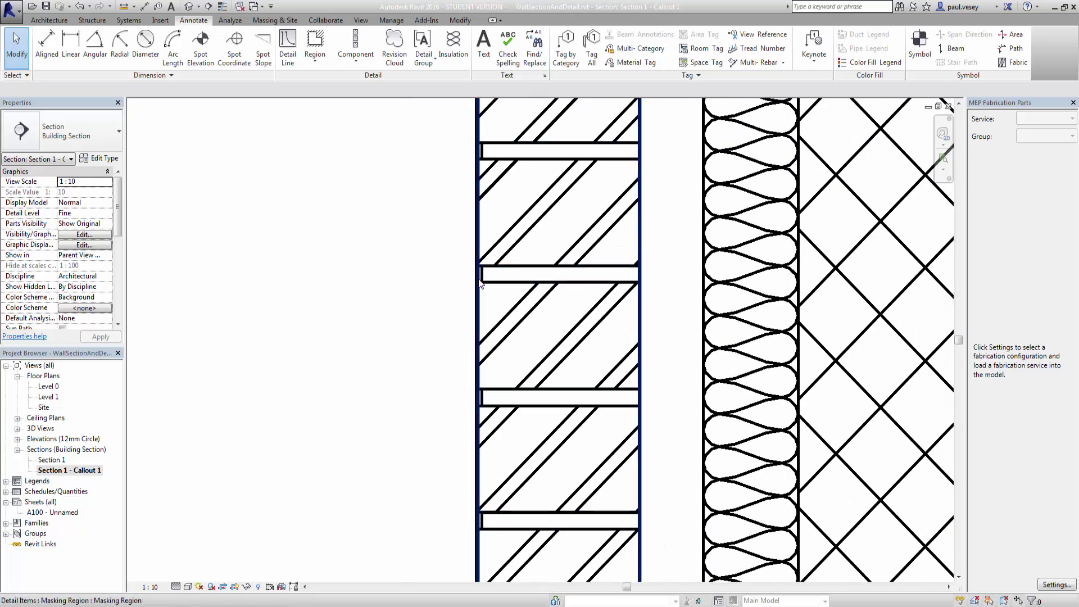
pyautogui.scroll(-5, 430, 315)
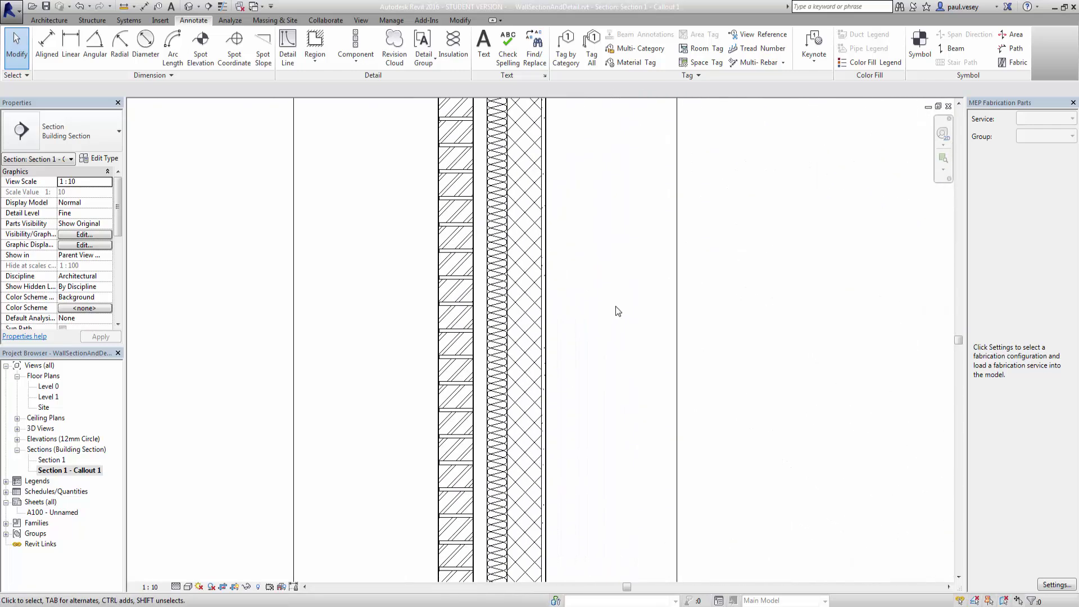
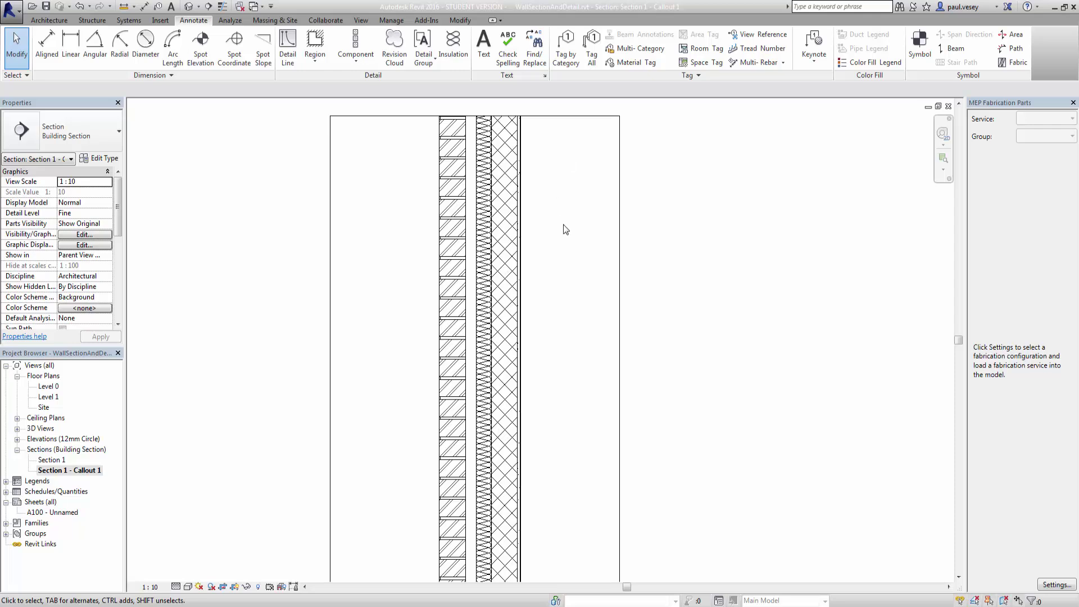
pyautogui.scroll(-2, 563, 224)
pyautogui.moveTo(548, 241); pyautogui.dragTo(499, 234, button='middle')
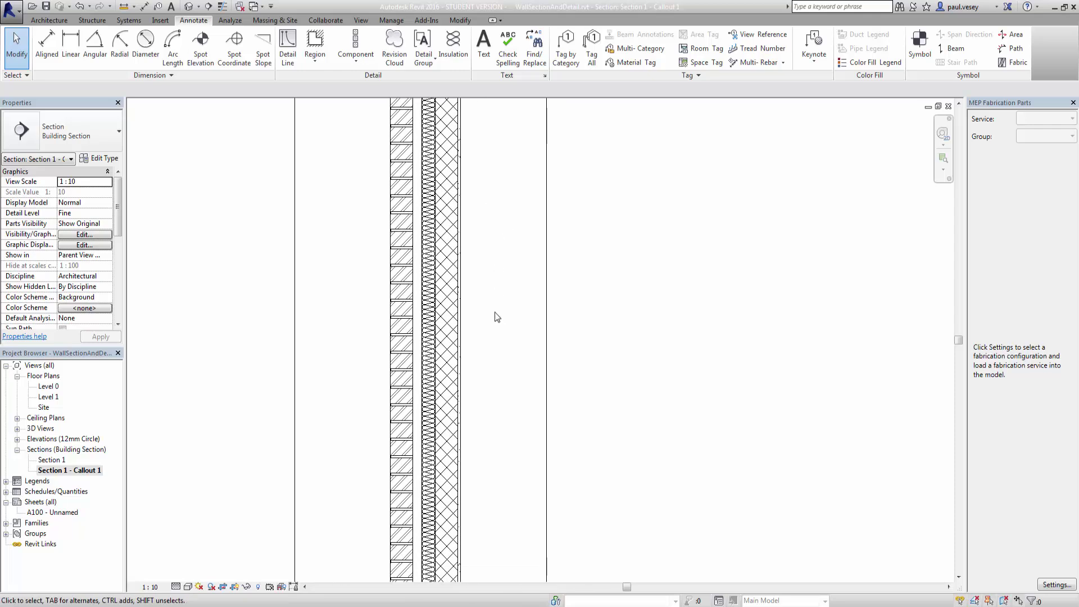
pyautogui.moveTo(494, 357); pyautogui.dragTo(501, 300, button='middle')
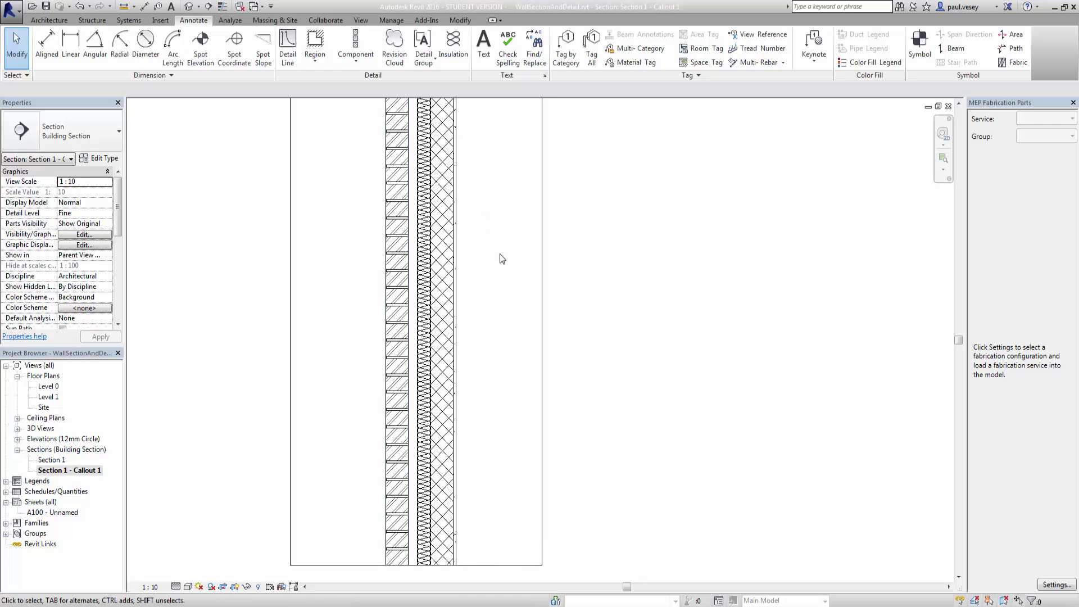
# - Place a Blockwork - 100mmTk repeating detail along the insulation side of the block leaf, spanning the crop region's full height
pyautogui.click(352, 61)
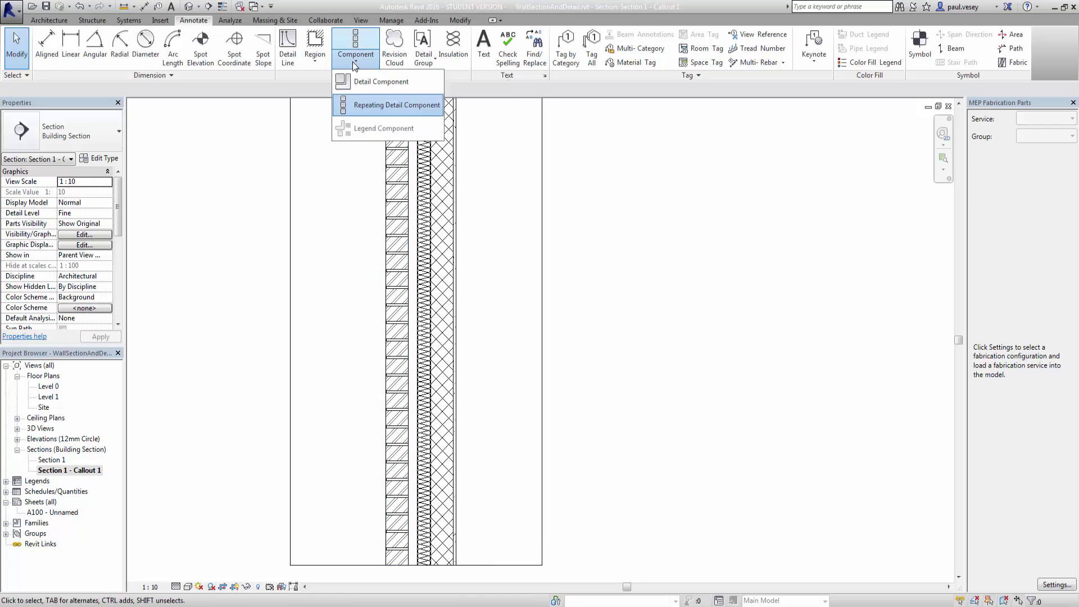
pyautogui.click(361, 105)
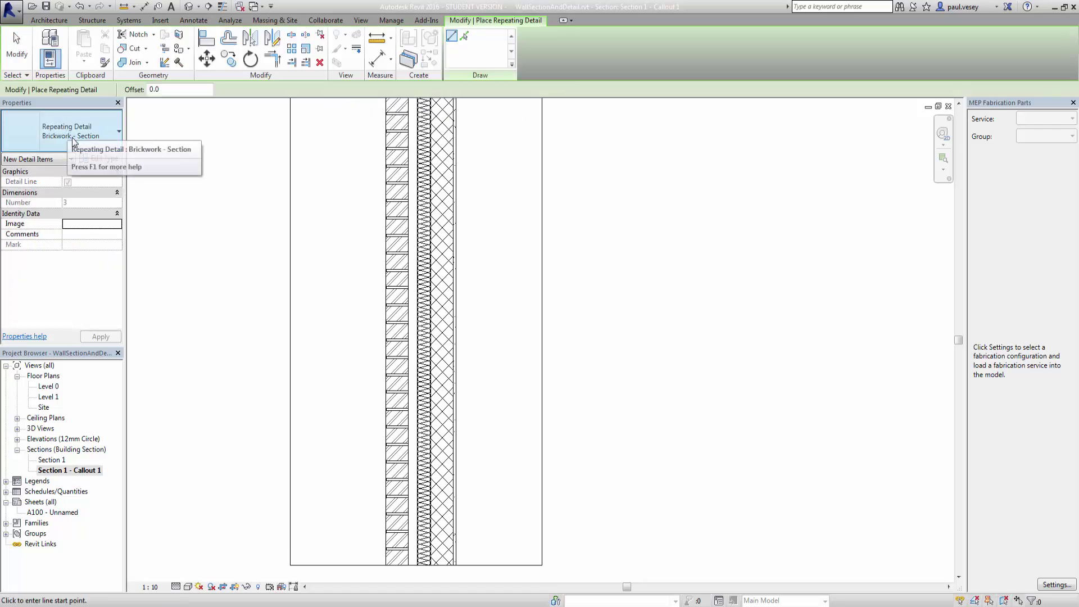
pyautogui.click(117, 131)
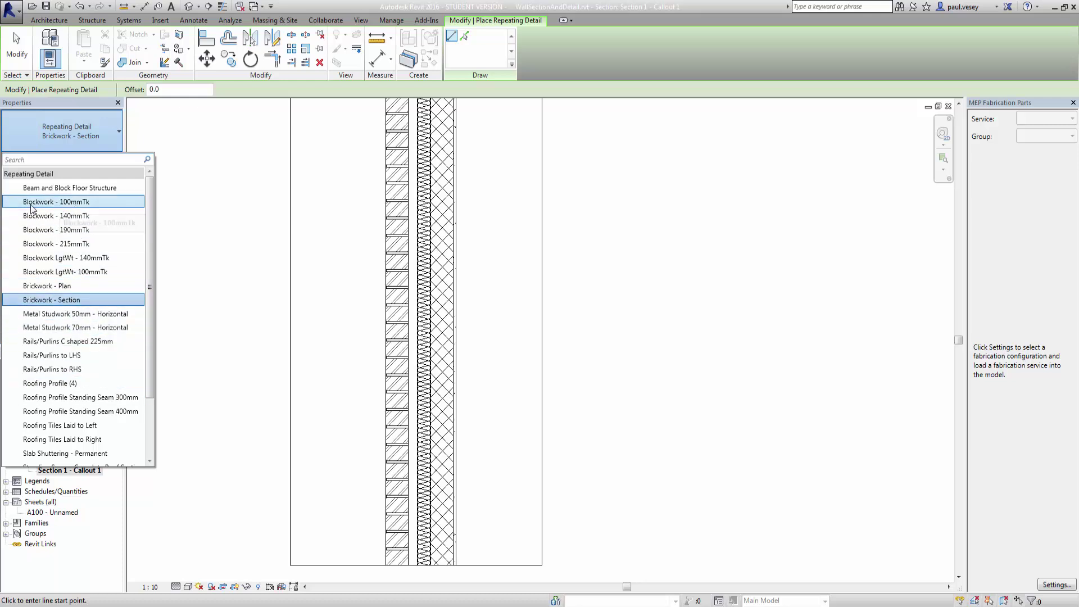
pyautogui.click(63, 204)
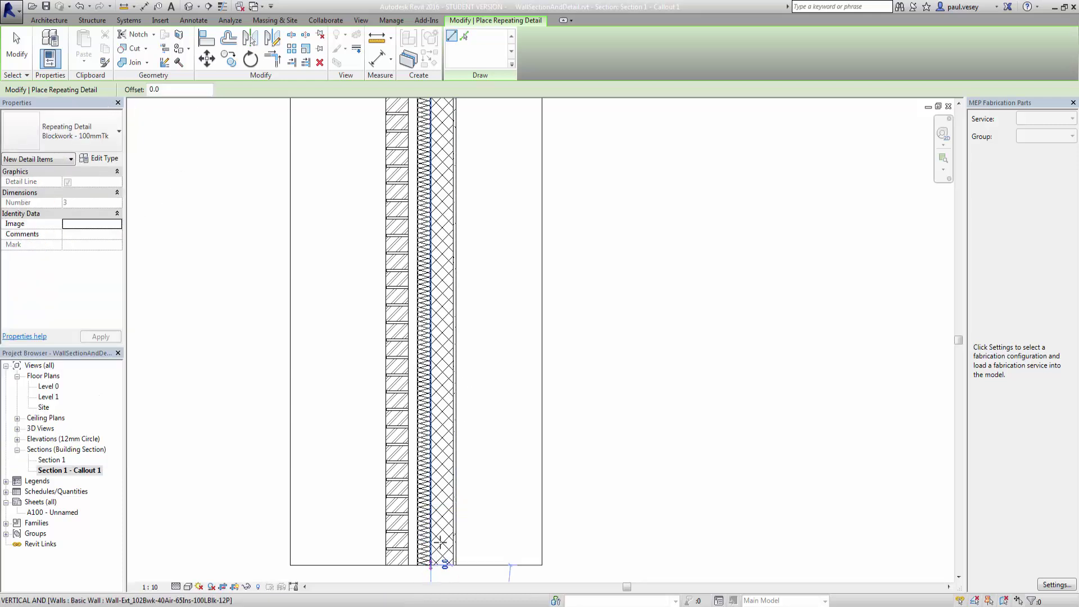
pyautogui.click(443, 561)
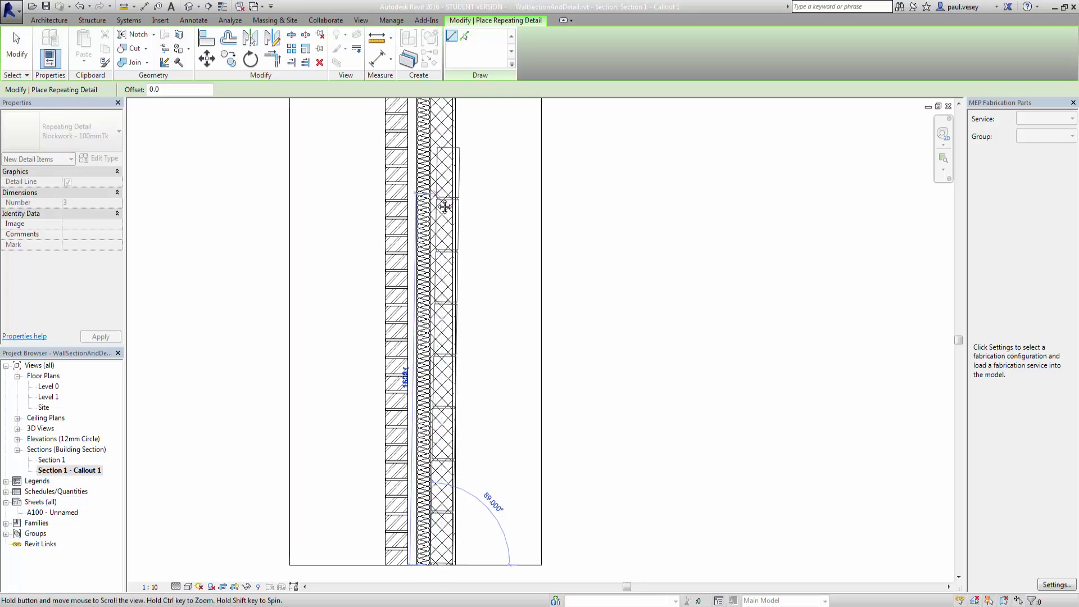
pyautogui.moveTo(444, 206); pyautogui.dragTo(450, 389, button='middle')
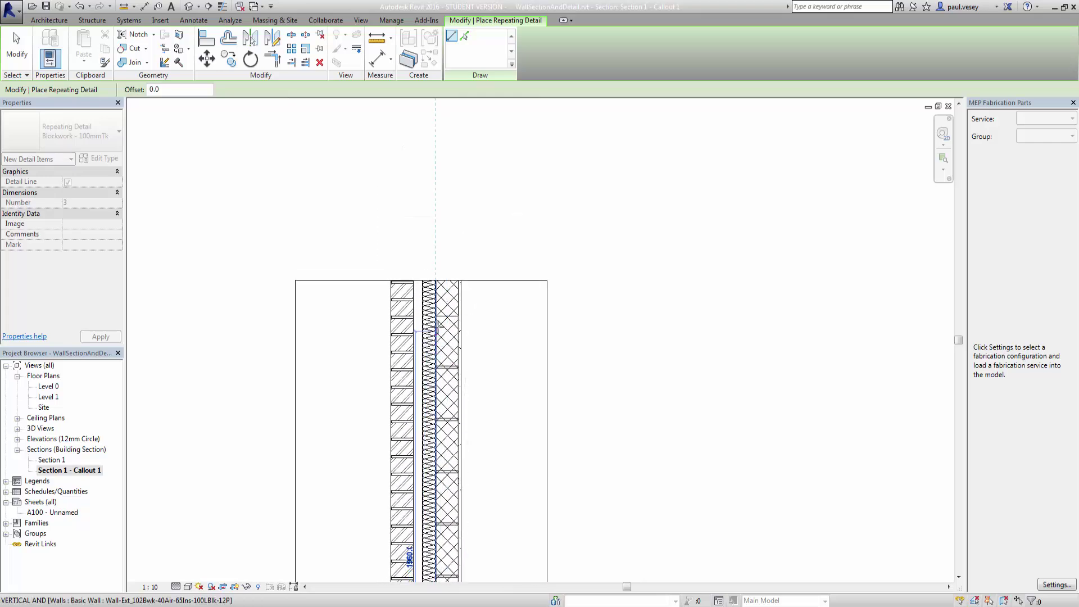
pyautogui.click(436, 281)
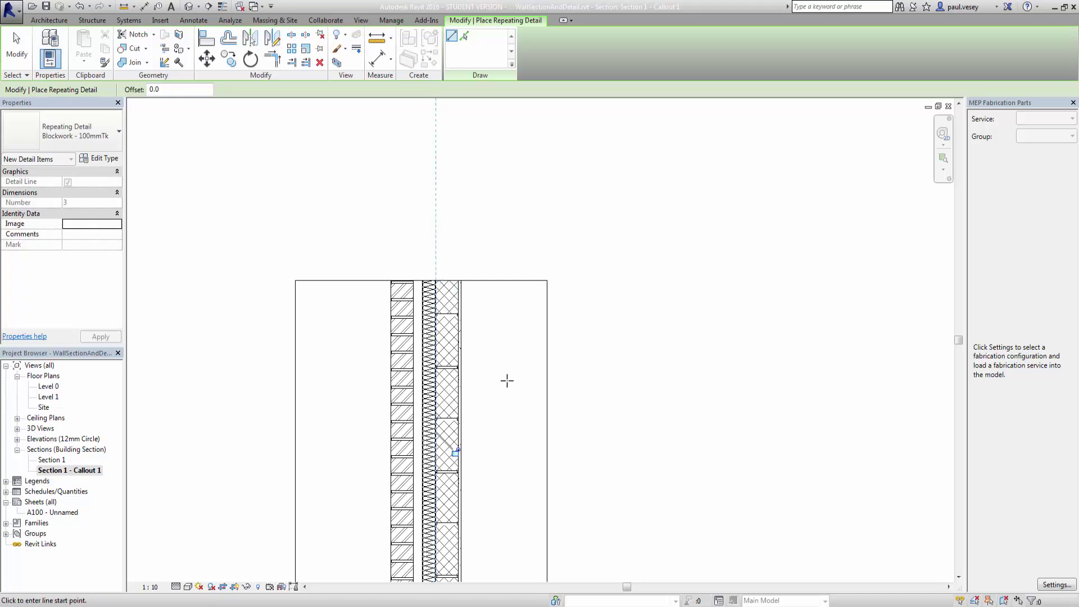
pyautogui.scroll(5, 518, 380)
pyautogui.rightClick(476, 276)
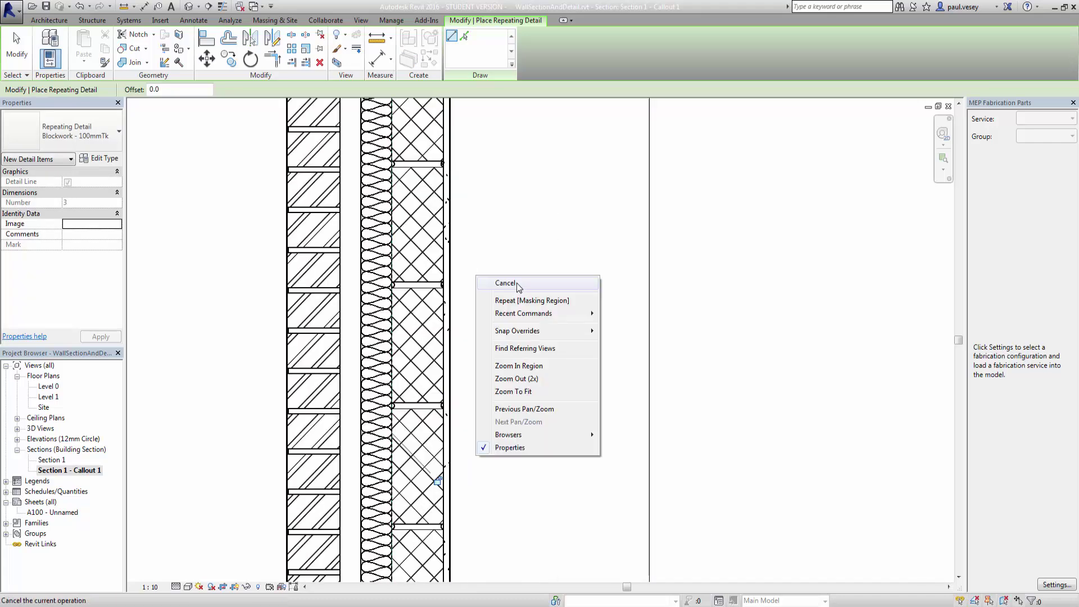
pyautogui.click(504, 283)
# - Examine the blockwork joints and the overlap with the wall's own hatching along the inner leaf
pyautogui.scroll(8, 492, 224)
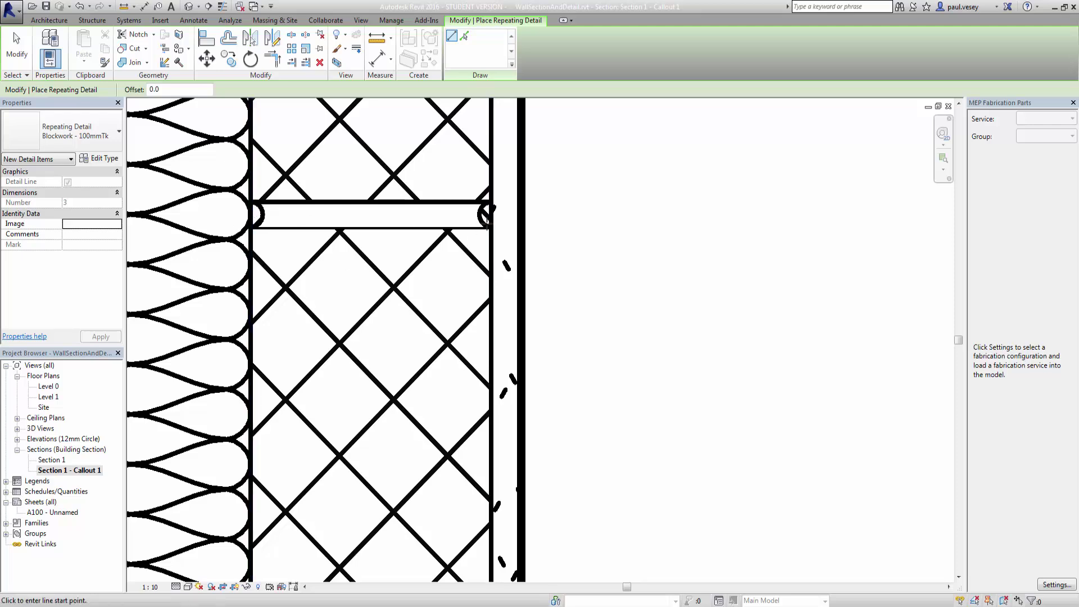
pyautogui.scroll(-8, 627, 356)
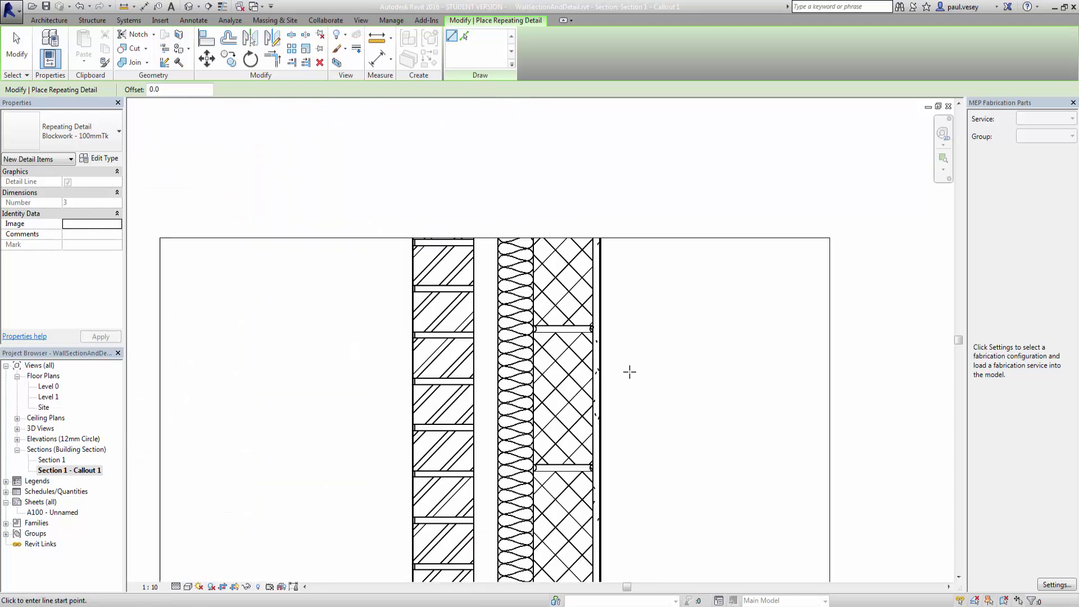
pyautogui.moveTo(629, 371); pyautogui.dragTo(552, 262, button='middle')
pyautogui.moveTo(585, 443); pyautogui.dragTo(572, 333, button='middle')
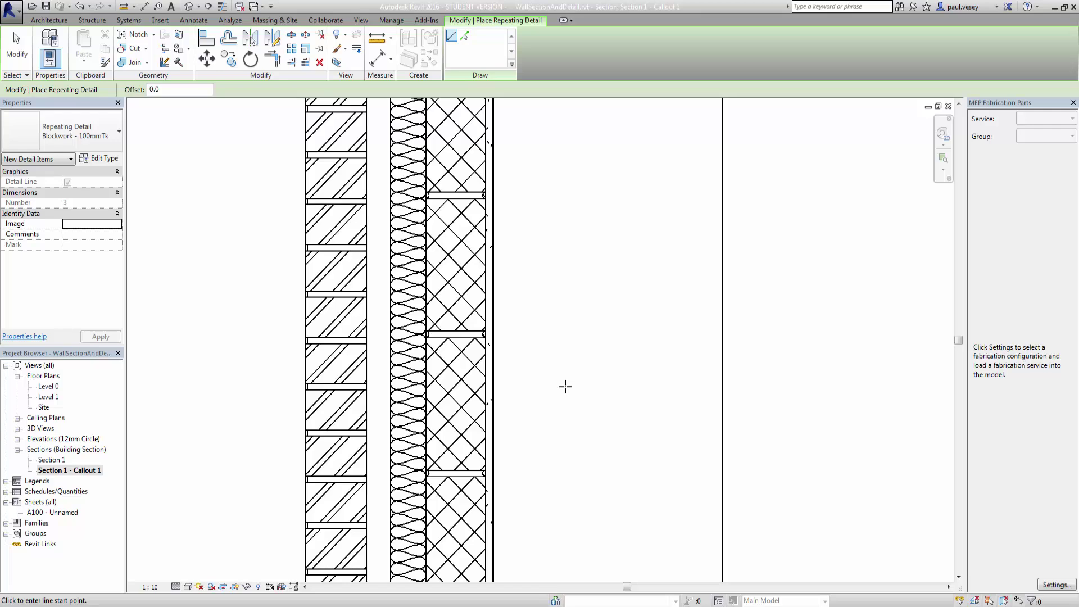
pyautogui.scroll(-2, 564, 385)
pyautogui.moveTo(563, 385); pyautogui.dragTo(549, 267, button='middle')
pyautogui.scroll(-2, 556, 376)
pyautogui.scroll(-3, 556, 376)
pyautogui.moveTo(557, 376); pyautogui.dragTo(507, 273, button='middle')
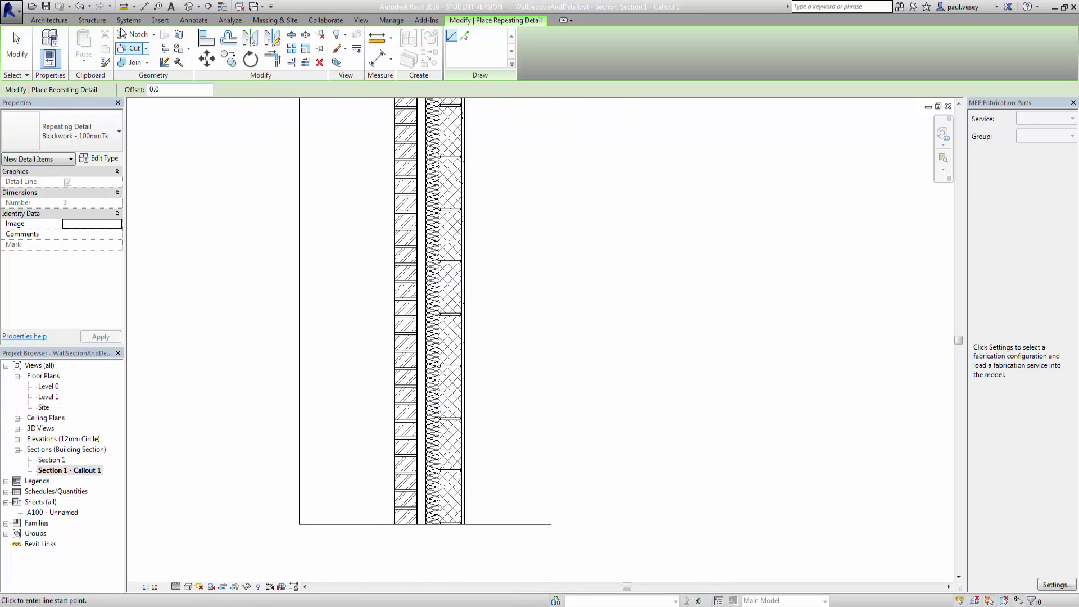
# - Undo the blockwork repeating detail placement and bring the whole callout back into view
pyautogui.click(81, 7)
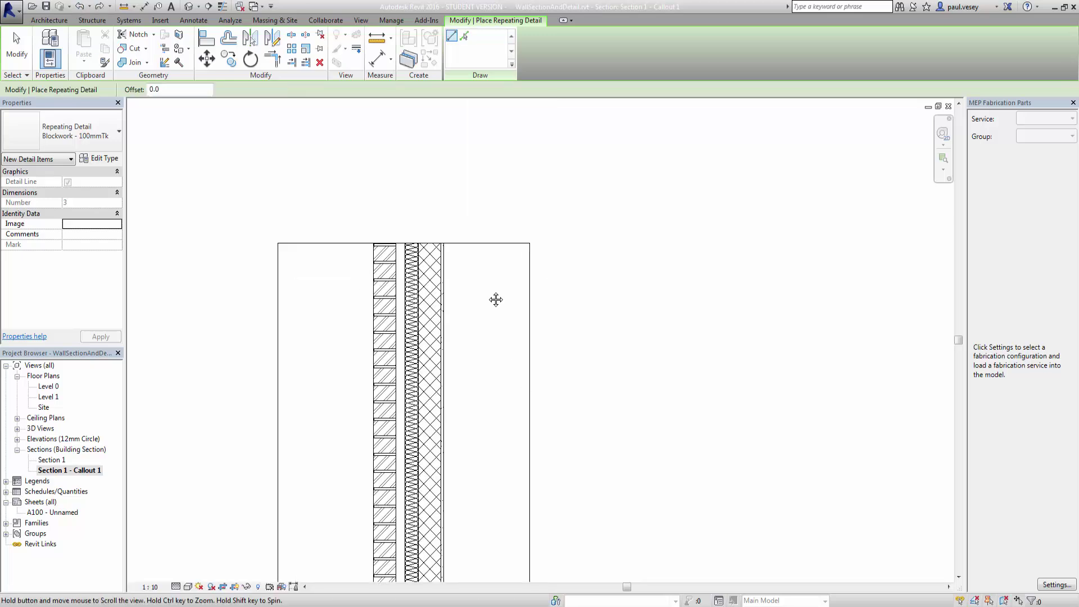
pyautogui.scroll(-1, 467, 255)
pyautogui.moveTo(467, 256); pyautogui.dragTo(517, 291, button='middle')
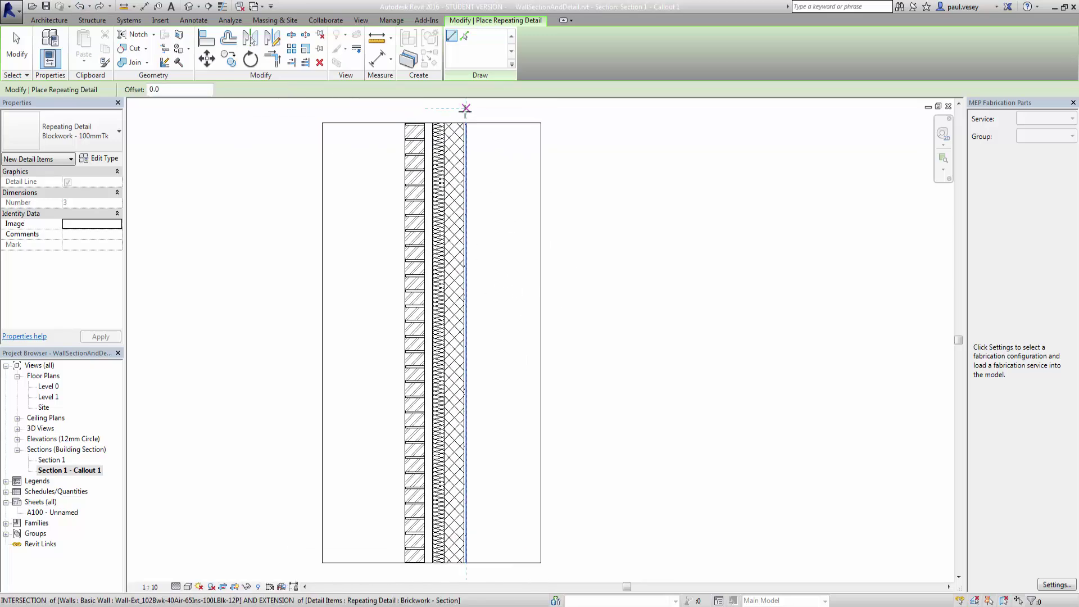
# - Sketch a rectangular masking region 100 mm wide over the hatched block leaf, spanning the crop region's full height
pyautogui.click(192, 21)
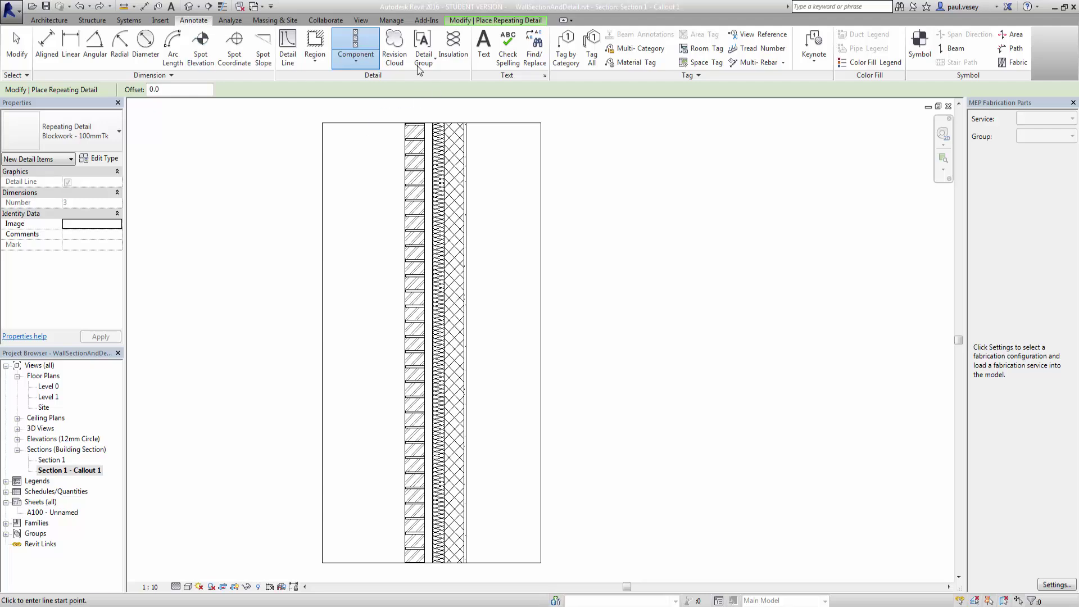
pyautogui.click(315, 56)
pyautogui.click(336, 108)
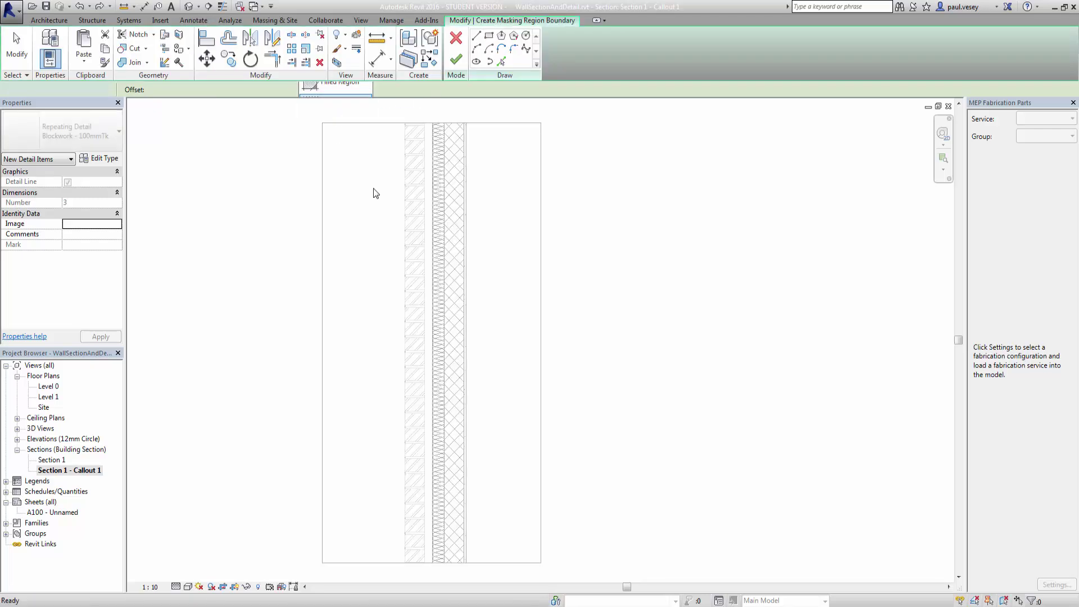
pyautogui.click(489, 35)
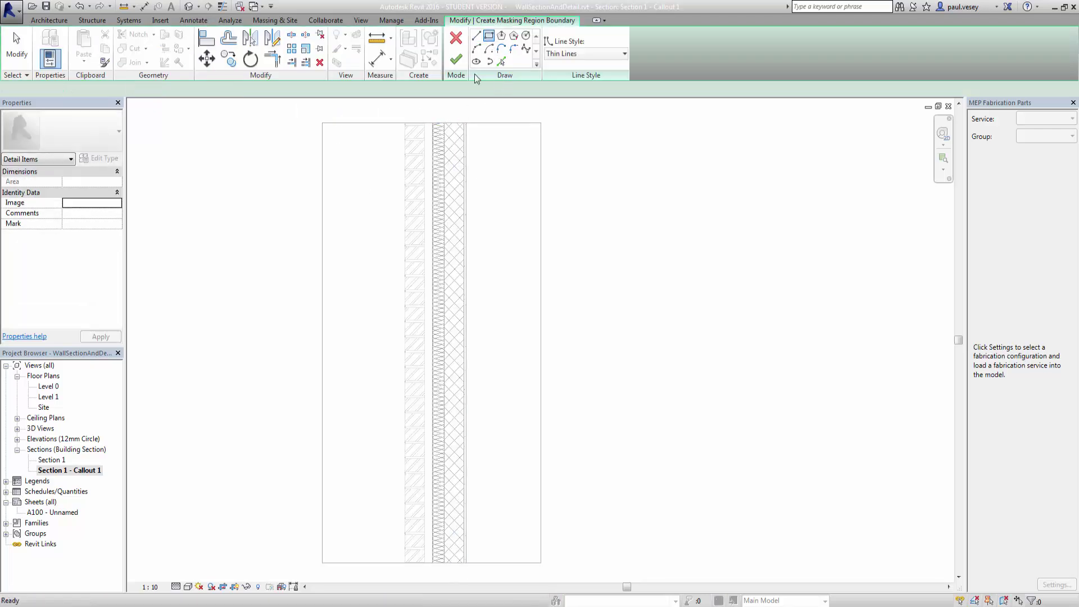
pyautogui.click(444, 123)
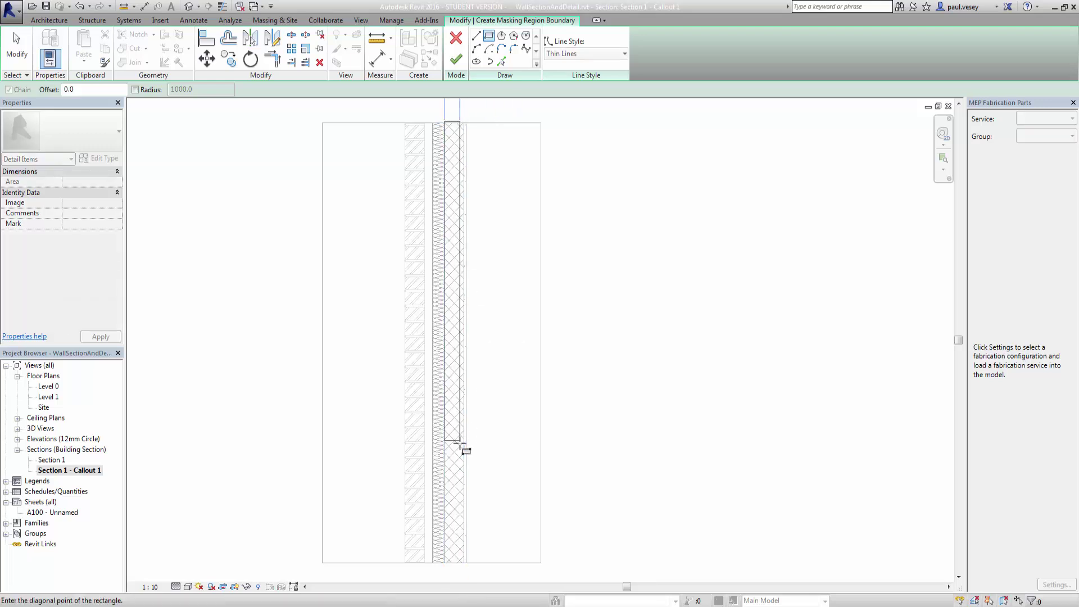
pyautogui.moveTo(460, 443); pyautogui.dragTo(506, 361, button='middle')
pyautogui.scroll(8, 534, 349)
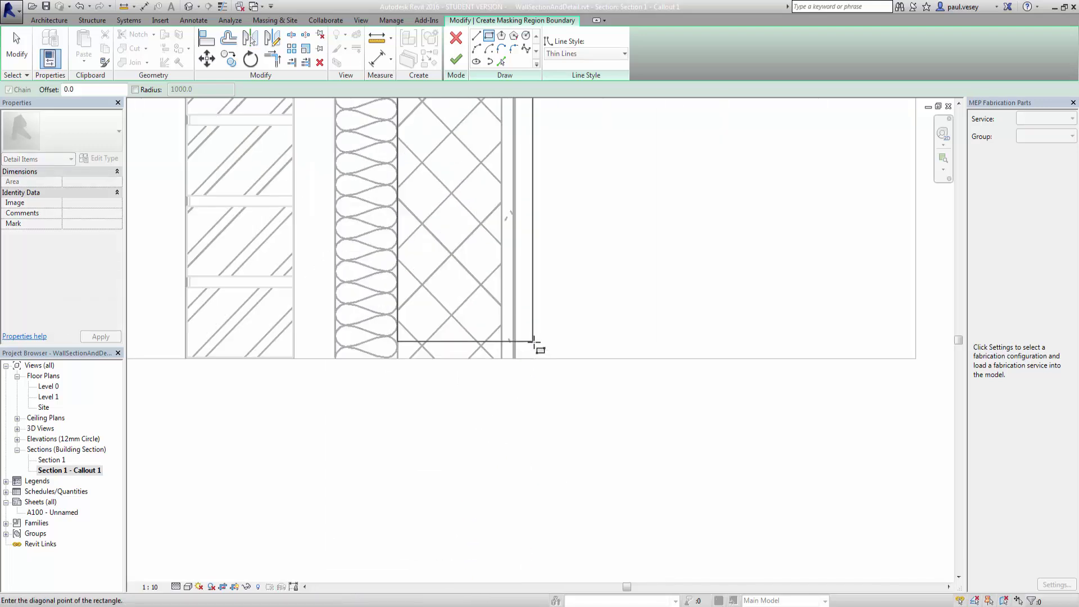
pyautogui.click(496, 359)
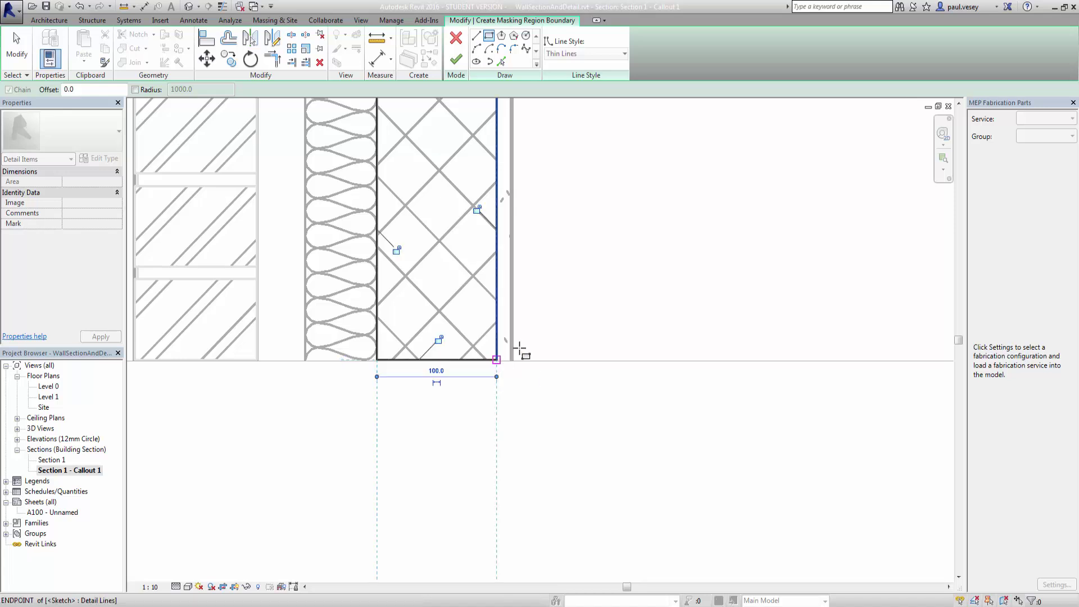
# - Choose the <Hidden> line style, finish the block leaf's masking region, and leave it deselected
pyautogui.click(593, 54)
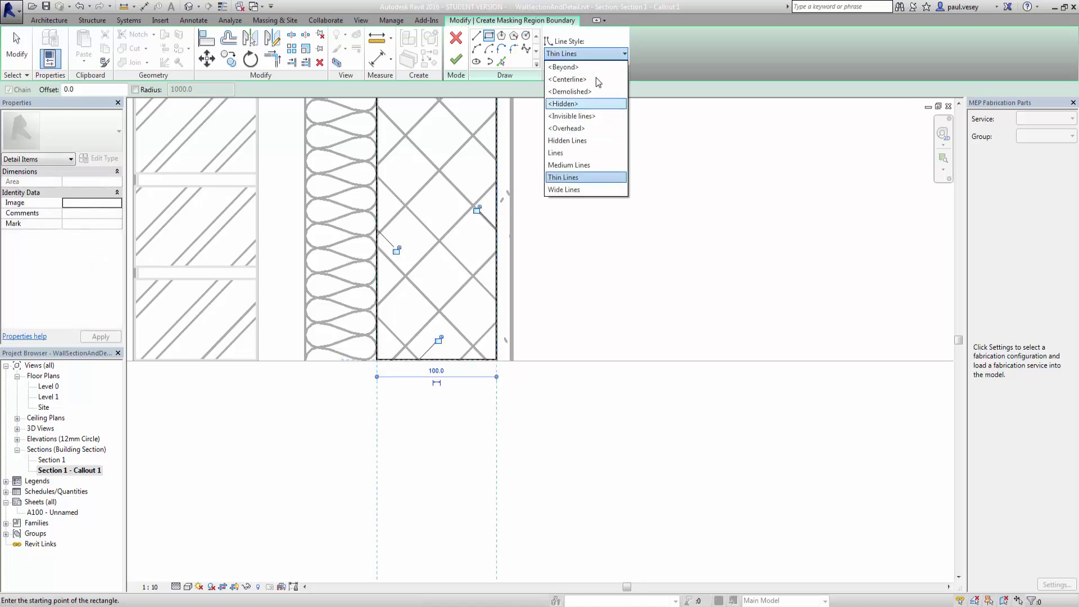
pyautogui.click(579, 106)
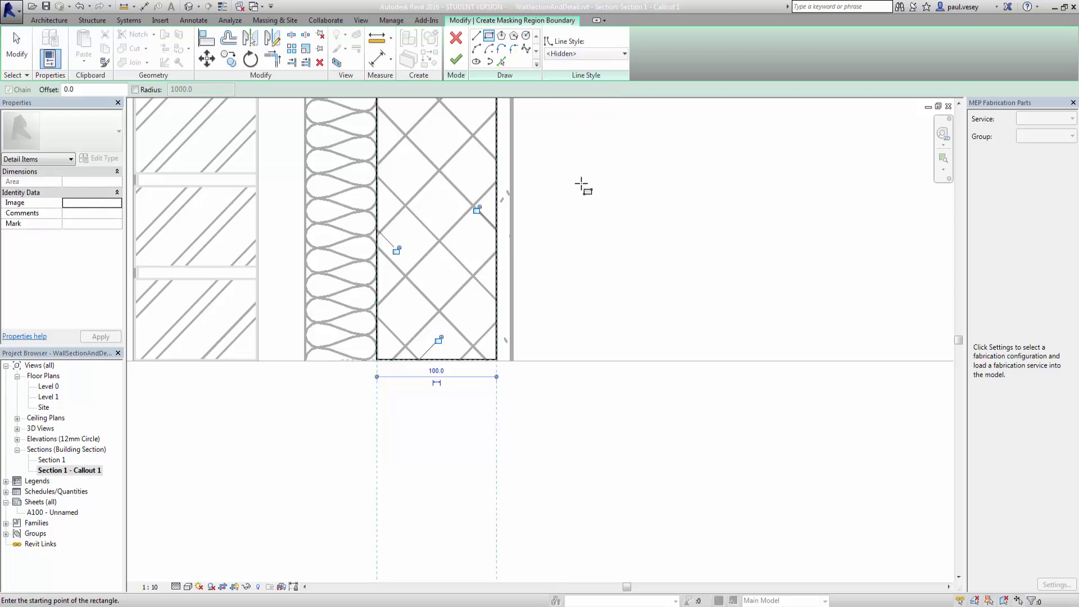
pyautogui.moveTo(598, 214); pyautogui.dragTo(618, 262, button='middle')
pyautogui.click(456, 58)
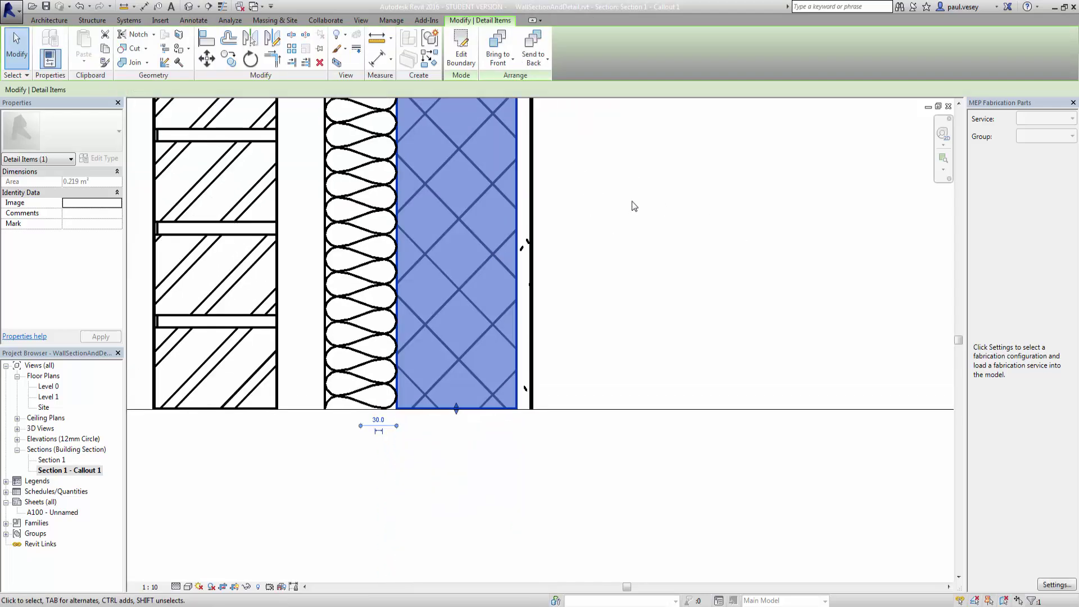
pyautogui.click(623, 227)
pyautogui.scroll(-2, 624, 224)
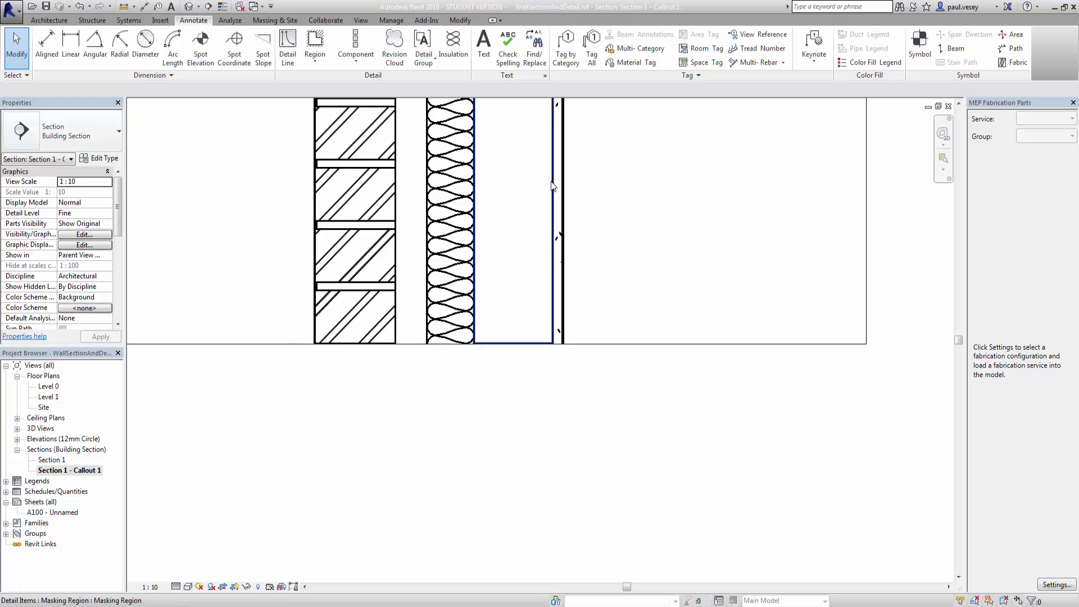
pyautogui.click(553, 186)
pyautogui.click(639, 202)
# - Place a Blockwork - 100mmTk repeating detail over the masked block leaf along its insulation side, spanning the crop region's full height
pyautogui.scroll(-3, 598, 227)
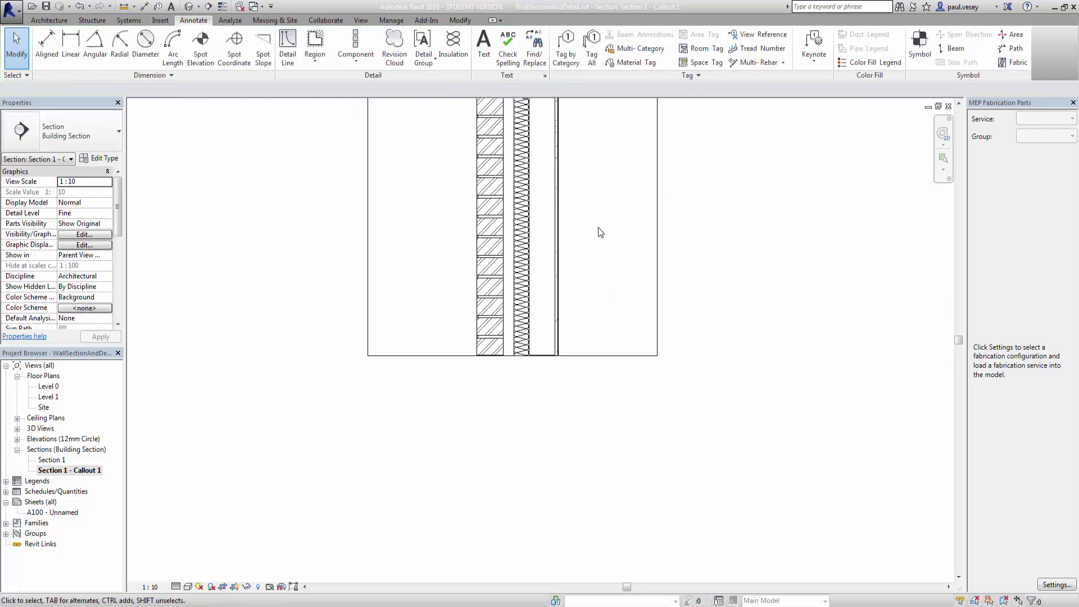
pyautogui.scroll(-1, 577, 244)
pyautogui.scroll(-1, 540, 225)
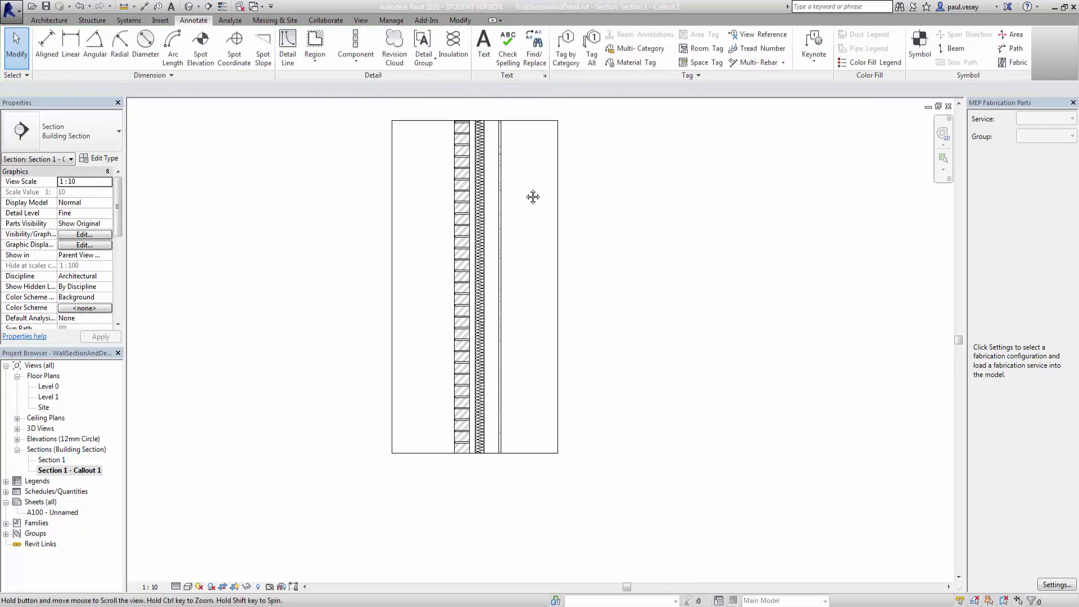
pyautogui.click(369, 66)
pyautogui.click(371, 105)
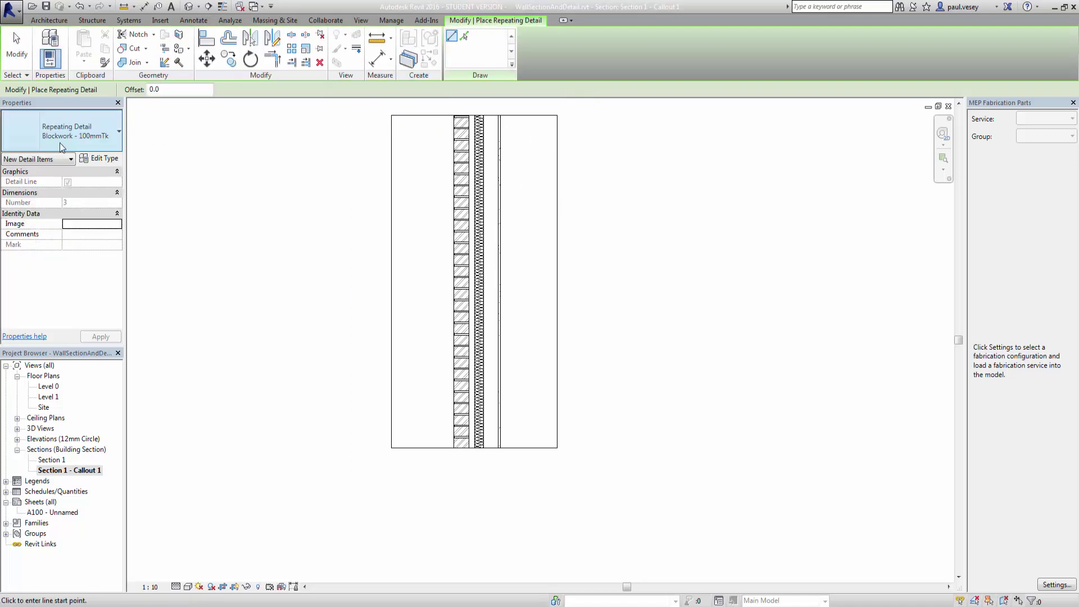
pyautogui.click(483, 448)
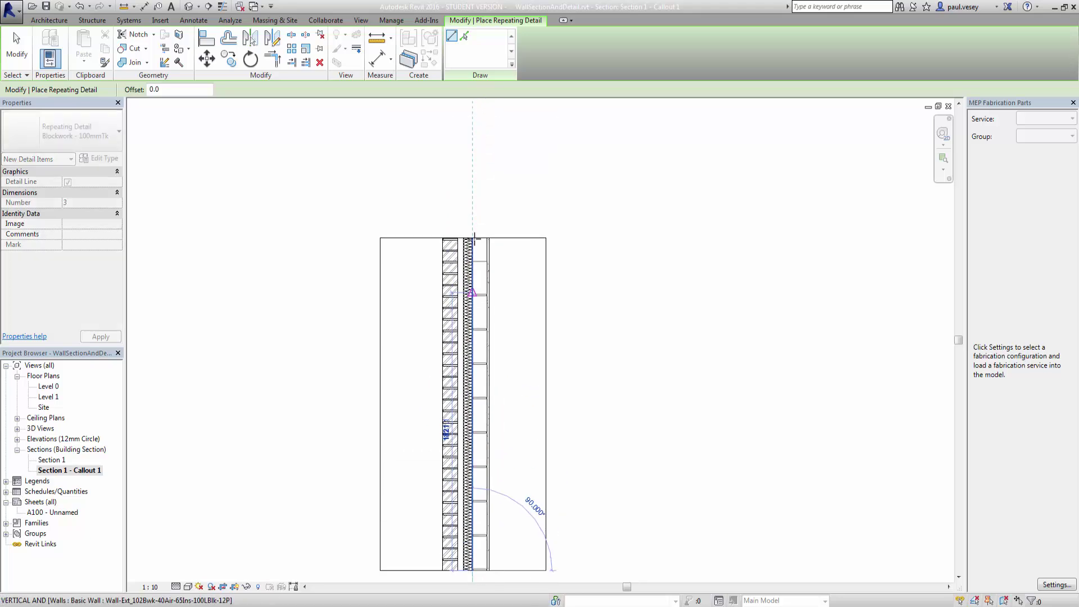
pyautogui.scroll(6, 491, 422)
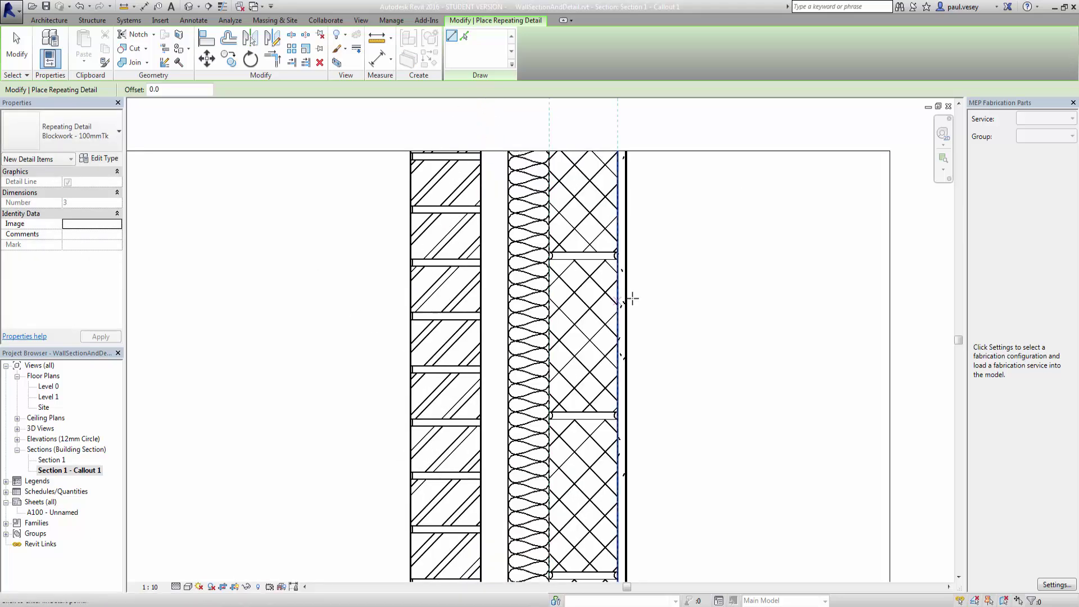
pyautogui.moveTo(631, 294); pyautogui.dragTo(589, 250, button='middle')
pyautogui.scroll(-3, 561, 255)
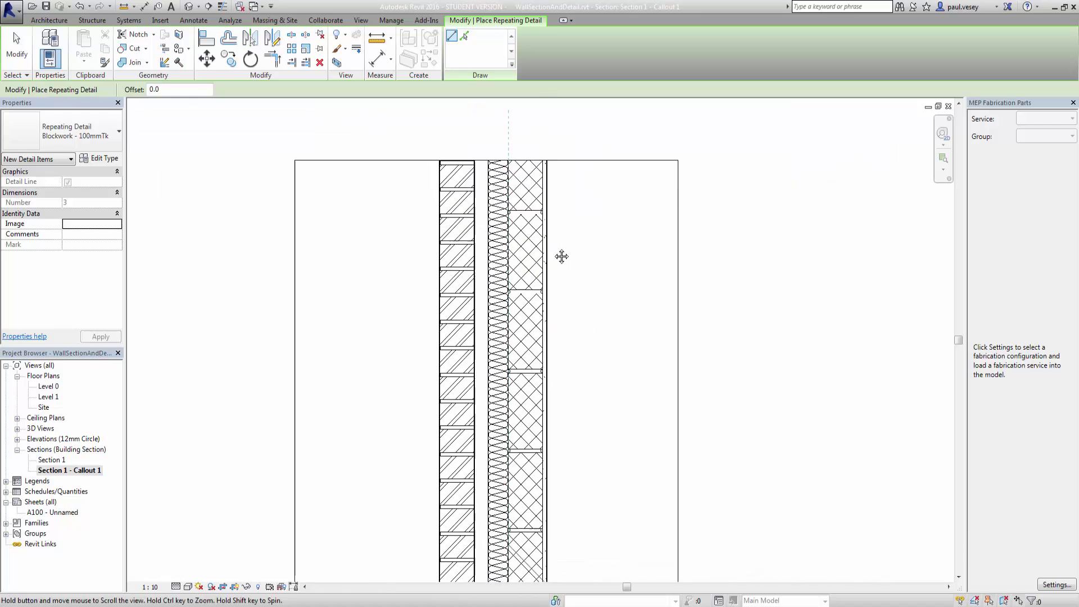
pyautogui.scroll(1, 559, 335)
pyautogui.scroll(-3, 561, 285)
pyautogui.scroll(-3, 554, 296)
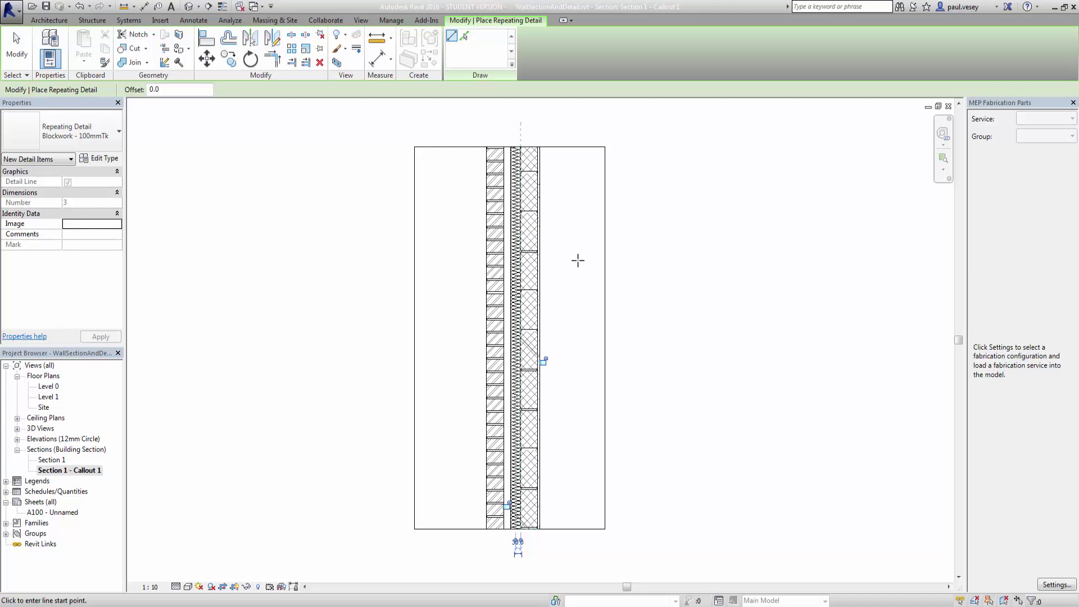
# - Add an "Insulation" text note beside the wall's interior face, with a two-segment leader pointing to the insulation layer
pyautogui.click(194, 21)
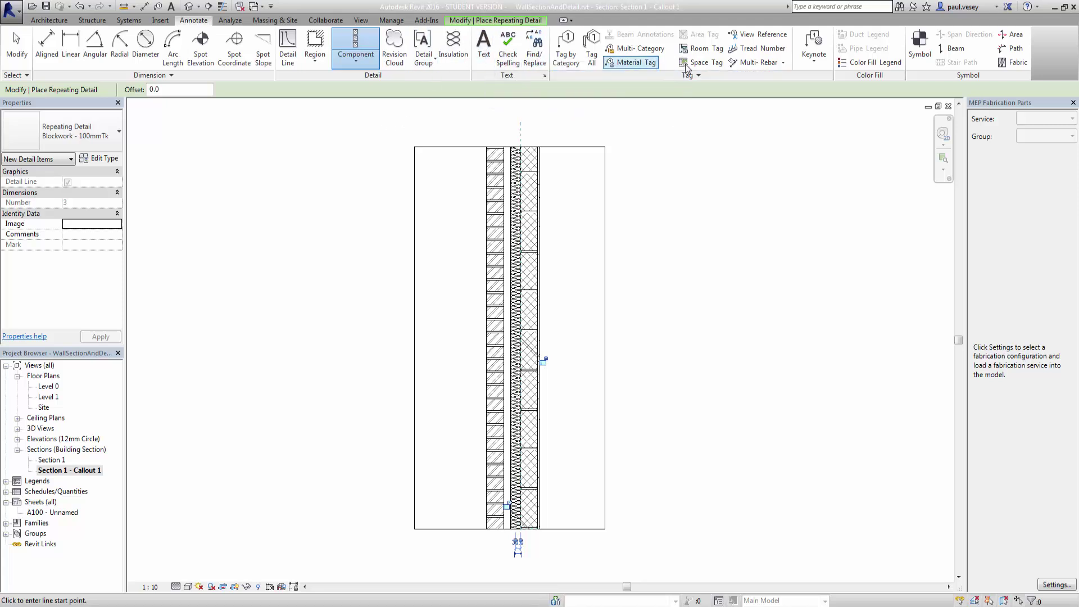
pyautogui.click(814, 63)
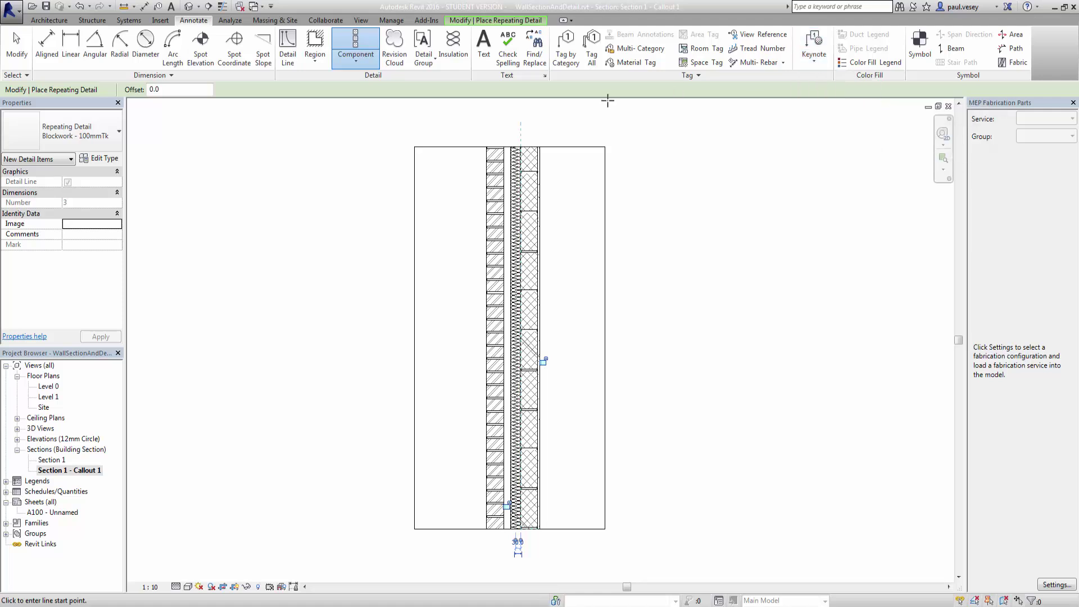
pyautogui.click(484, 52)
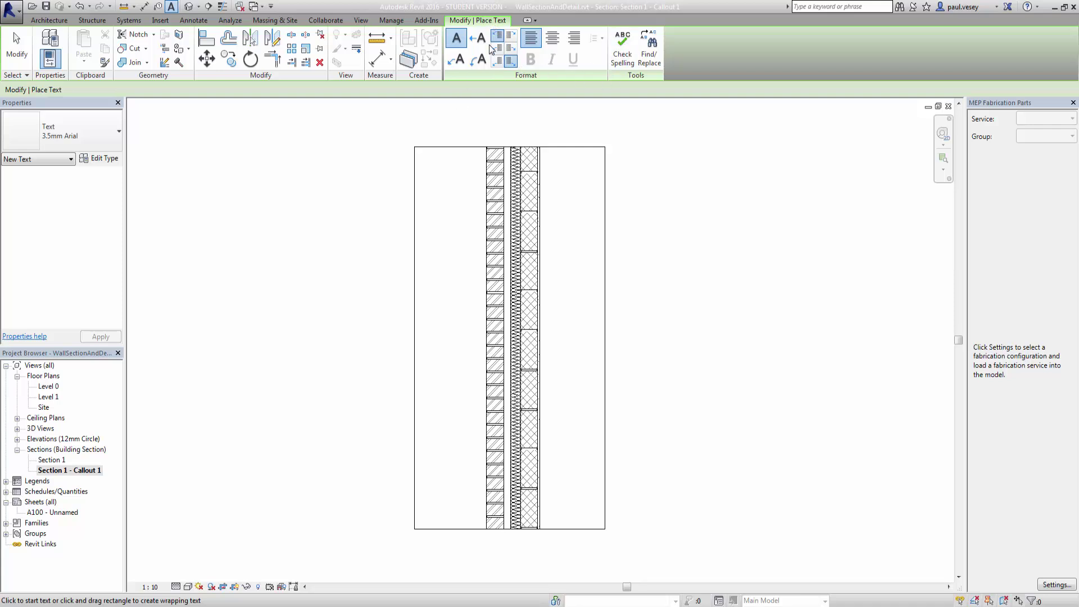
pyautogui.click(456, 59)
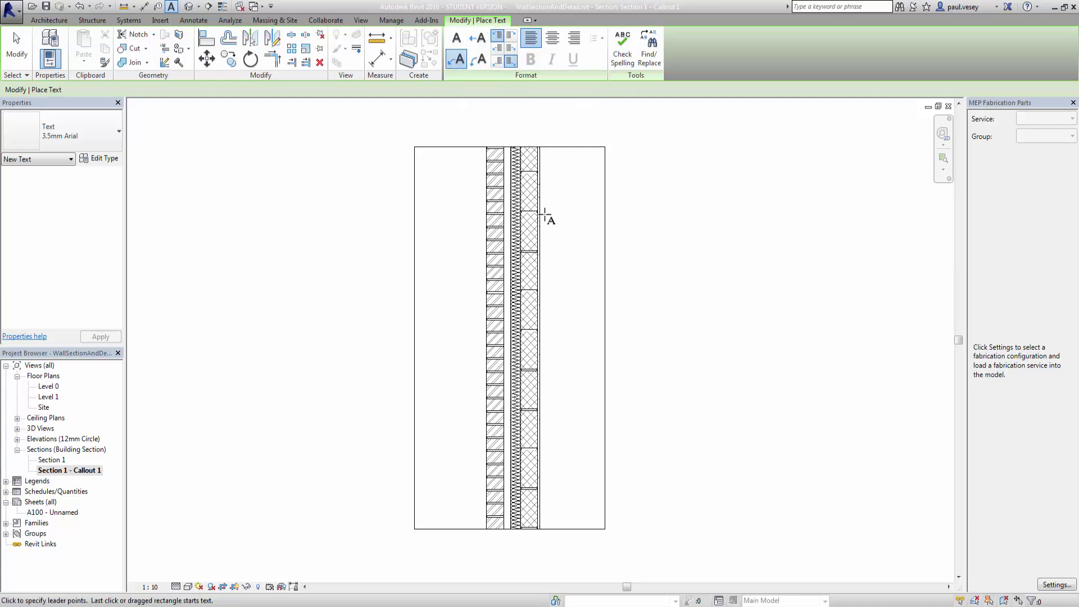
pyautogui.moveTo(558, 222); pyautogui.dragTo(520, 301, button='middle')
pyautogui.scroll(2, 520, 297)
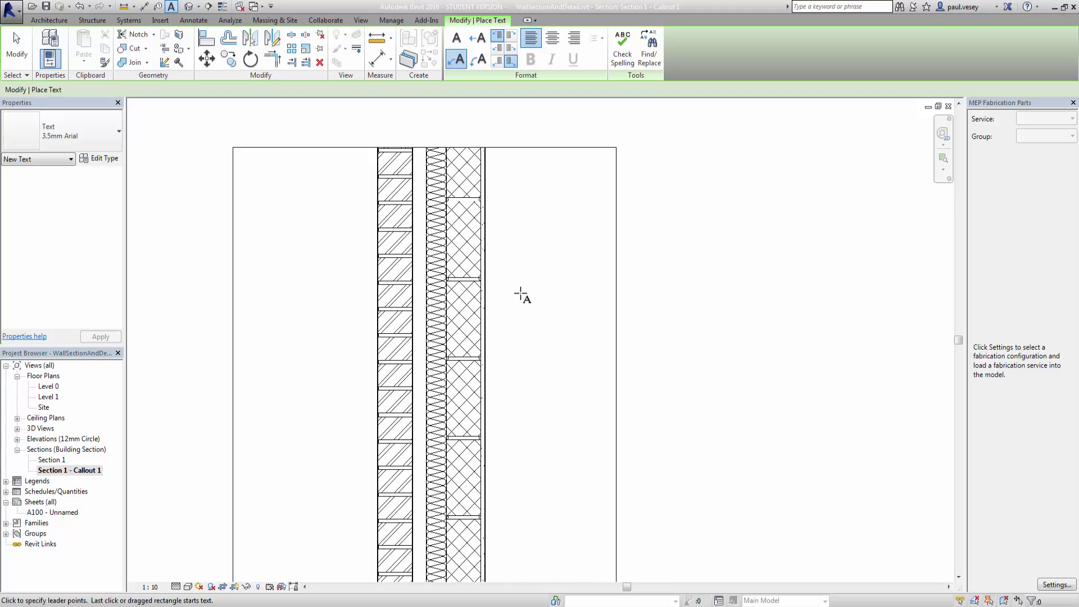
pyautogui.click(437, 245)
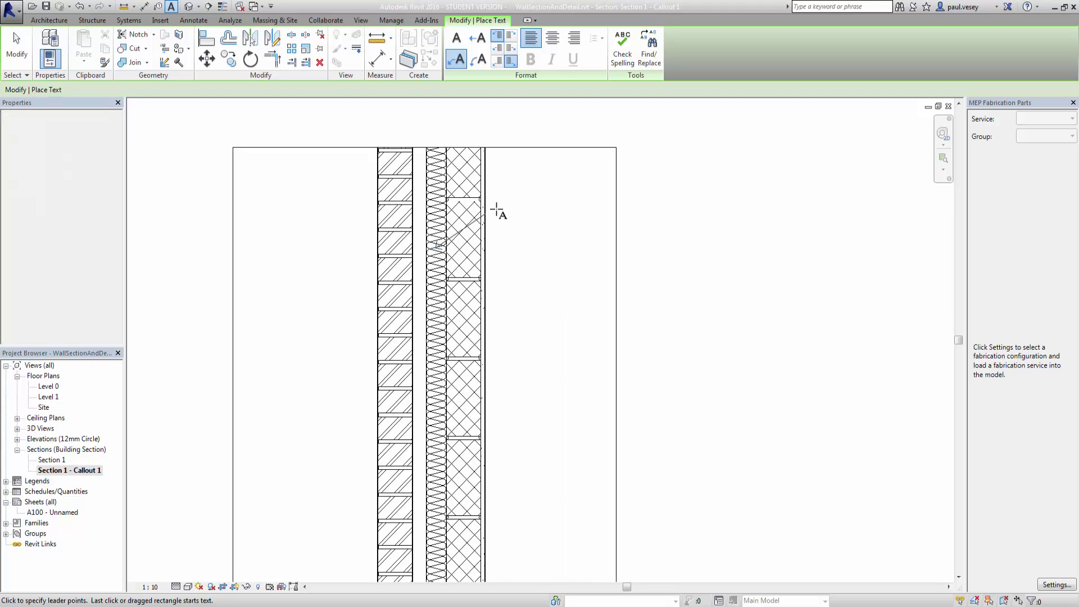
pyautogui.click(528, 202)
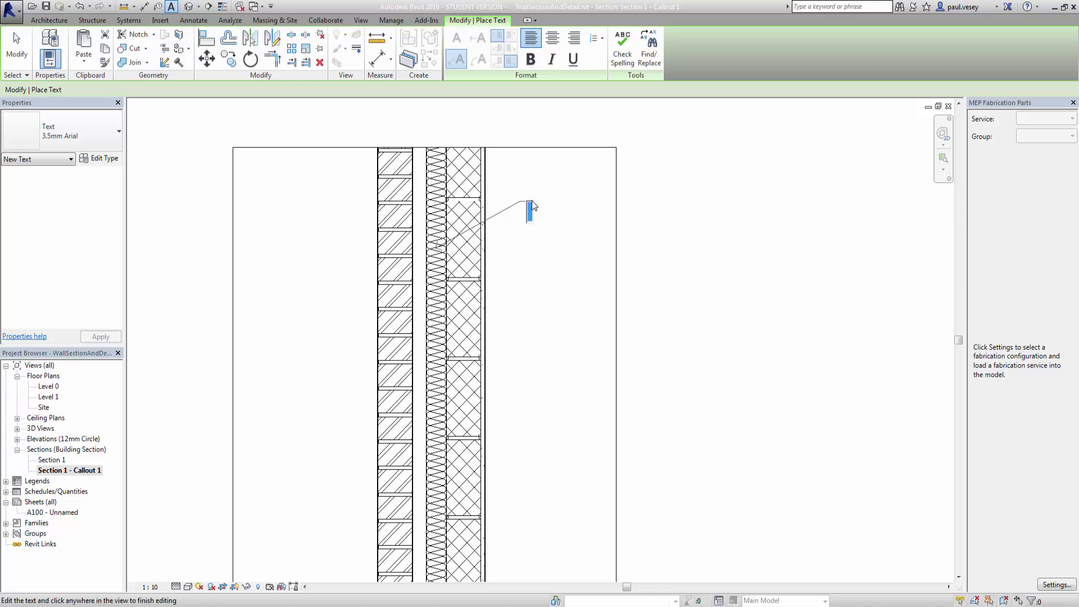
pyautogui.write('Insulation')
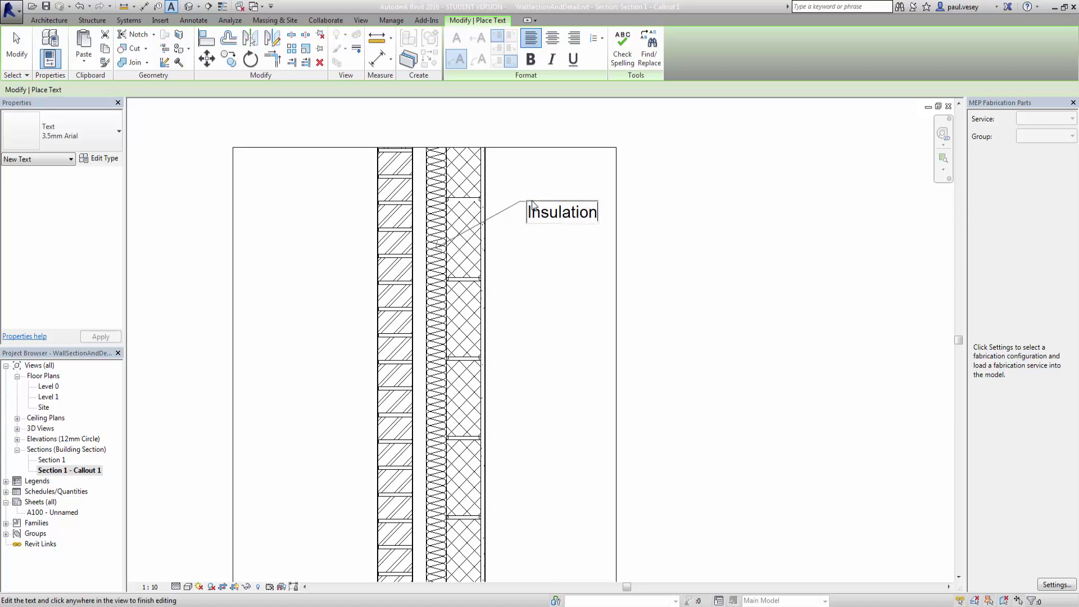
pyautogui.press('Return')
pyautogui.press('BackSpace')
pyautogui.click(520, 185)
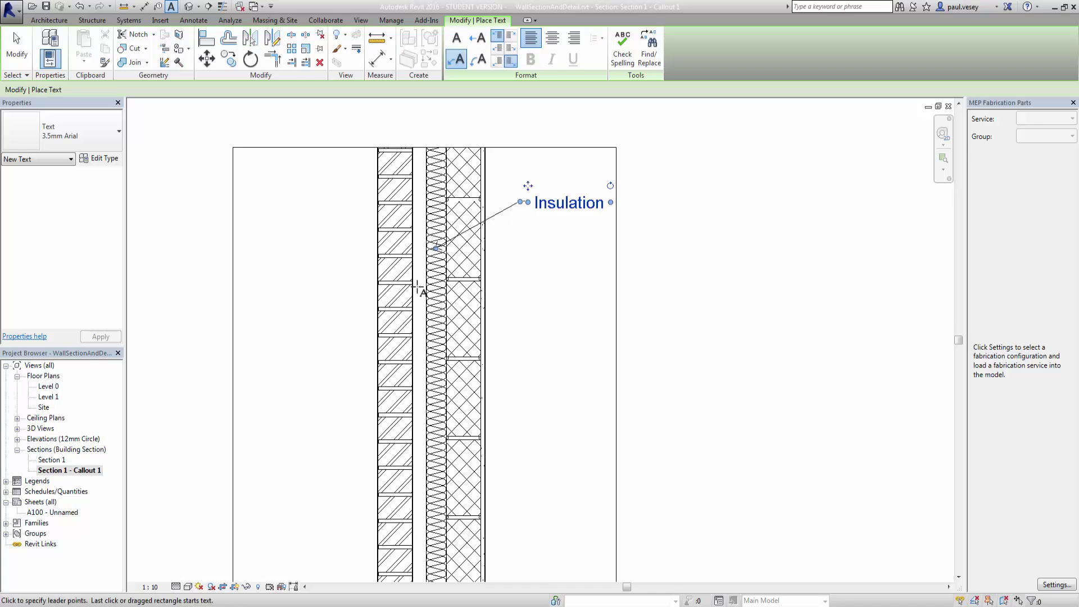
# - Add an "Air Gap" text note below the Insulation note, with its leader pointing to the cavity, and end that placement
pyautogui.click(420, 294)
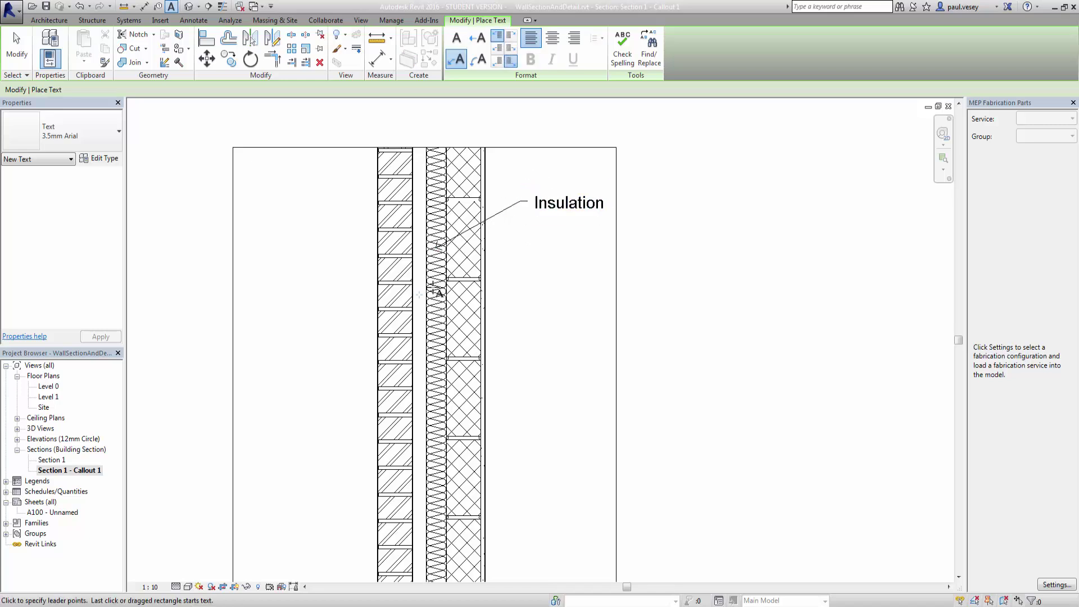
pyautogui.click(527, 235)
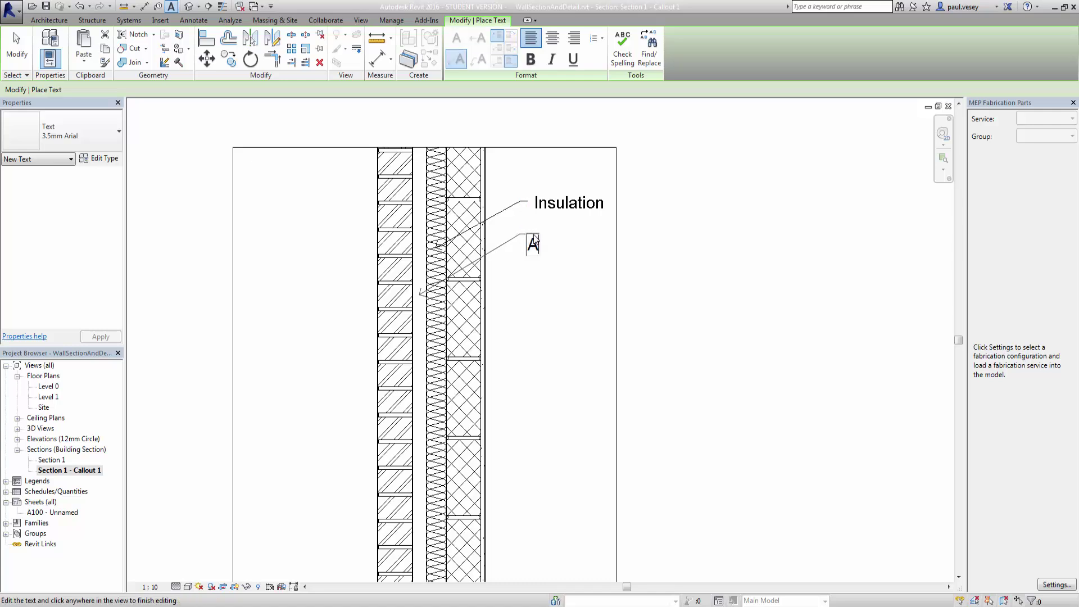
pyautogui.write('Air Gap')
pyautogui.click(539, 306)
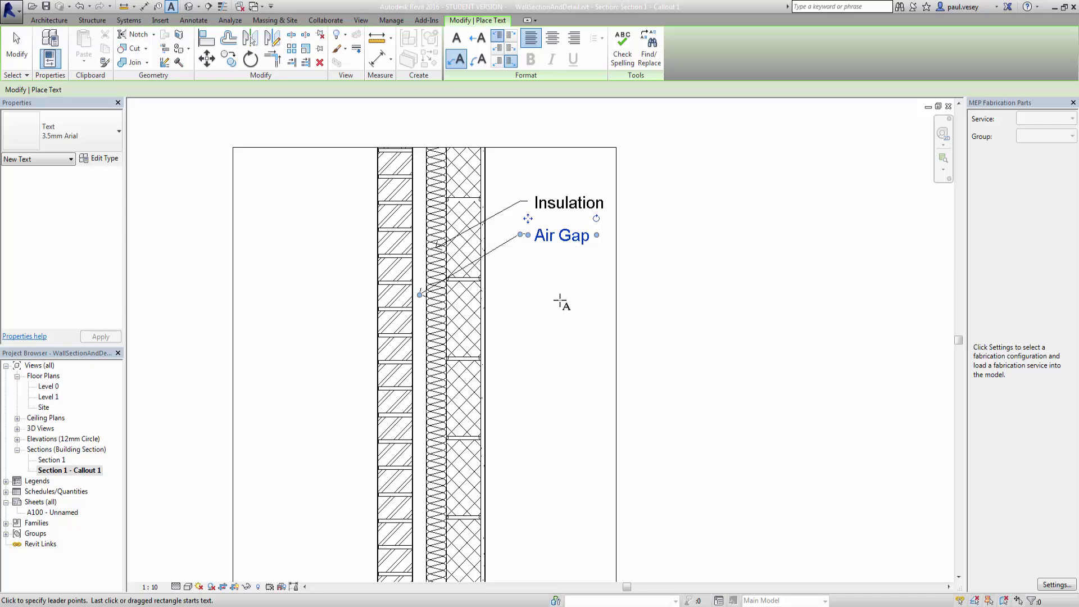
pyautogui.rightClick(560, 302)
pyautogui.click(588, 307)
# - Browse the project's materials from Air to the concrete materials in the Material Browser, and close it without changes
pyautogui.moveTo(545, 304); pyautogui.dragTo(508, 278, button='middle')
pyautogui.scroll(1, 492, 289)
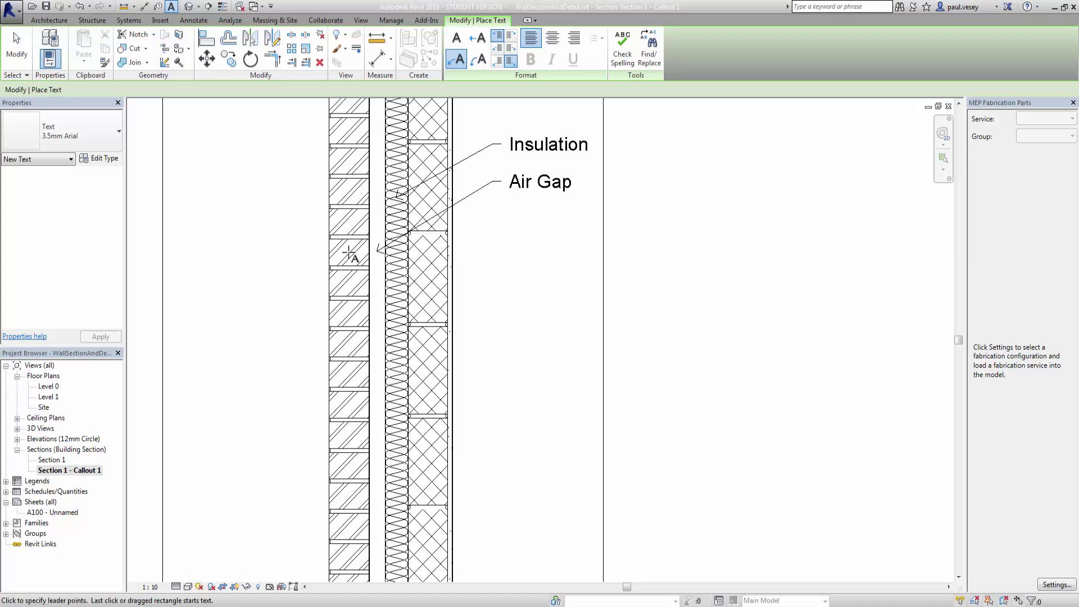
pyautogui.click(194, 20)
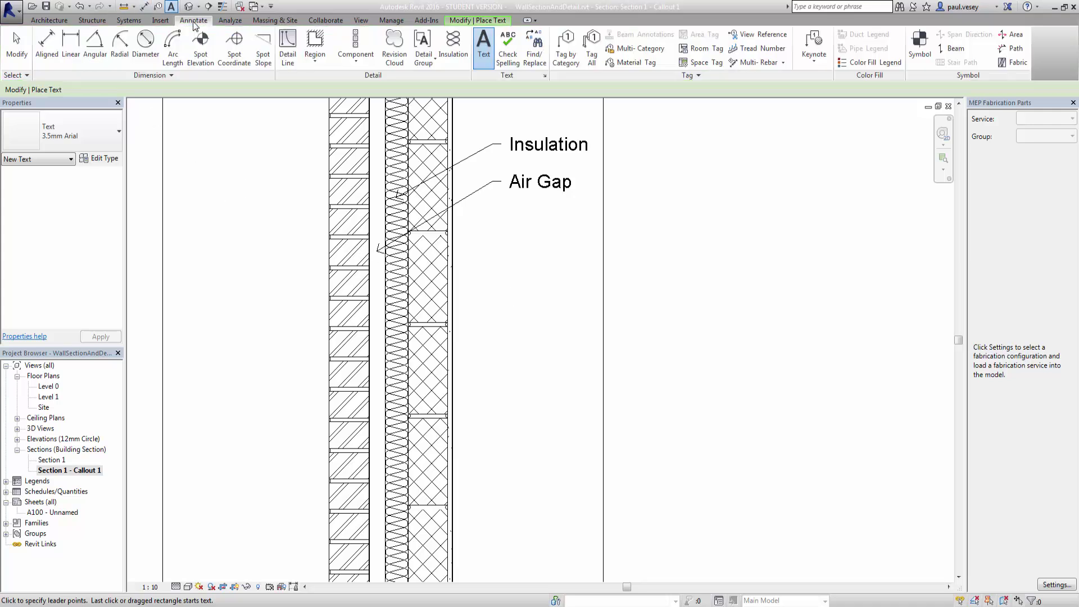
pyautogui.click(388, 20)
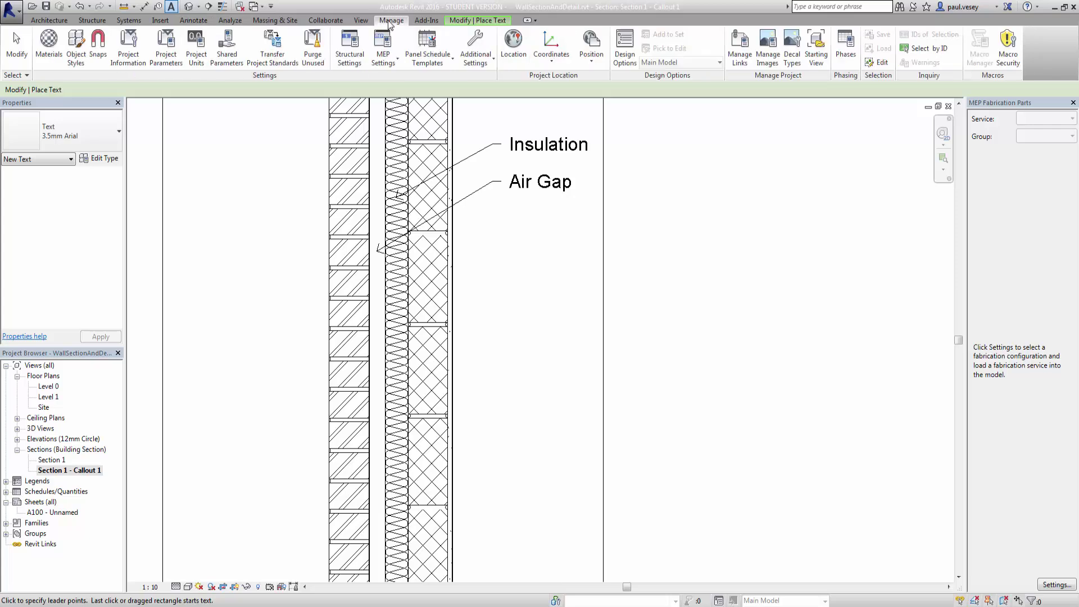
pyautogui.click(49, 44)
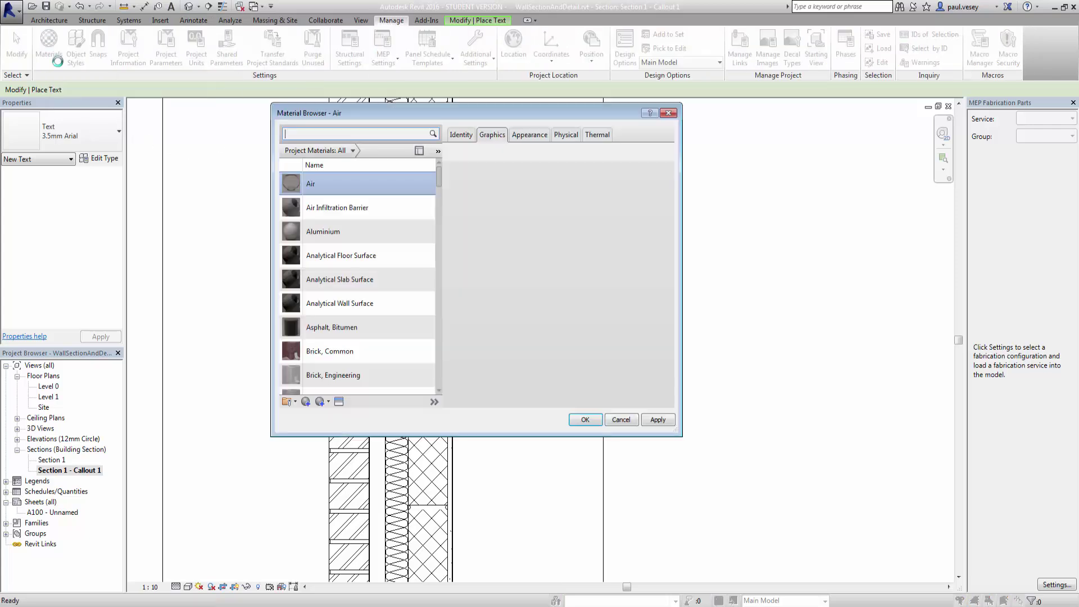
pyautogui.moveTo(511, 113); pyautogui.dragTo(511, 80)
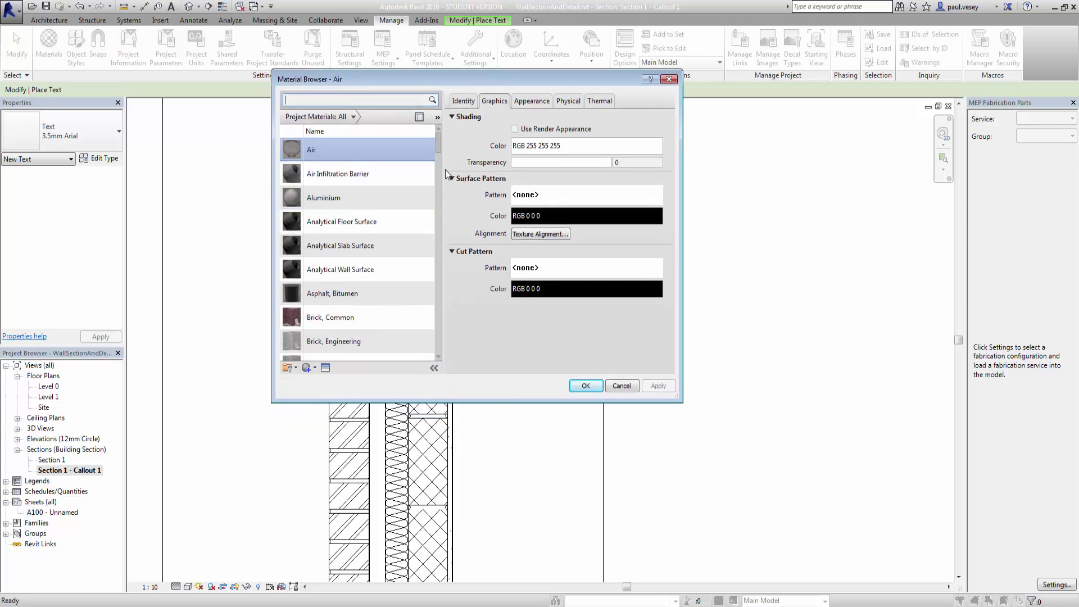
pyautogui.scroll(-2, 432, 169)
pyautogui.scroll(-4, 433, 170)
pyautogui.scroll(2, 430, 181)
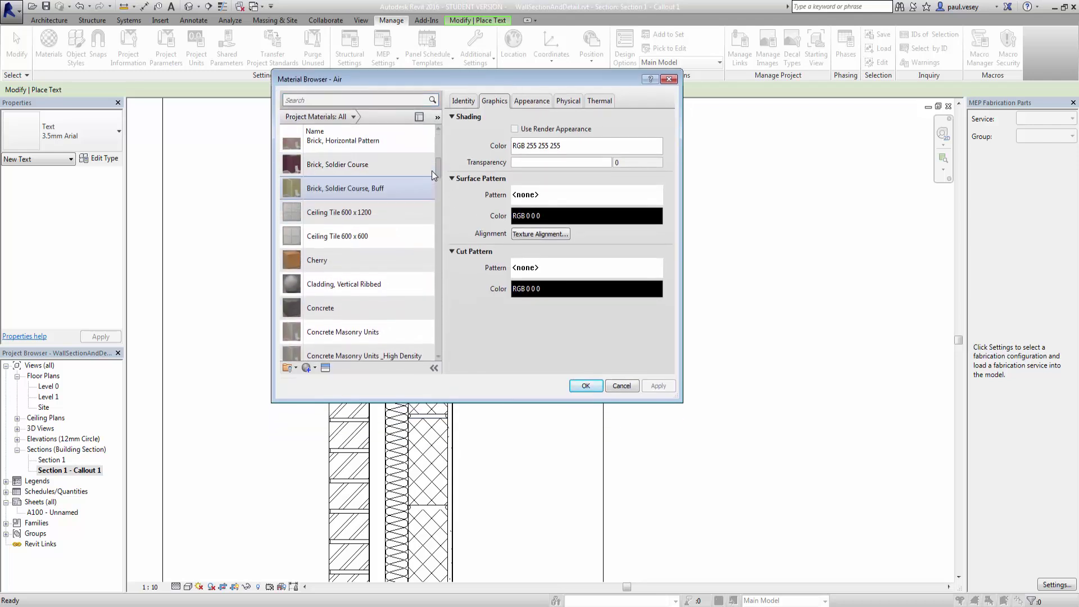
pyautogui.scroll(-2, 431, 171)
pyautogui.scroll(-1, 431, 185)
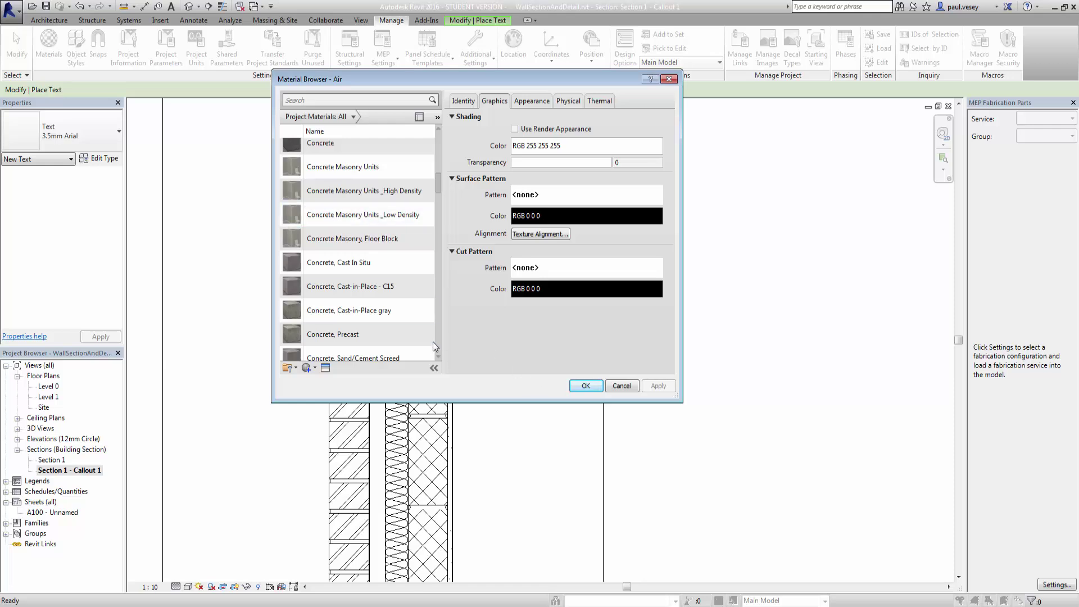
pyautogui.click(622, 386)
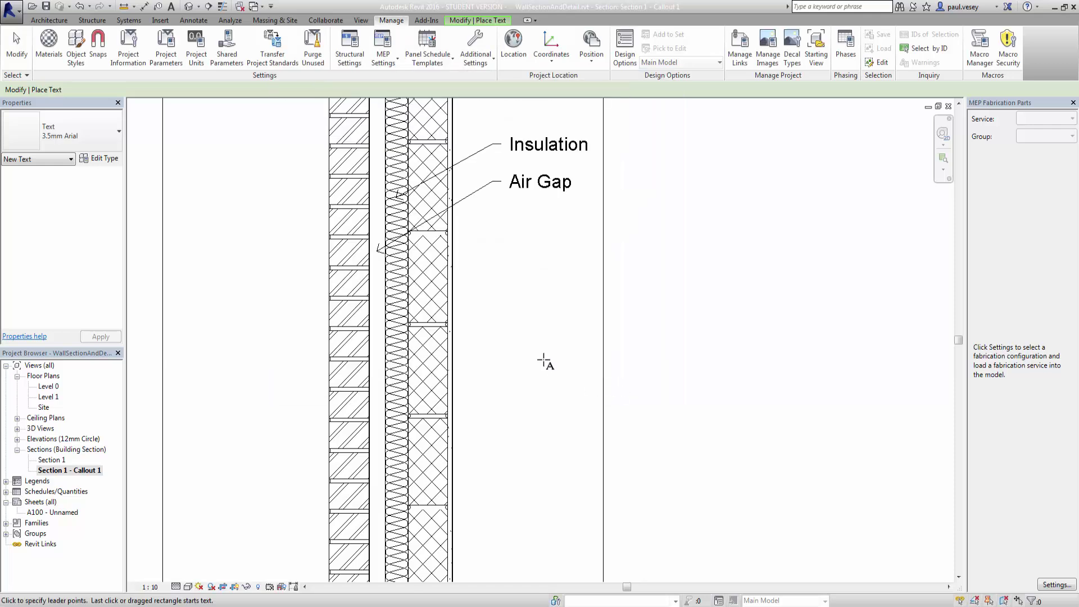
# - End text placement, open the cavity wall type's layer structure, and widen the Material column to show full material names
pyautogui.rightClick(497, 298)
pyautogui.click(517, 299)
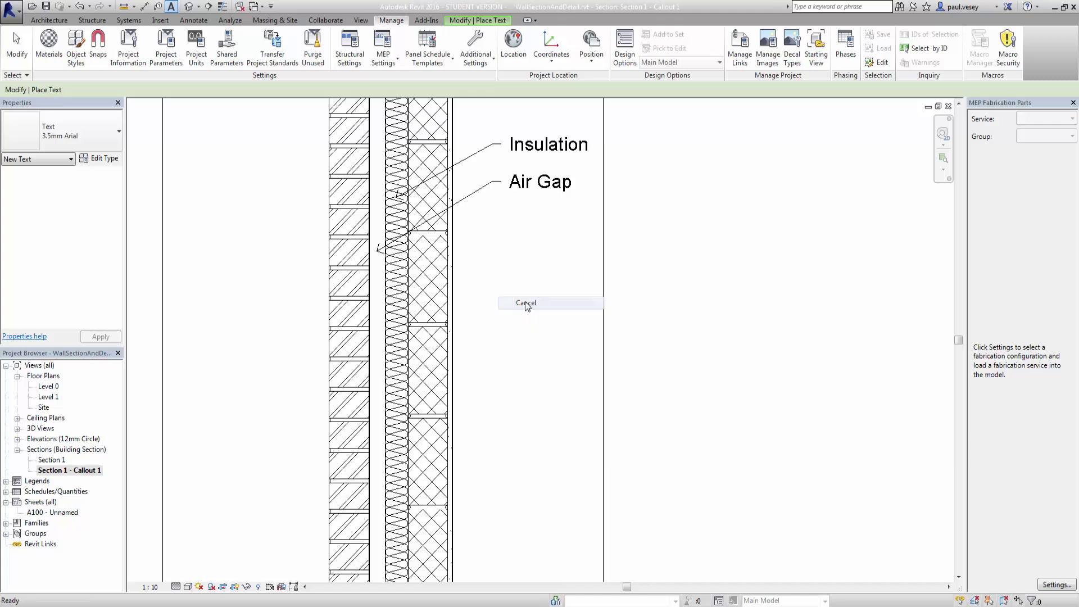
pyautogui.click(456, 304)
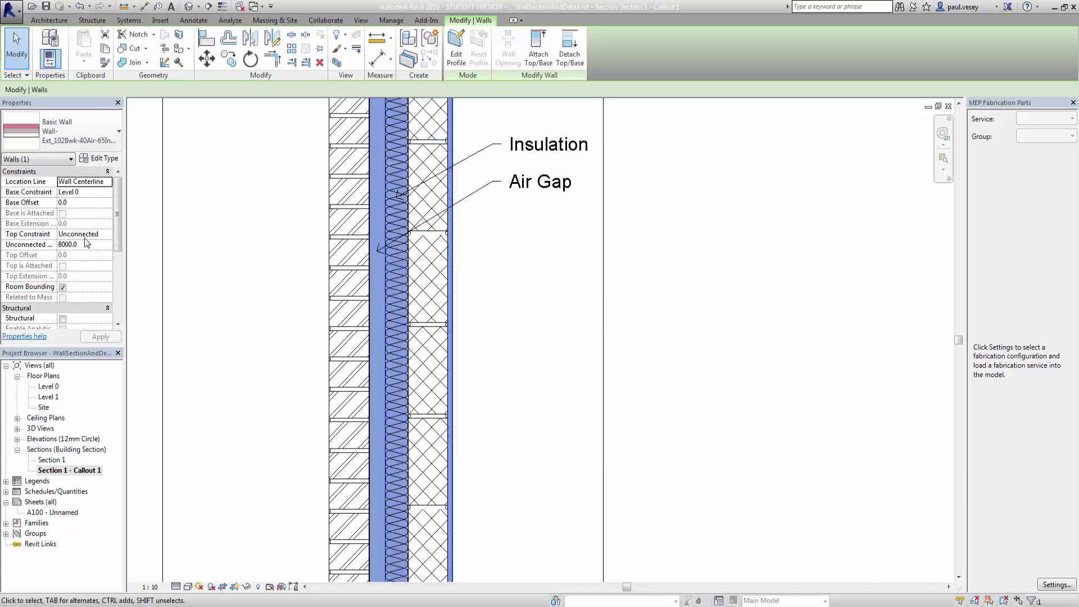
pyautogui.click(102, 157)
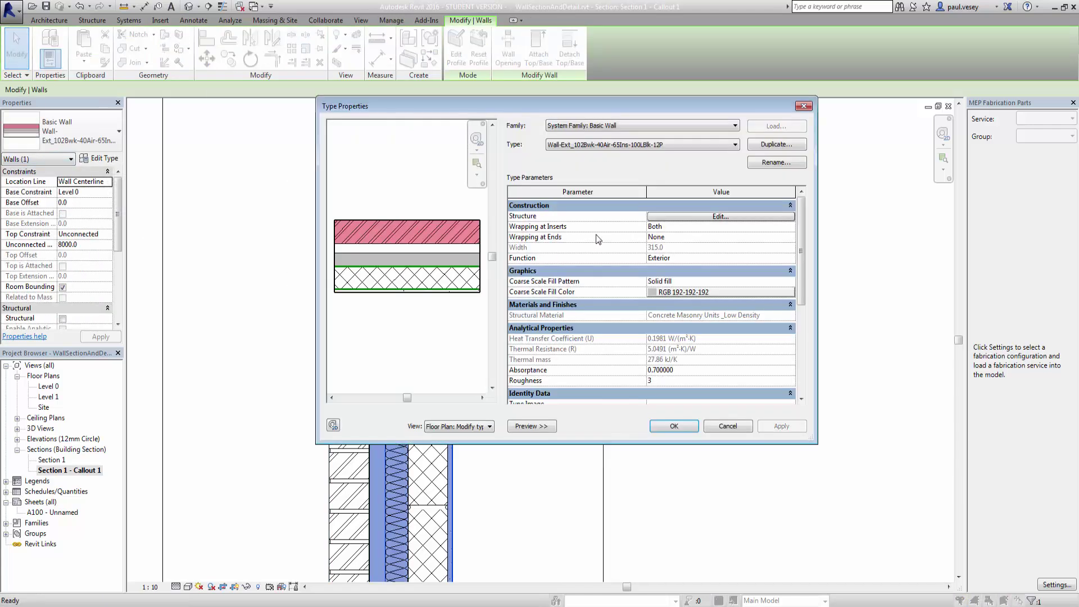
pyautogui.click(679, 217)
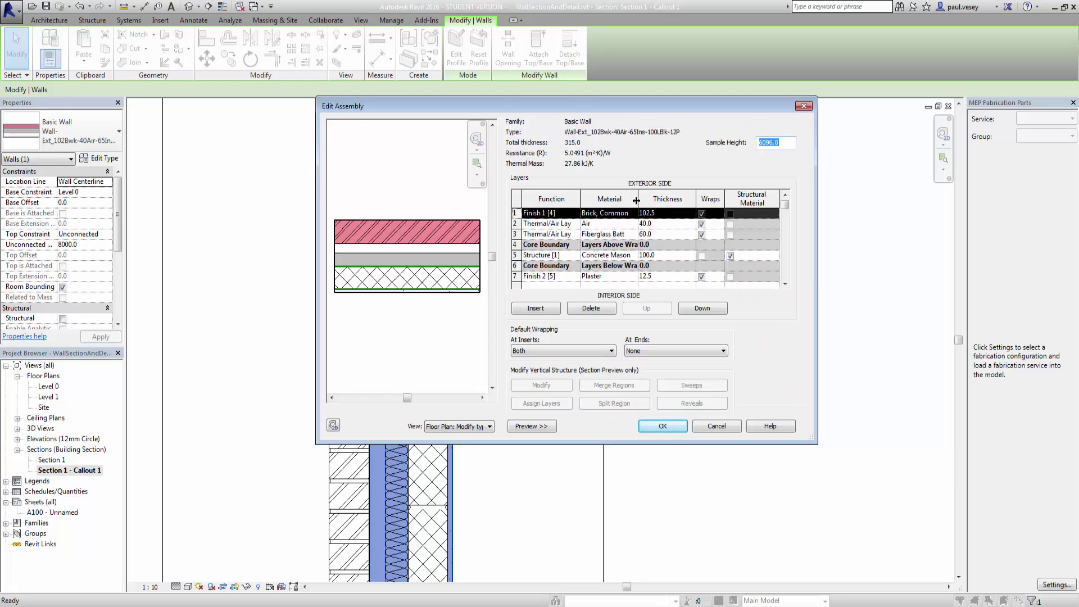
pyautogui.moveTo(638, 199); pyautogui.dragTo(735, 199)
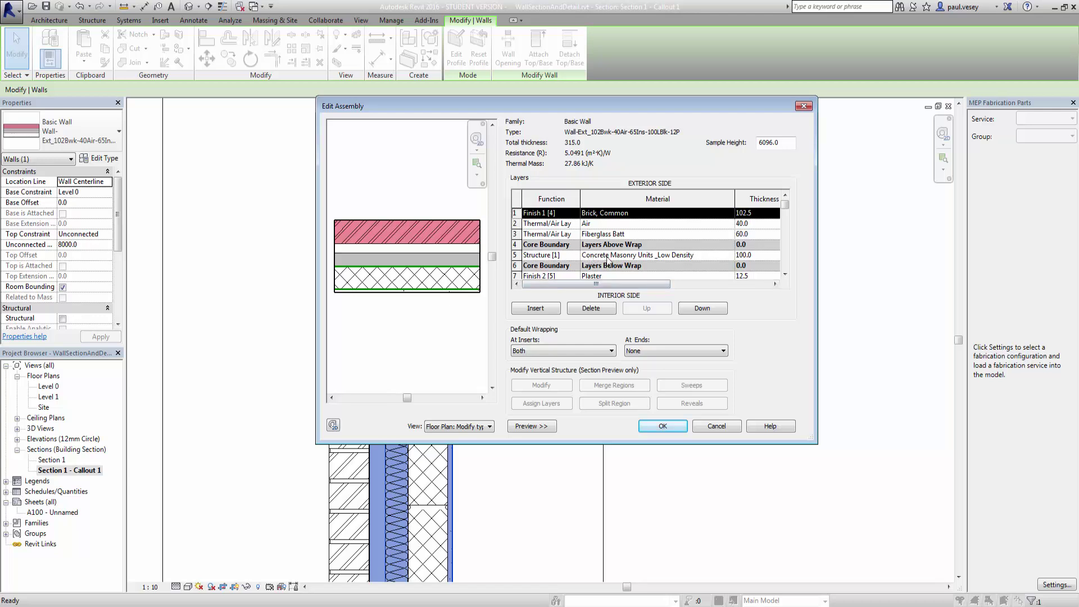
# - Examine the identity data of the structure layer's block material, cancel out of the wall type settings, and deselect the wall
pyautogui.click(674, 256)
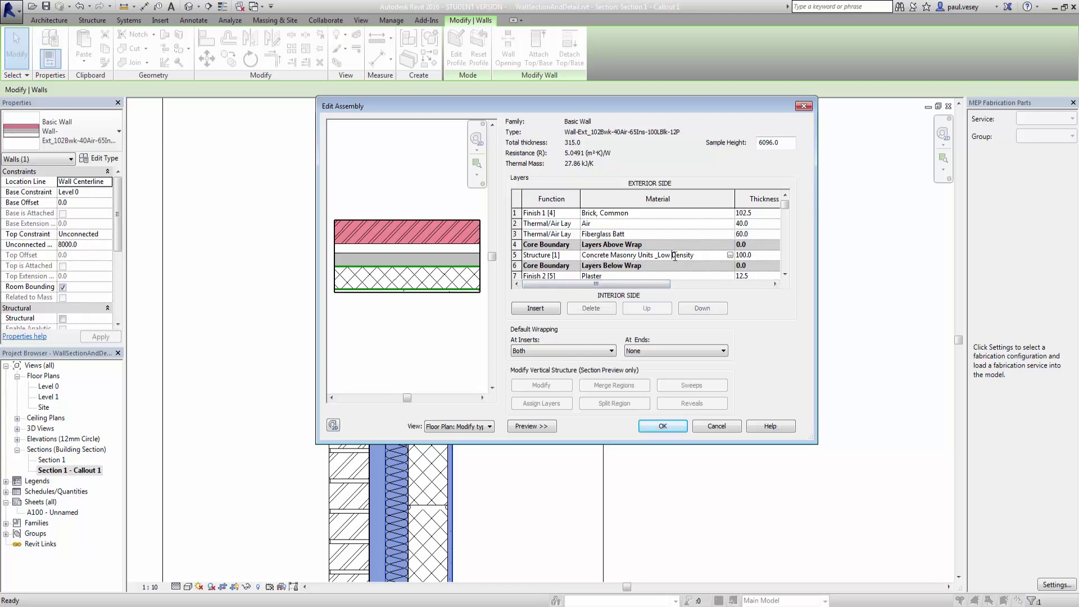
pyautogui.click(730, 255)
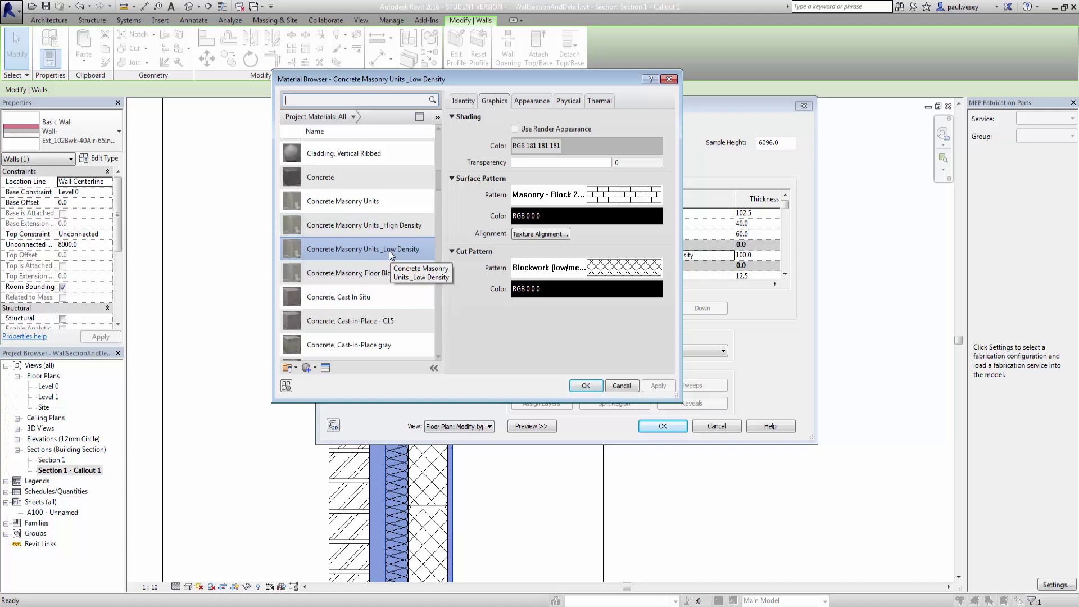
pyautogui.click(463, 101)
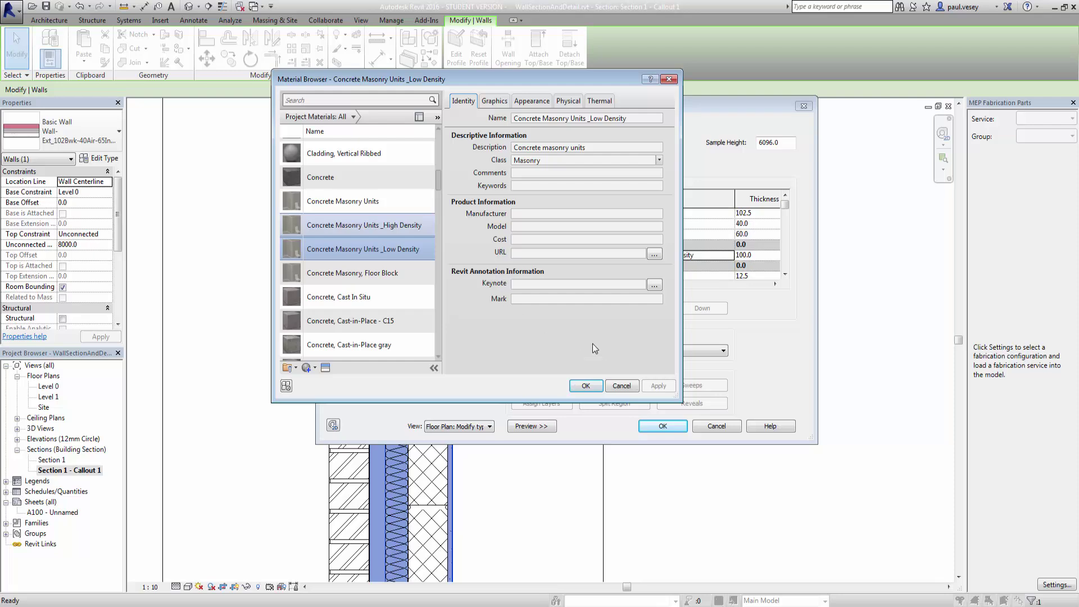
pyautogui.click(621, 386)
pyautogui.click(715, 425)
pyautogui.click(733, 425)
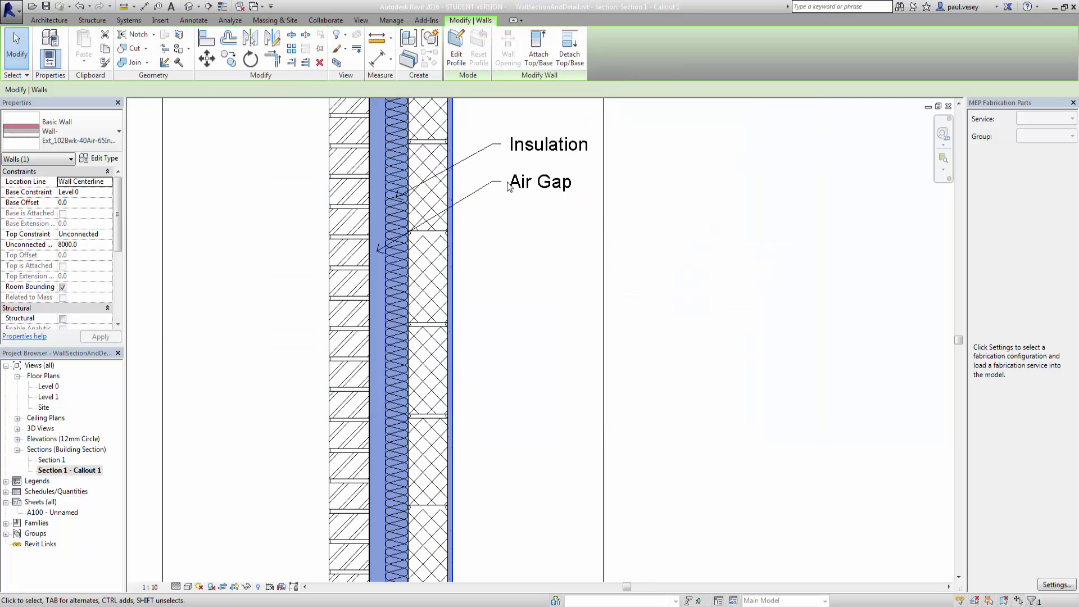
pyautogui.click(513, 243)
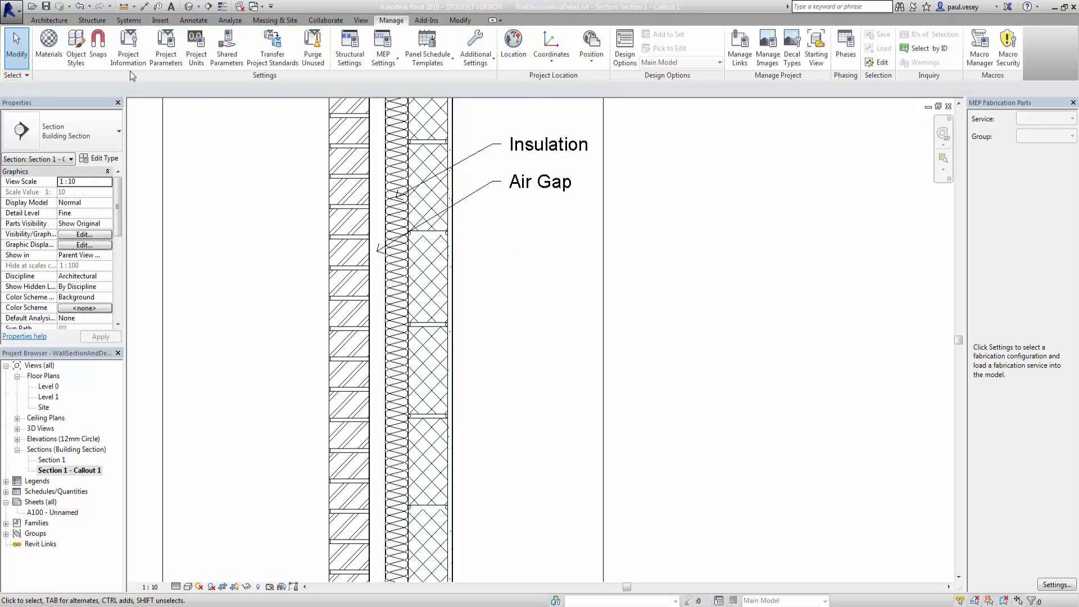
# - Open the project's Material Browser and select Concrete Masonry Units _Low Density to view its graphics settings
pyautogui.click(49, 55)
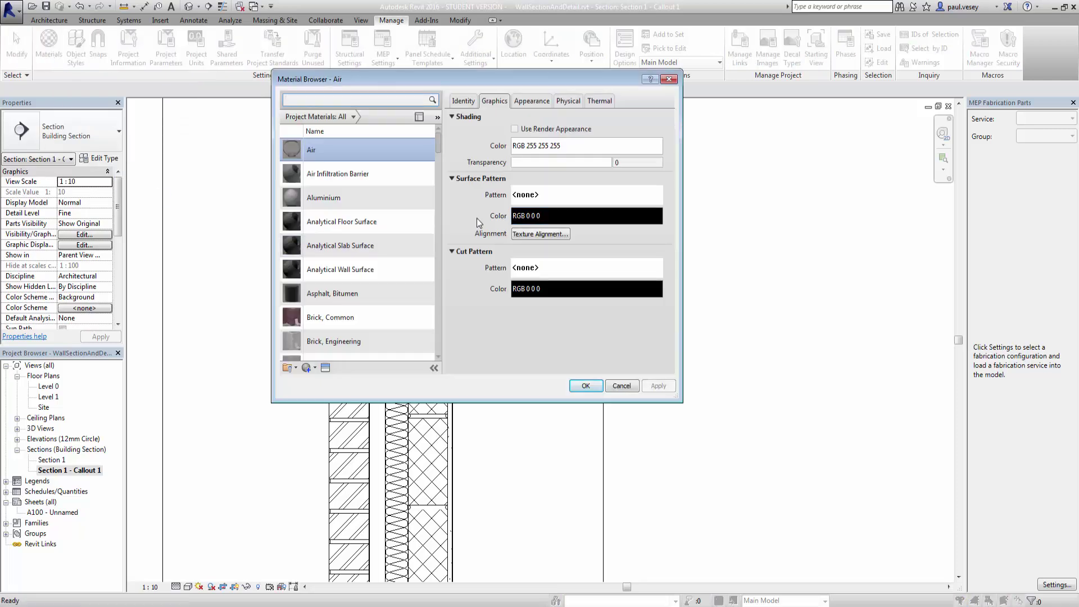
pyautogui.click(622, 385)
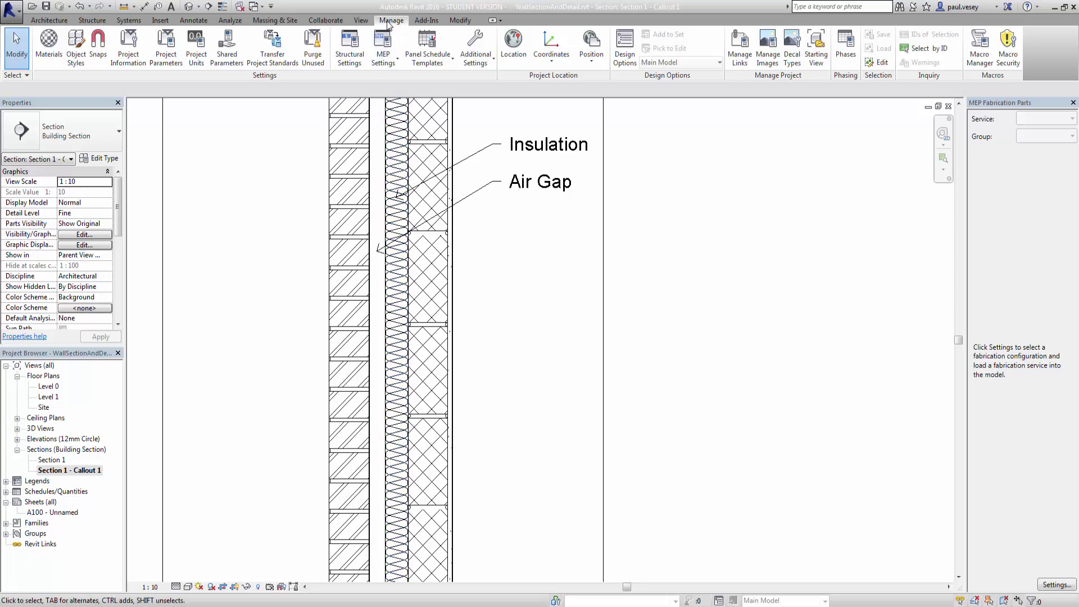
pyautogui.click(49, 44)
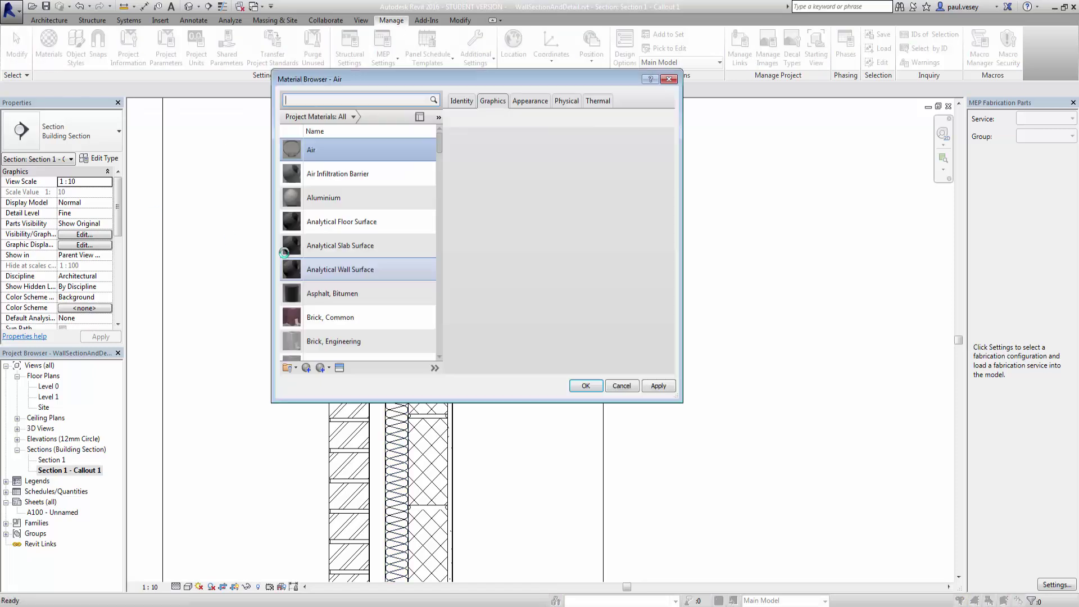
pyautogui.moveTo(439, 145); pyautogui.dragTo(440, 193)
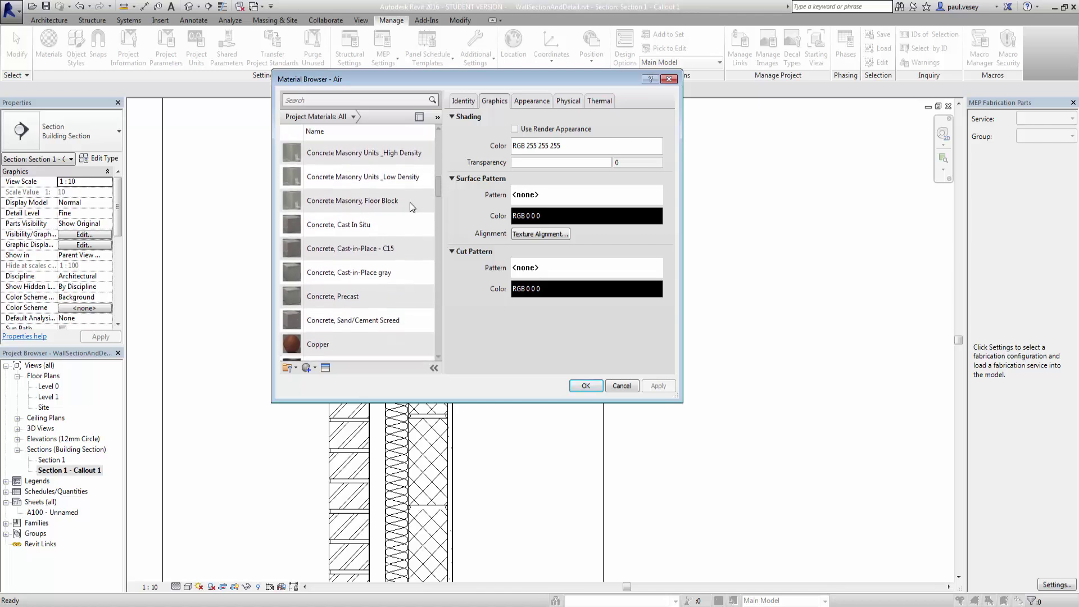
pyautogui.click(361, 180)
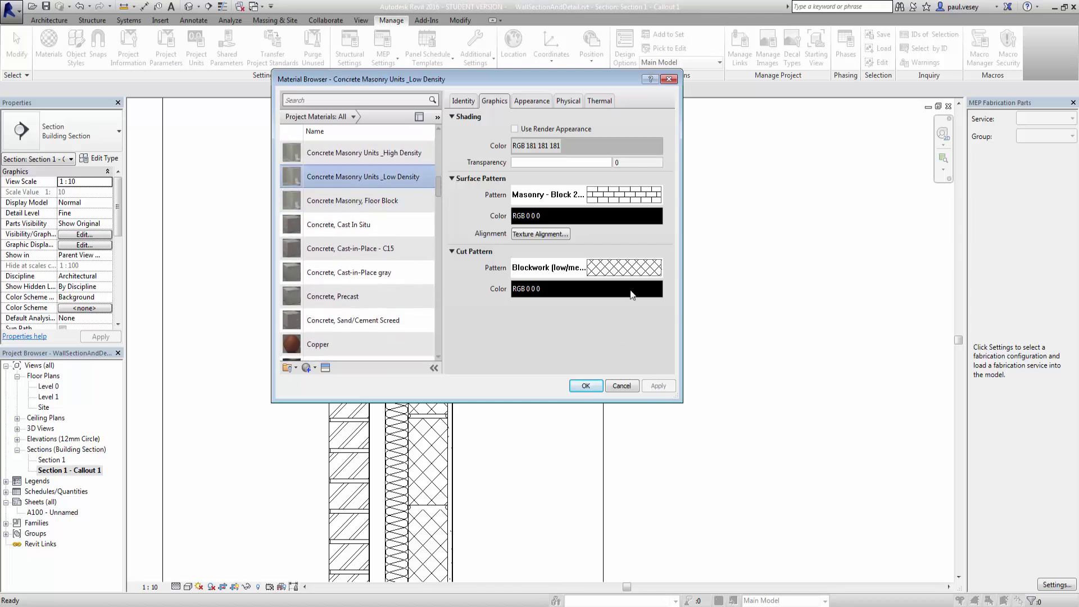
# - Assign the keynote F10/350 Common blockwork from the masonry Brick/Block Walling group to Concrete Masonry Units _Low Density and save the material
pyautogui.scroll(1, 464, 220)
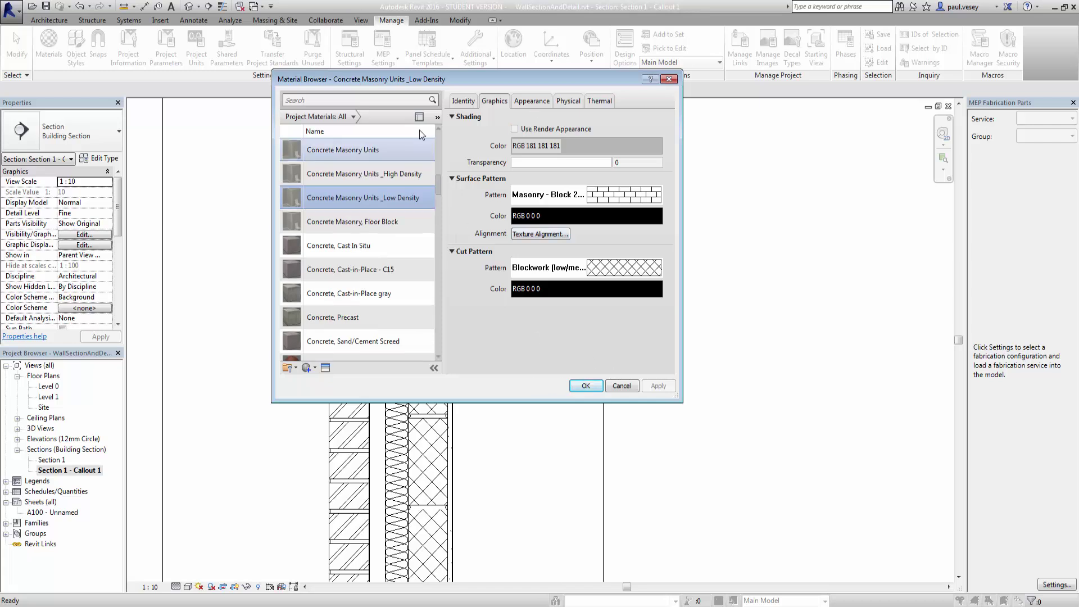
pyautogui.click(462, 101)
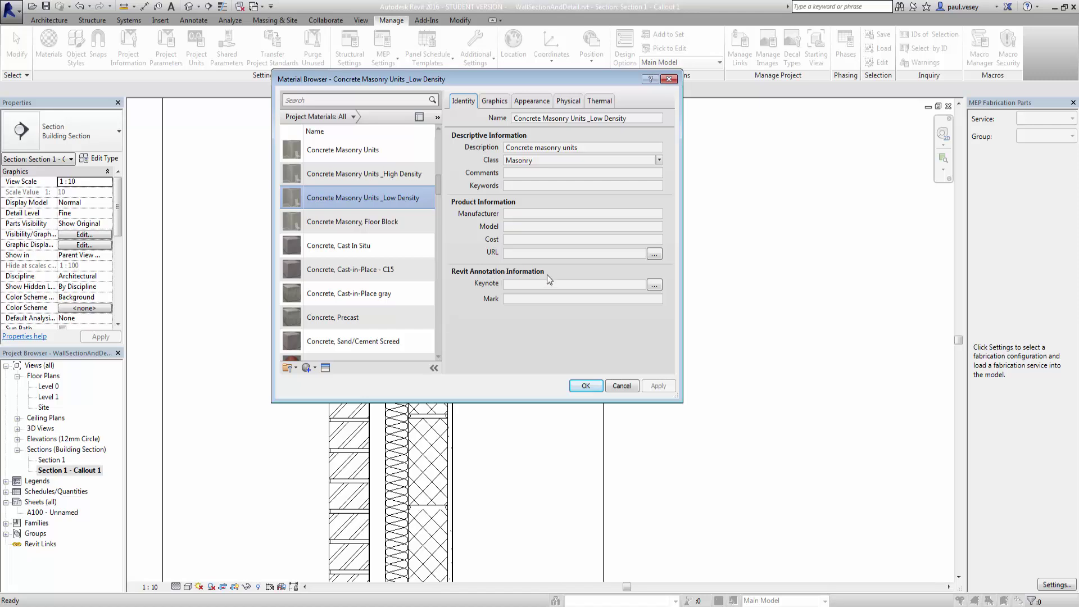
pyautogui.click(655, 286)
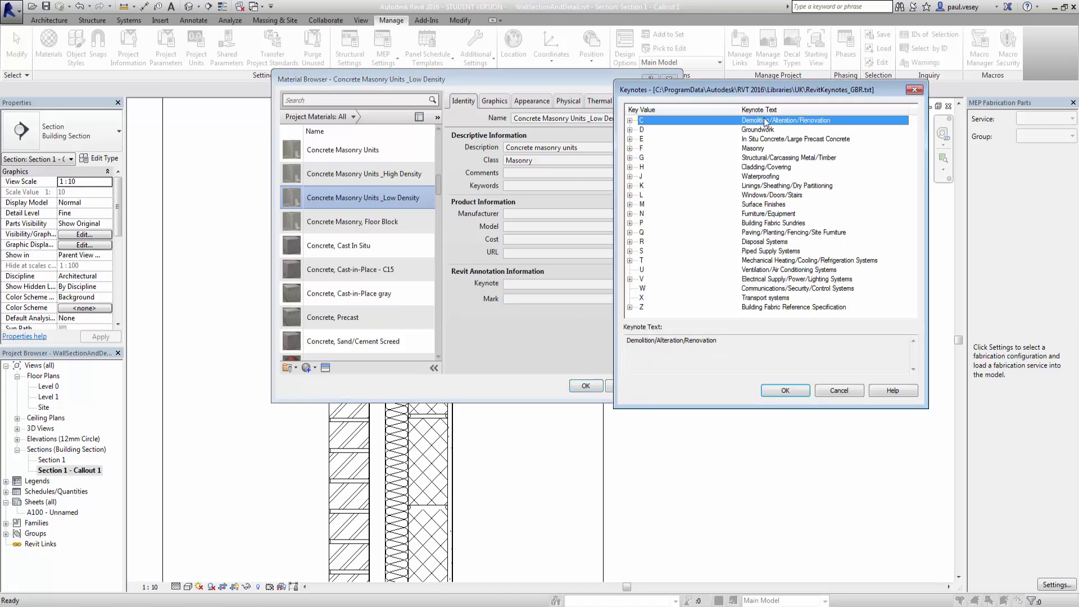
pyautogui.moveTo(743, 93); pyautogui.dragTo(526, 88)
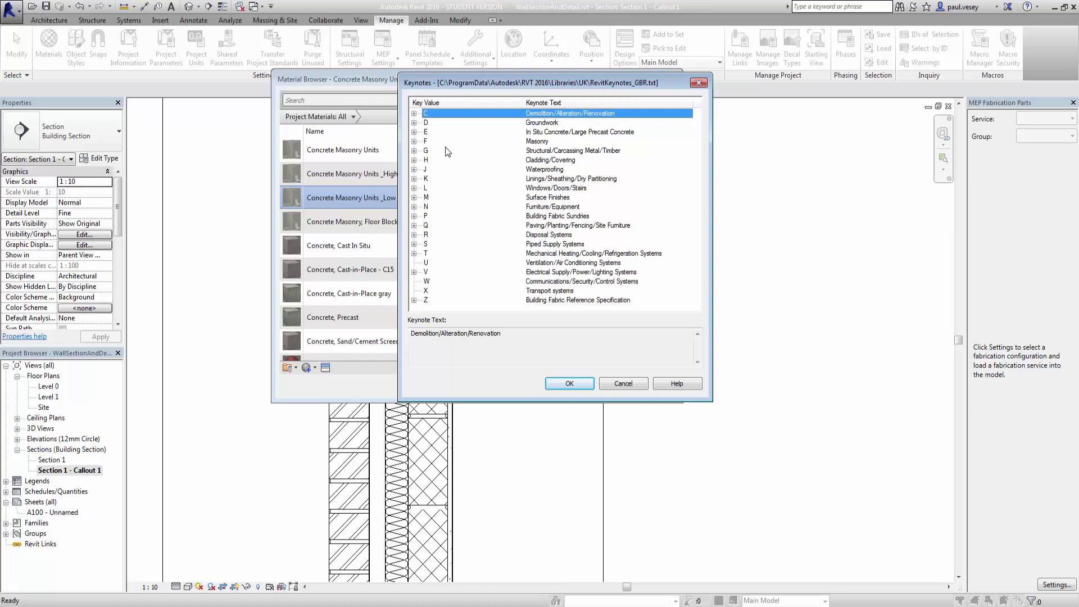
pyautogui.click(414, 141)
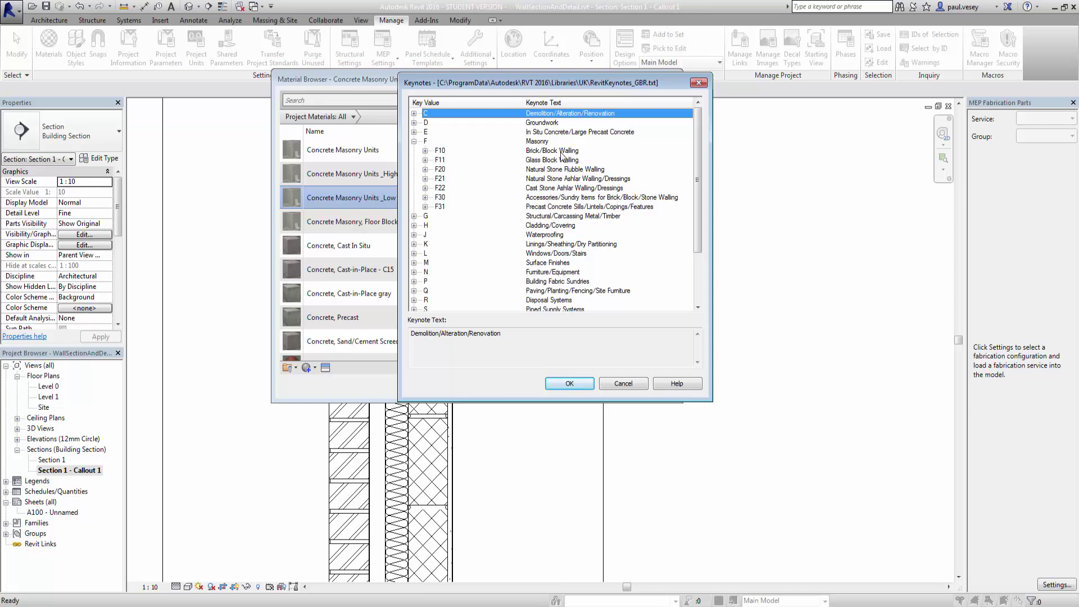
pyautogui.click(425, 151)
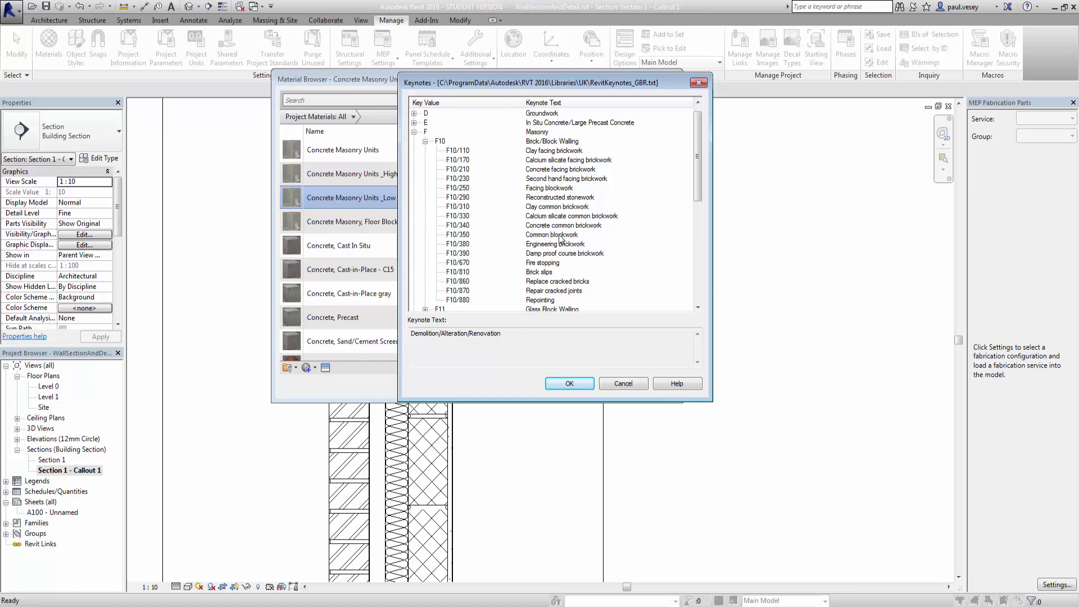
pyautogui.click(456, 239)
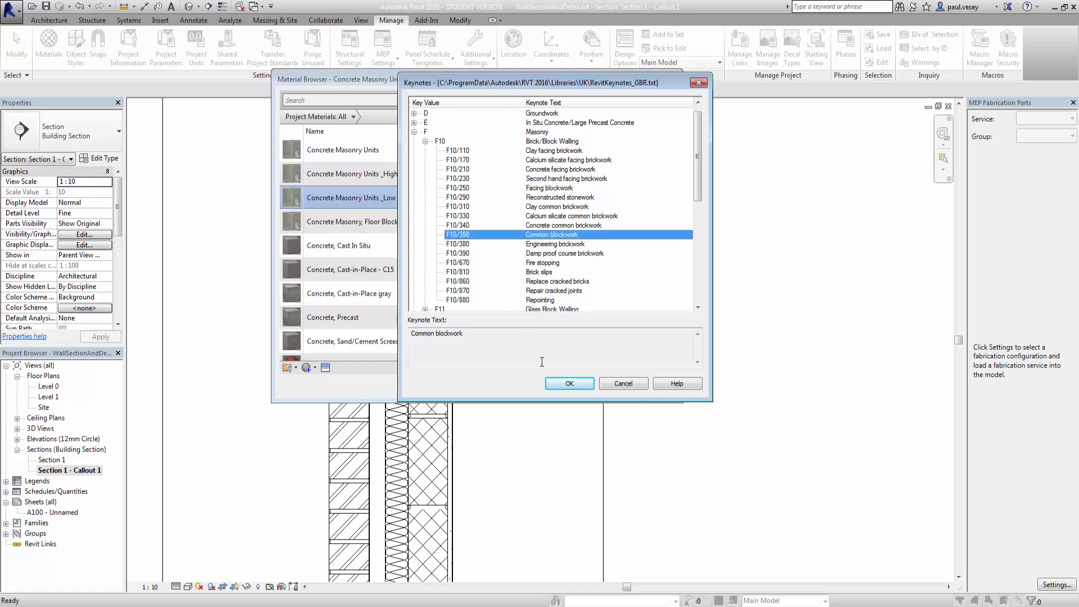
pyautogui.click(565, 383)
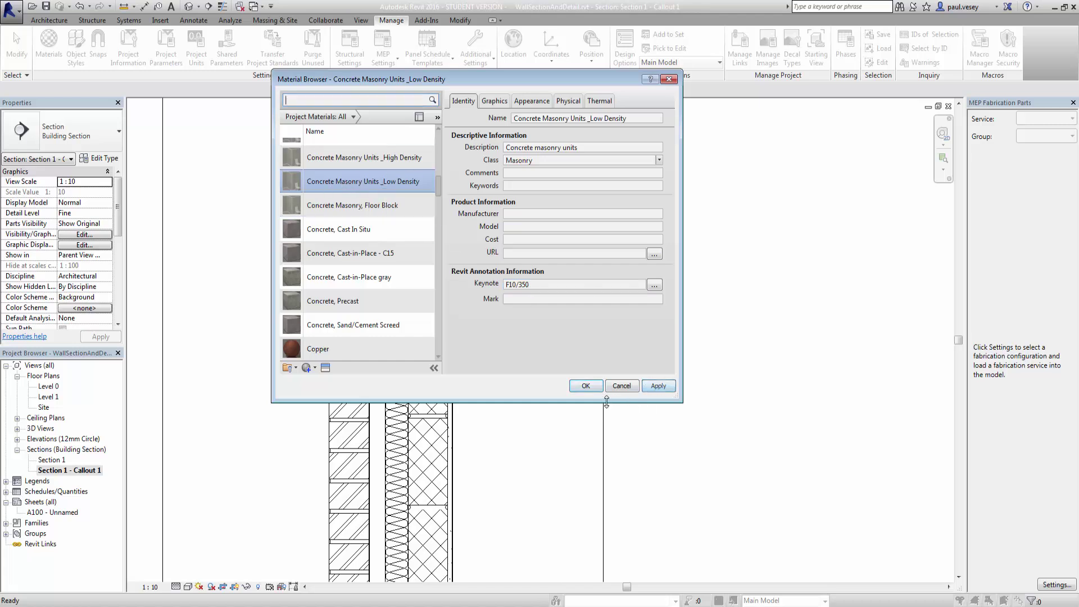
pyautogui.click(585, 386)
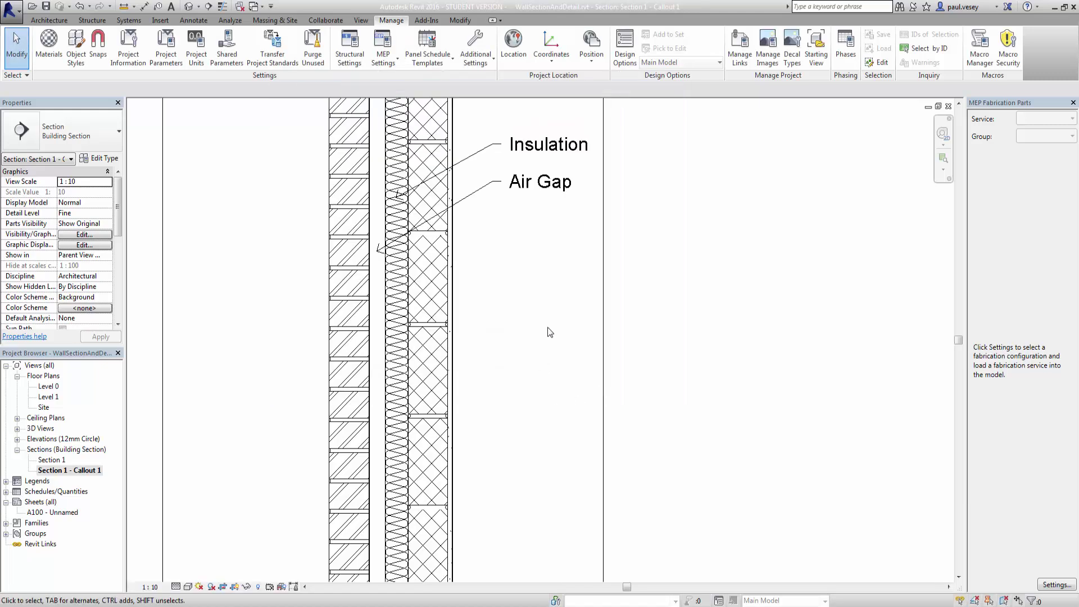
pyautogui.click(452, 269)
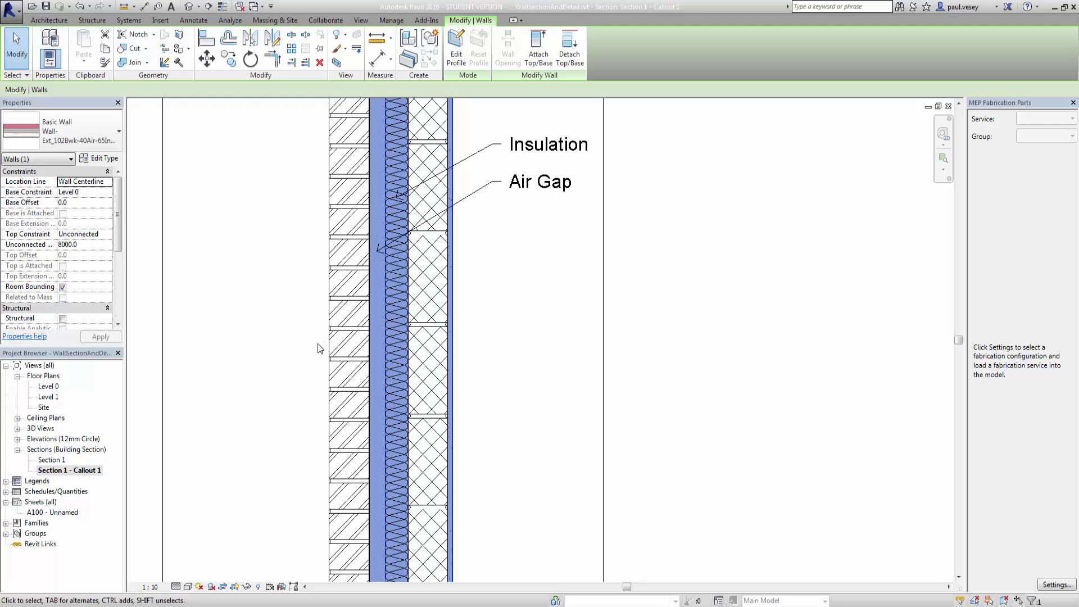
pyautogui.rightClick(537, 299)
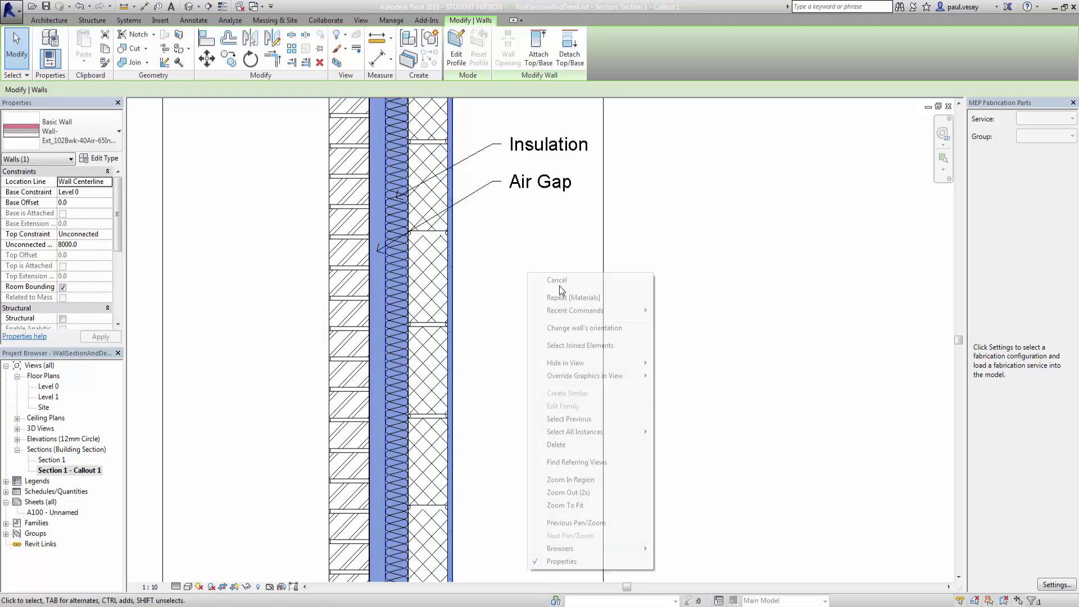
pyautogui.click(559, 286)
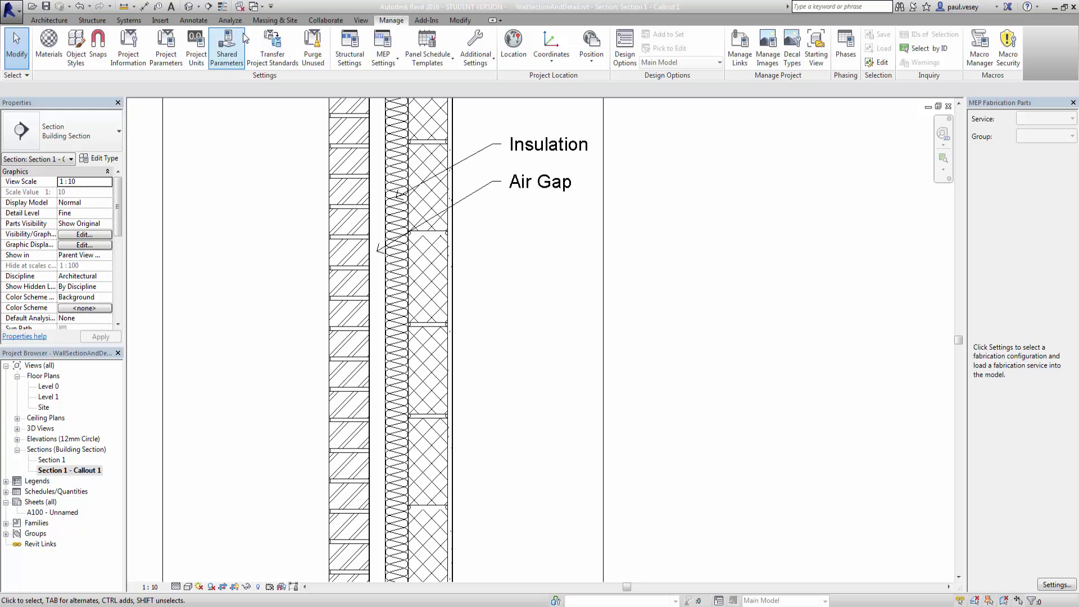
# - Place a material keynote with a leader from the wall's blockwork layer to below the Air Gap note, and end keynote placement
pyautogui.click(195, 21)
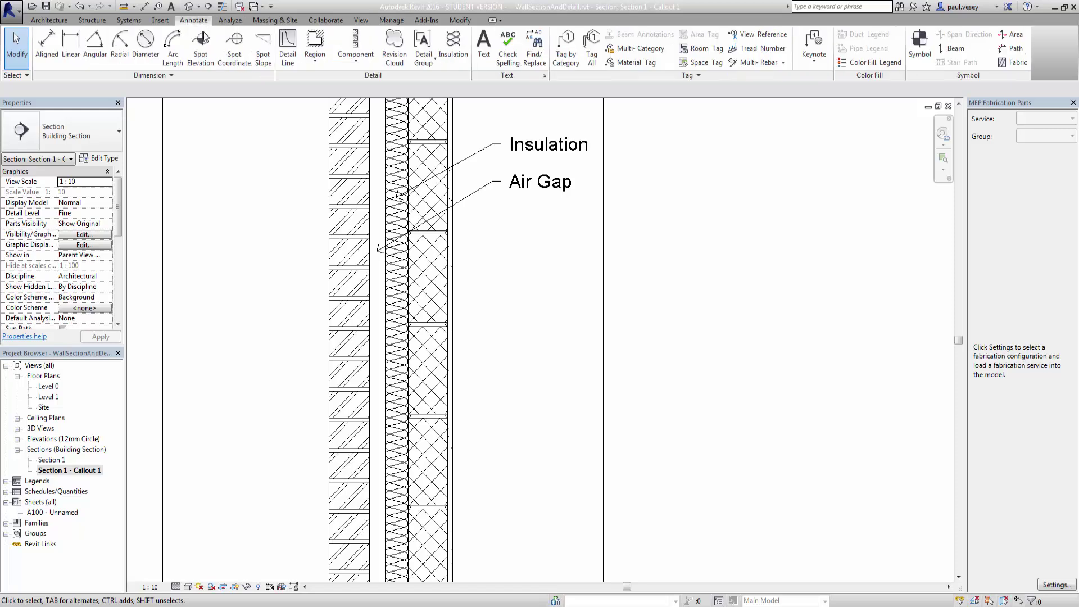
pyautogui.click(814, 52)
pyautogui.click(832, 110)
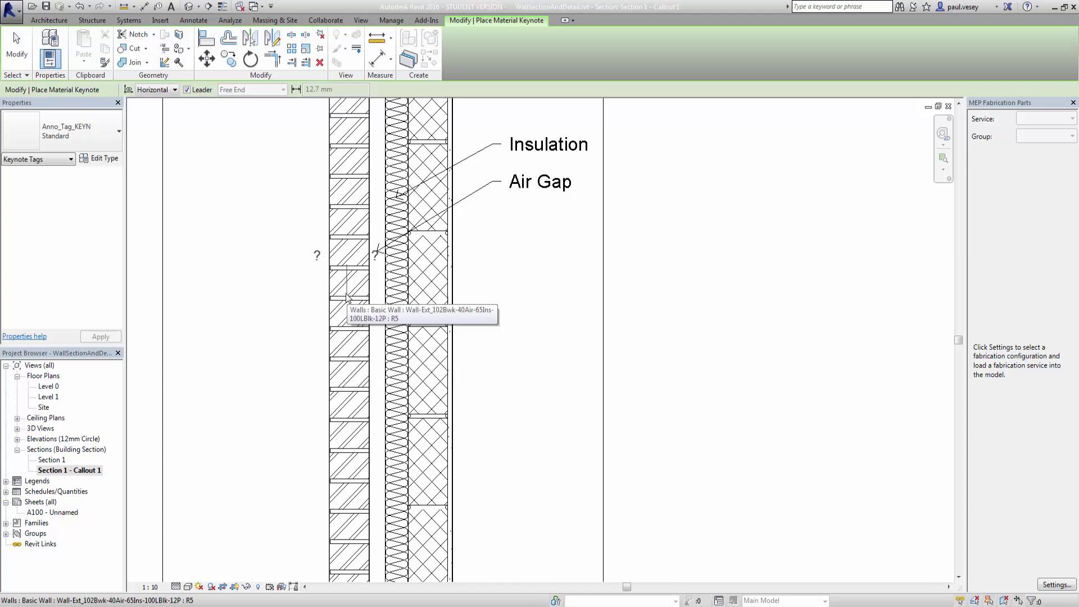
pyautogui.click(376, 250)
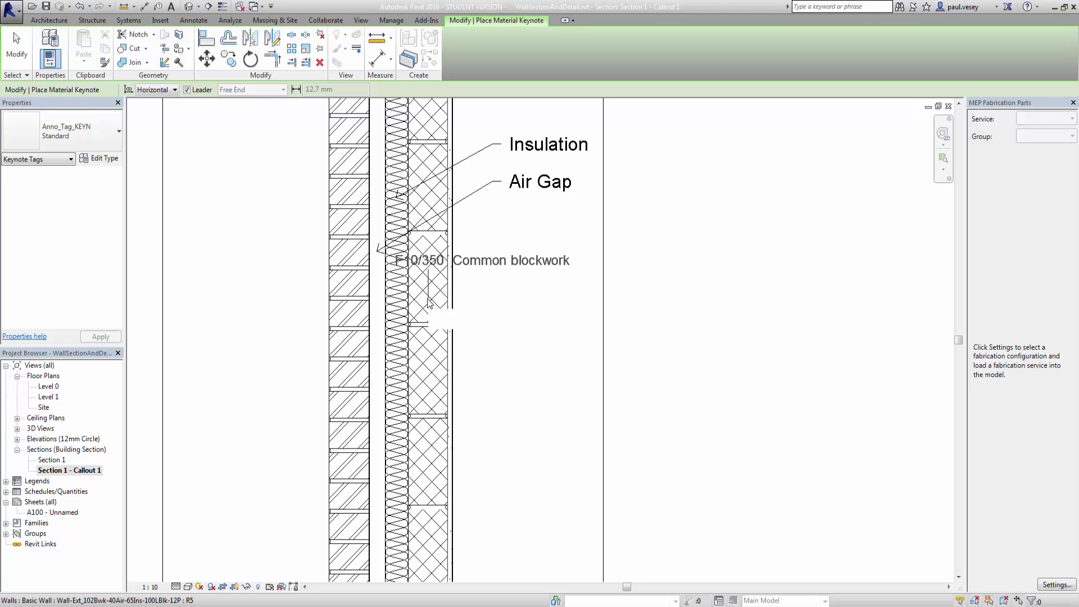
pyautogui.click(427, 305)
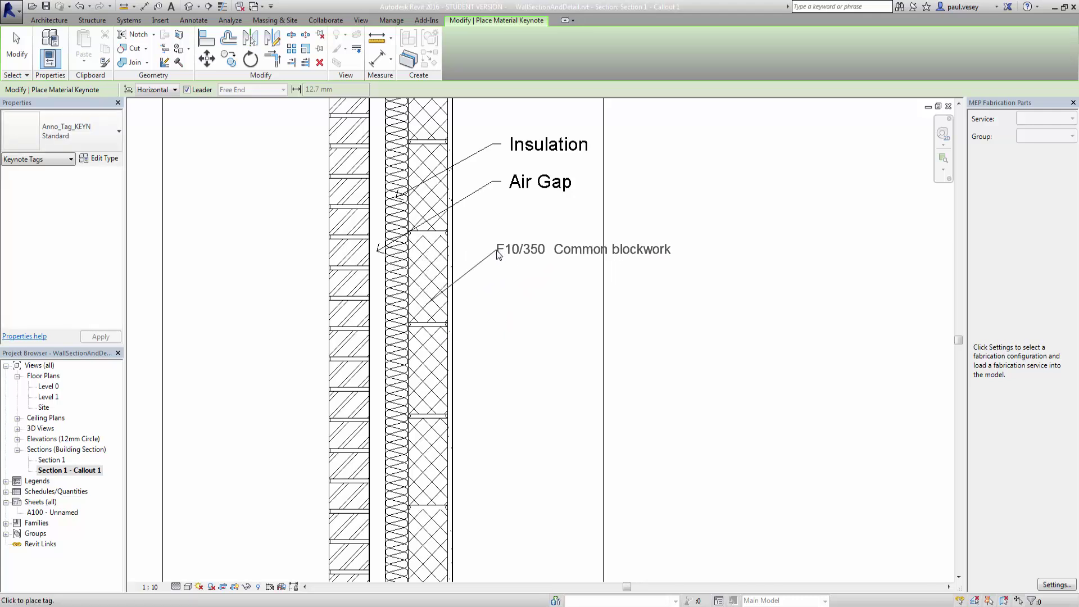
pyautogui.click(506, 254)
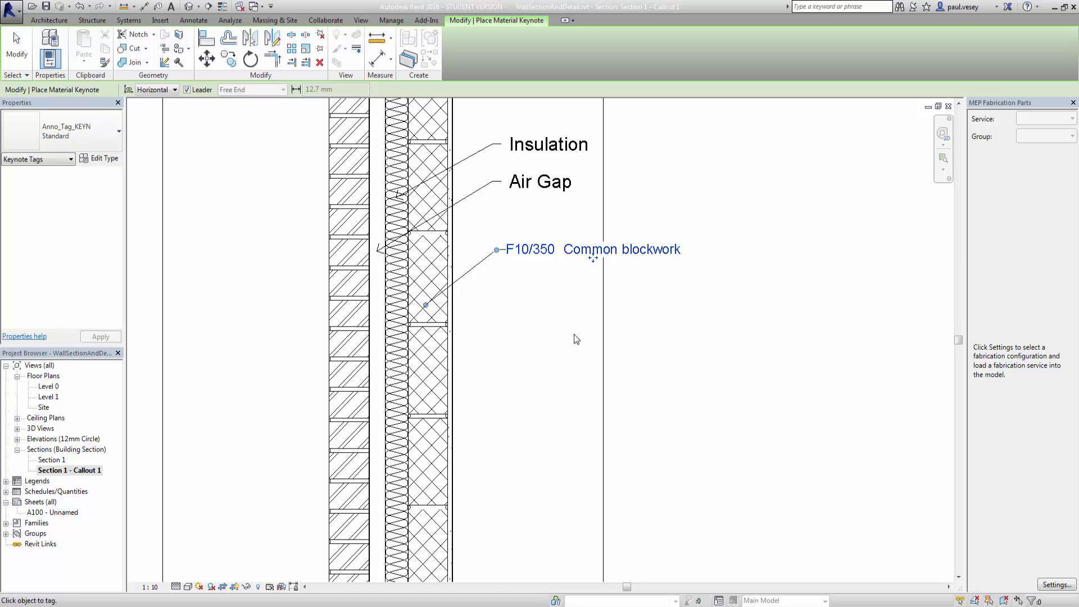
pyautogui.scroll(-1, 567, 332)
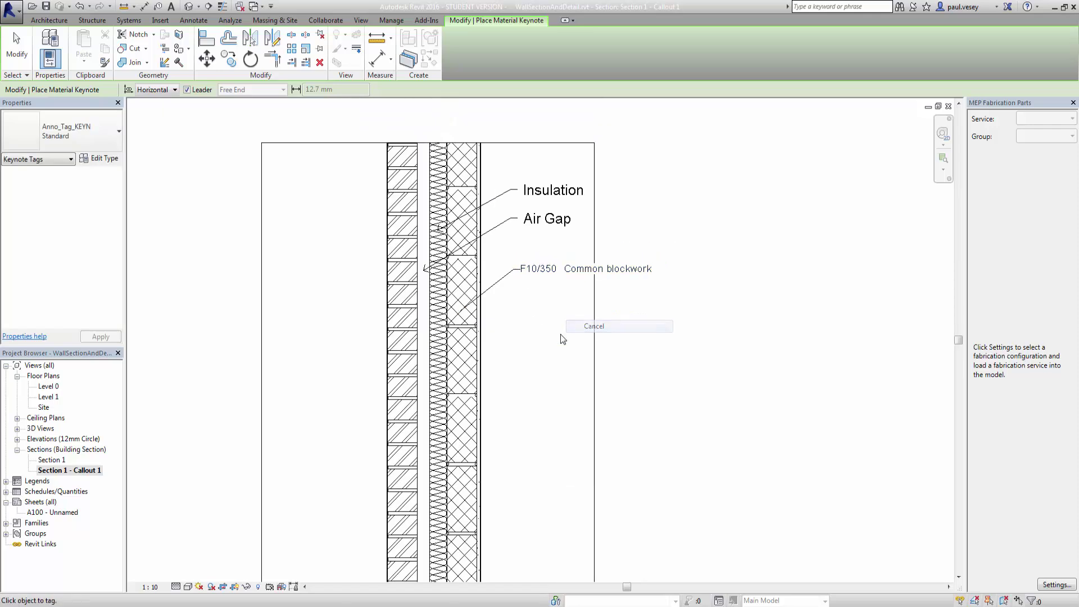
pyautogui.scroll(3, 559, 289)
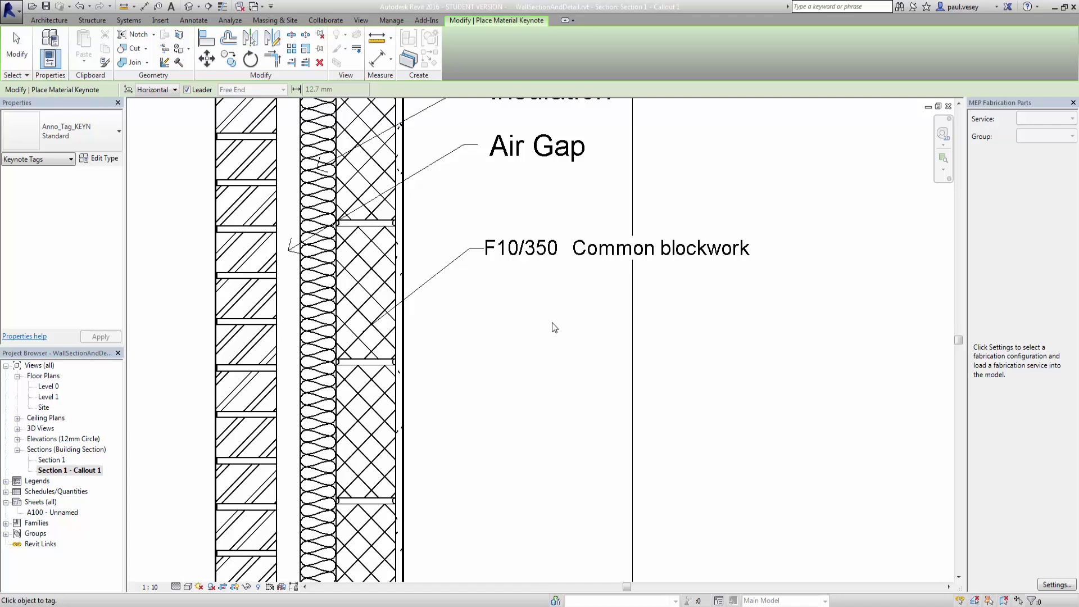
pyautogui.scroll(-2, 551, 315)
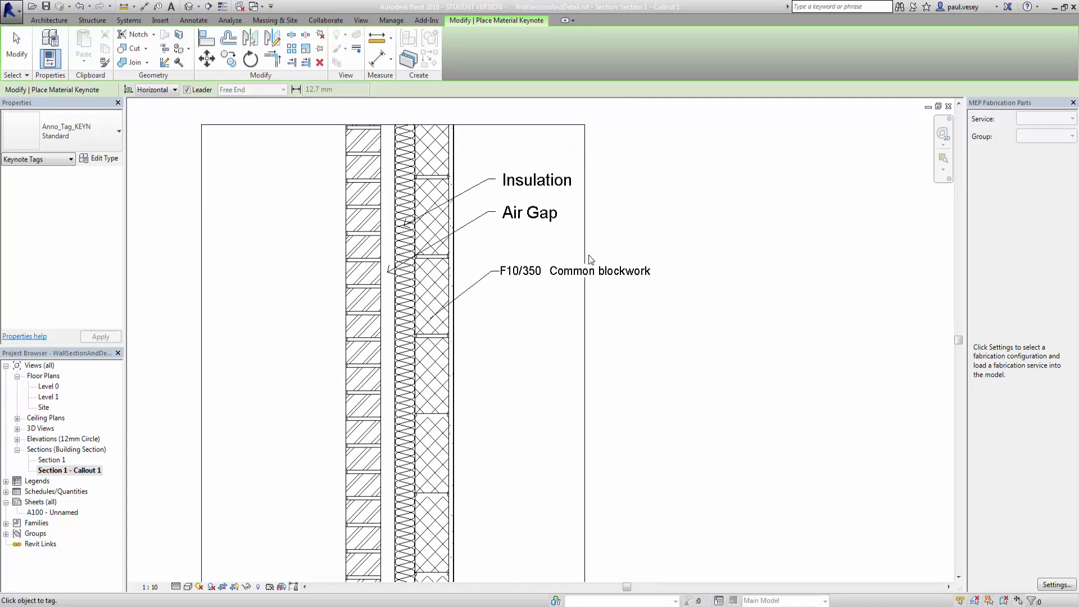
pyautogui.press('Escape')
pyautogui.press('Escape')
# - Widen the callout's crop region on the inner side of the wall to enclose the full blockwork keynote text
pyautogui.click(585, 310)
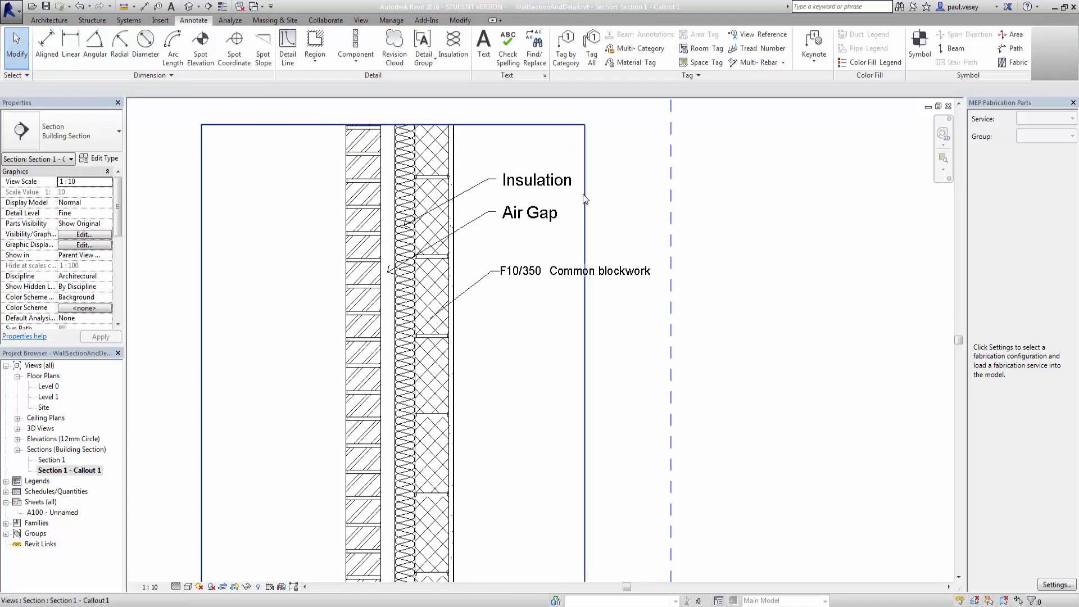
pyautogui.moveTo(585, 509); pyautogui.dragTo(675, 509)
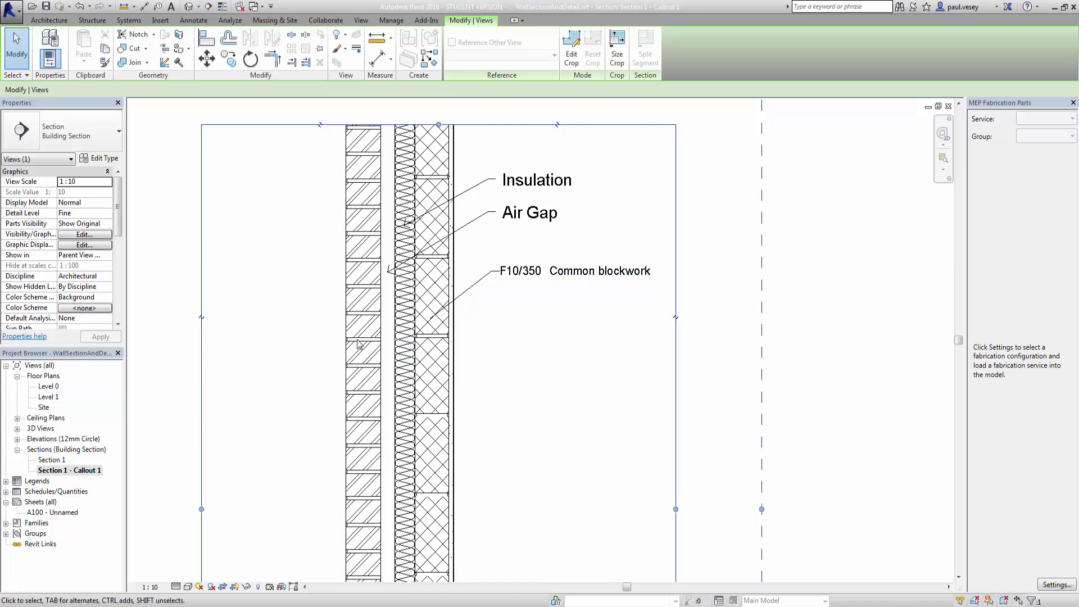
# - Place a material keynote with a leader from the outer brick layer, aligning its text below the common blockwork keynote
pyautogui.moveTo(515, 410); pyautogui.dragTo(510, 360, button='middle')
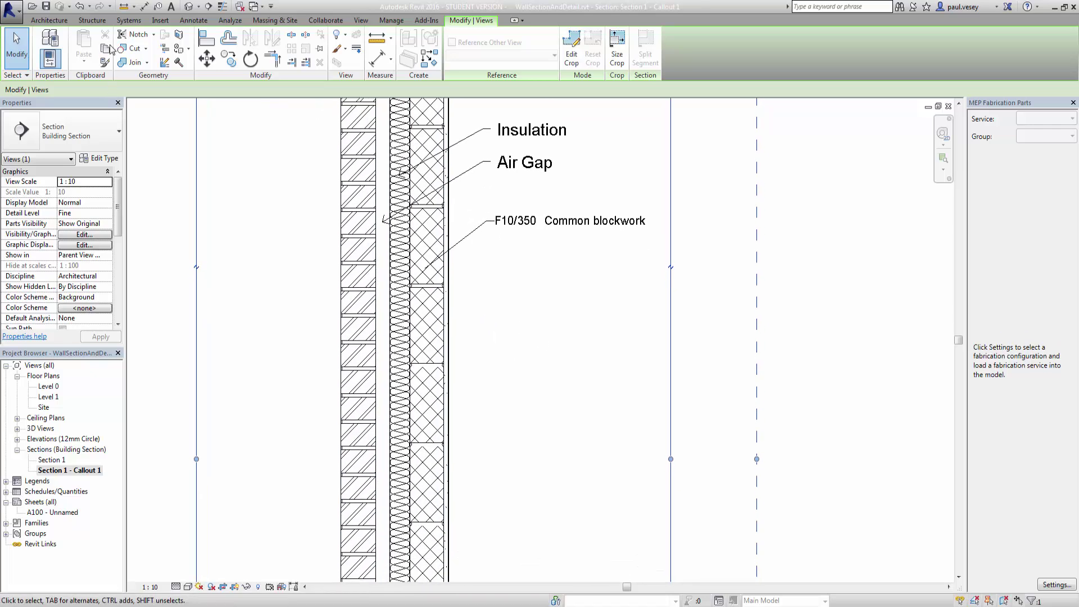
pyautogui.click(50, 21)
pyautogui.click(192, 21)
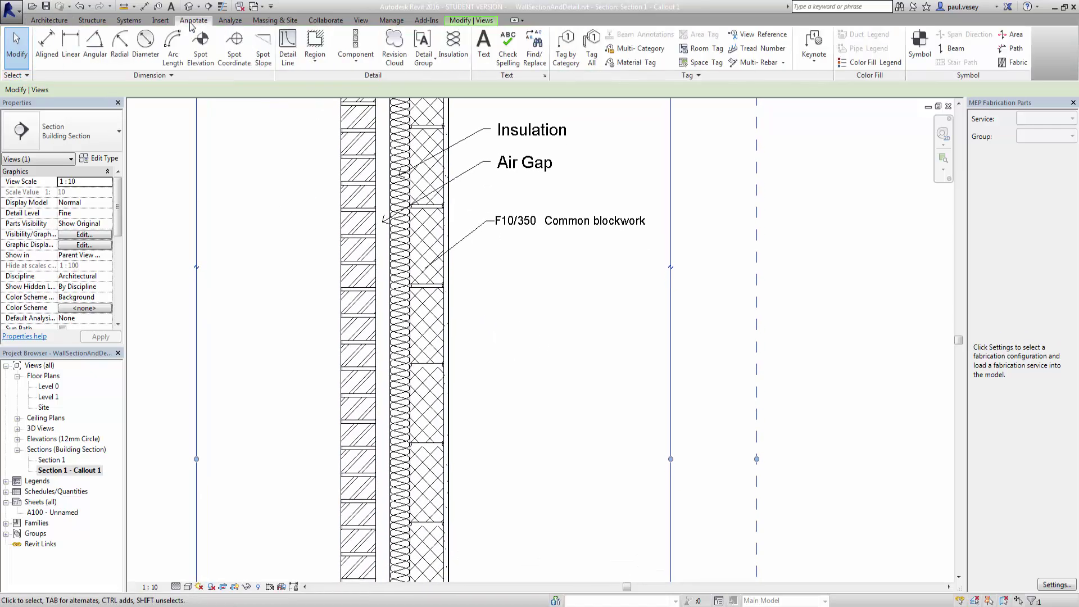
pyautogui.click(813, 56)
pyautogui.click(827, 106)
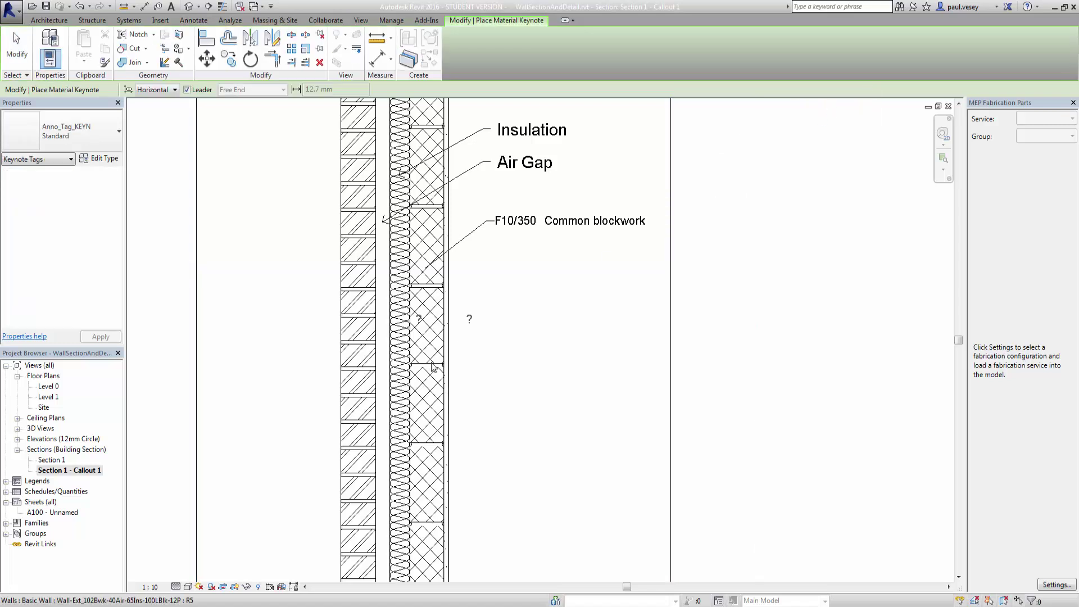
pyautogui.click(360, 381)
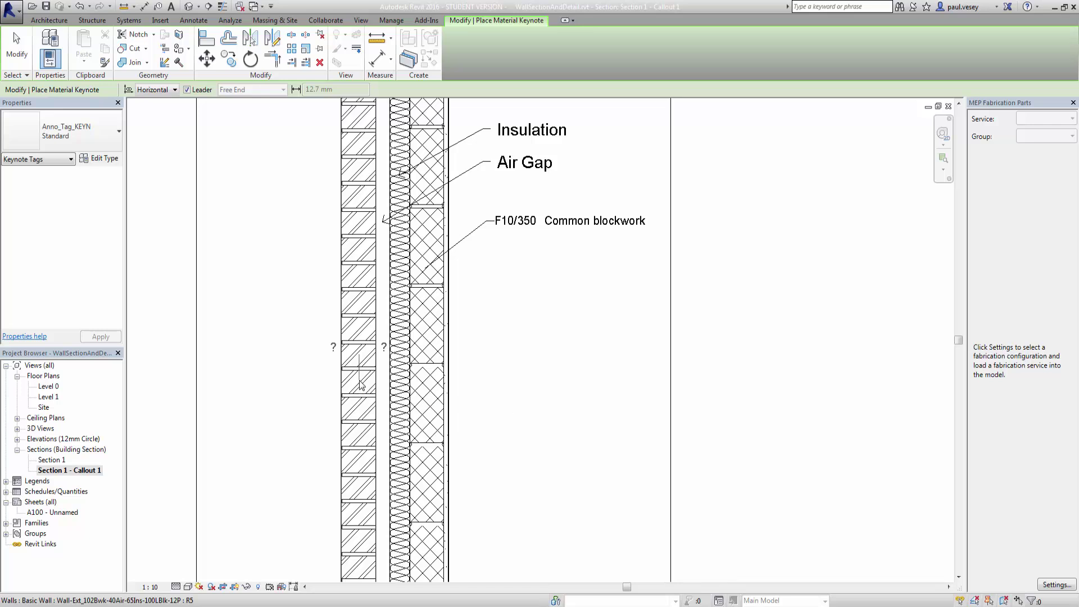
pyautogui.click(493, 290)
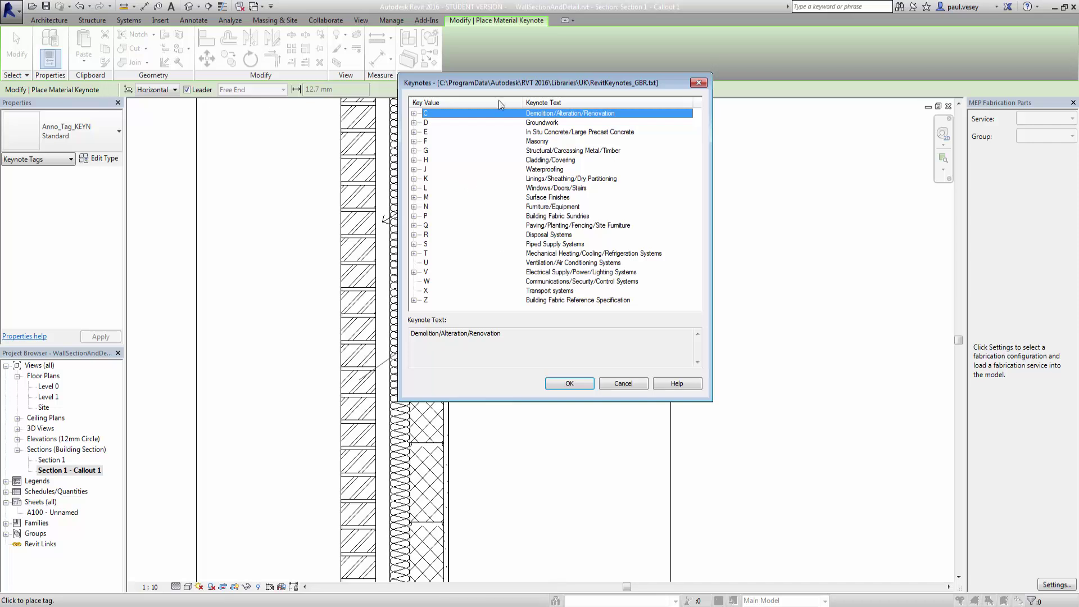
# - Assign F10/110 Clay facing brickwork from the masonry Brick/Block Walling group to the new keynote on the brick layer
pyautogui.moveTo(590, 78); pyautogui.dragTo(711, 60)
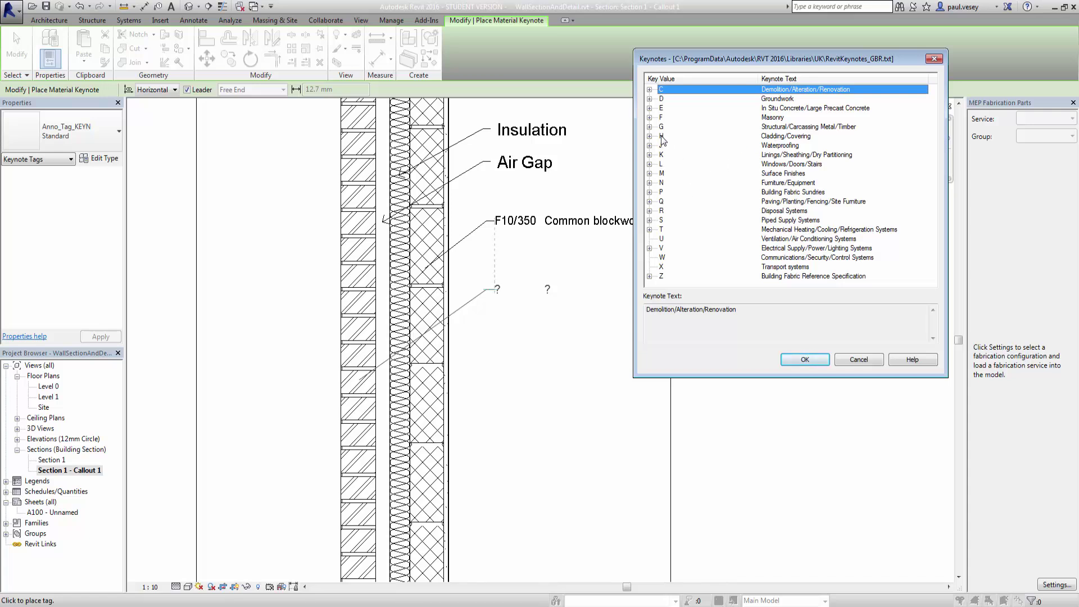
pyautogui.click(649, 117)
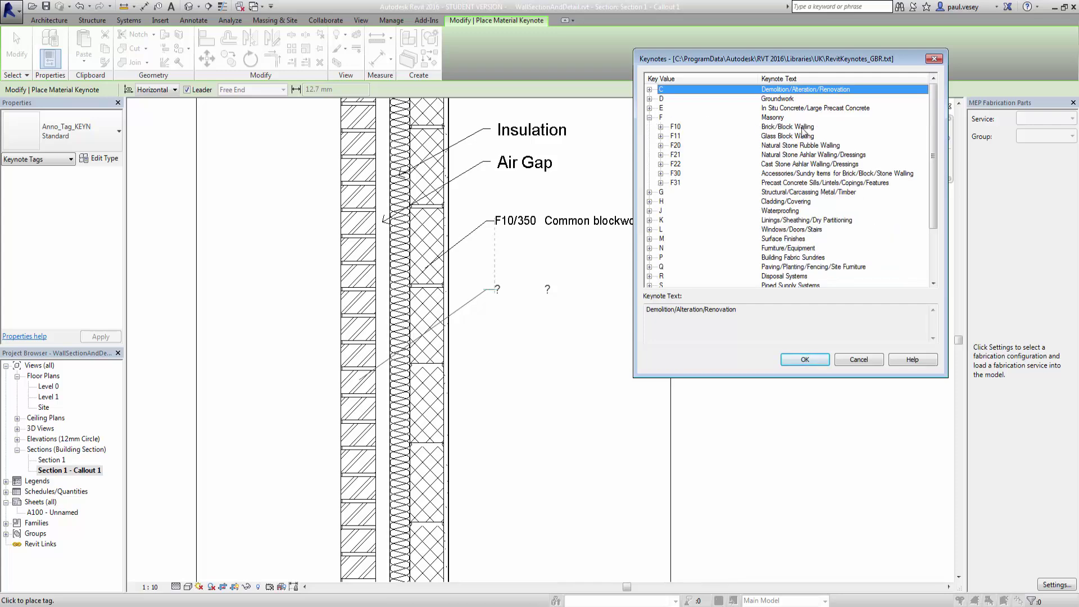
pyautogui.click(660, 127)
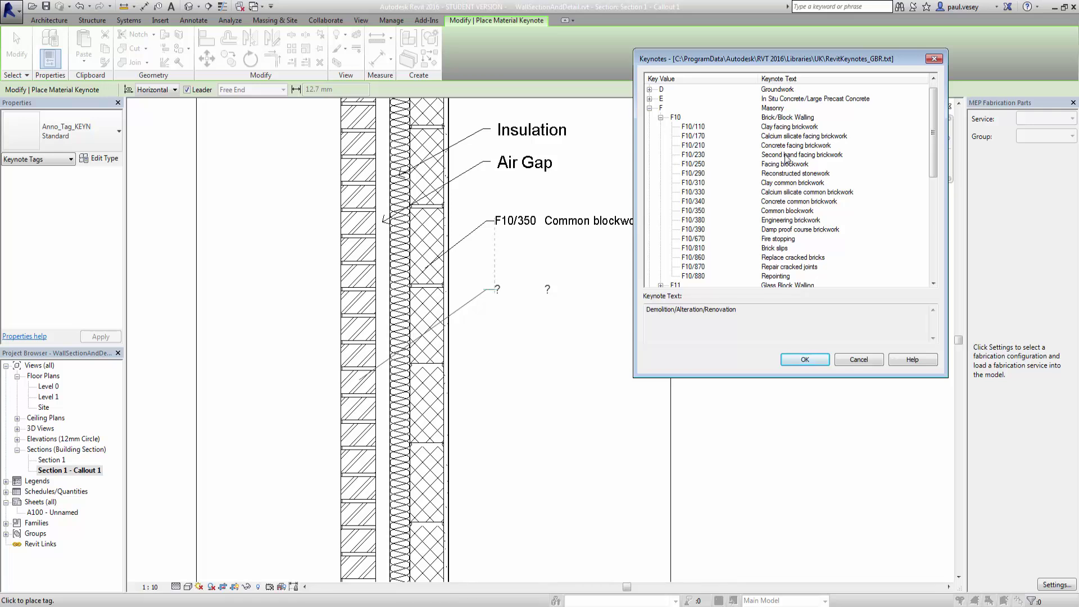
pyautogui.click(779, 131)
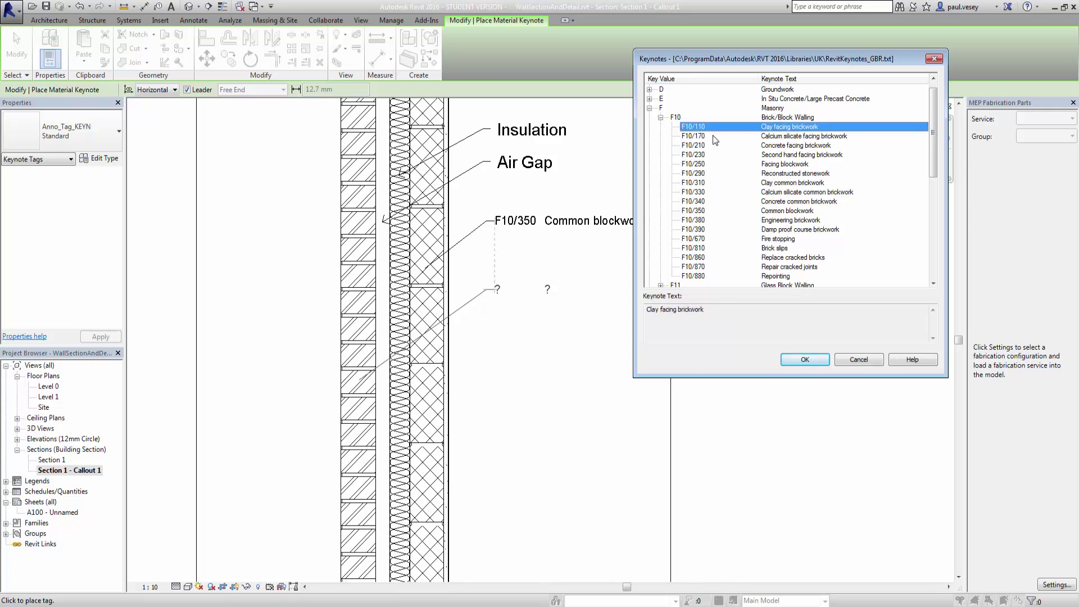
pyautogui.click(805, 360)
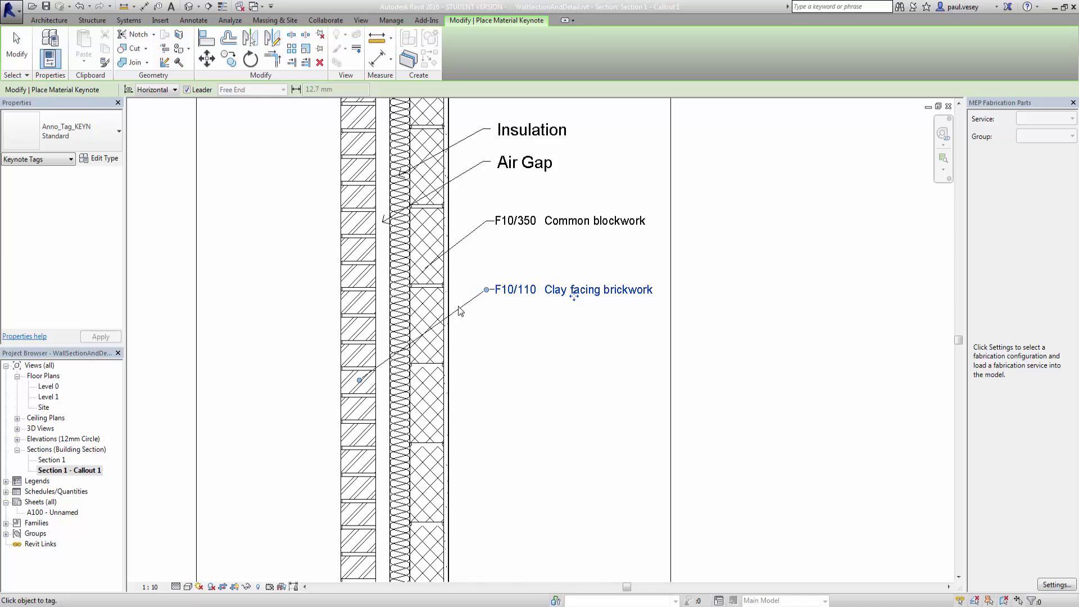
pyautogui.rightClick(505, 348)
pyautogui.click(531, 354)
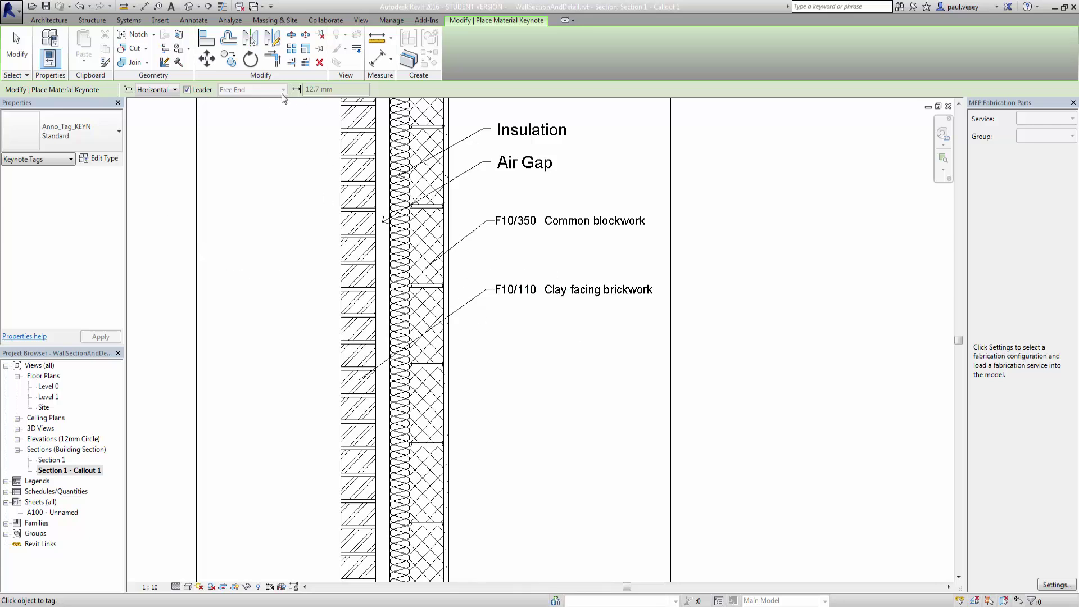
# - Check the keynote in the Brick, Common material's identity data against the brick layer's tag in the callout, and leave the material unchanged
pyautogui.click(391, 21)
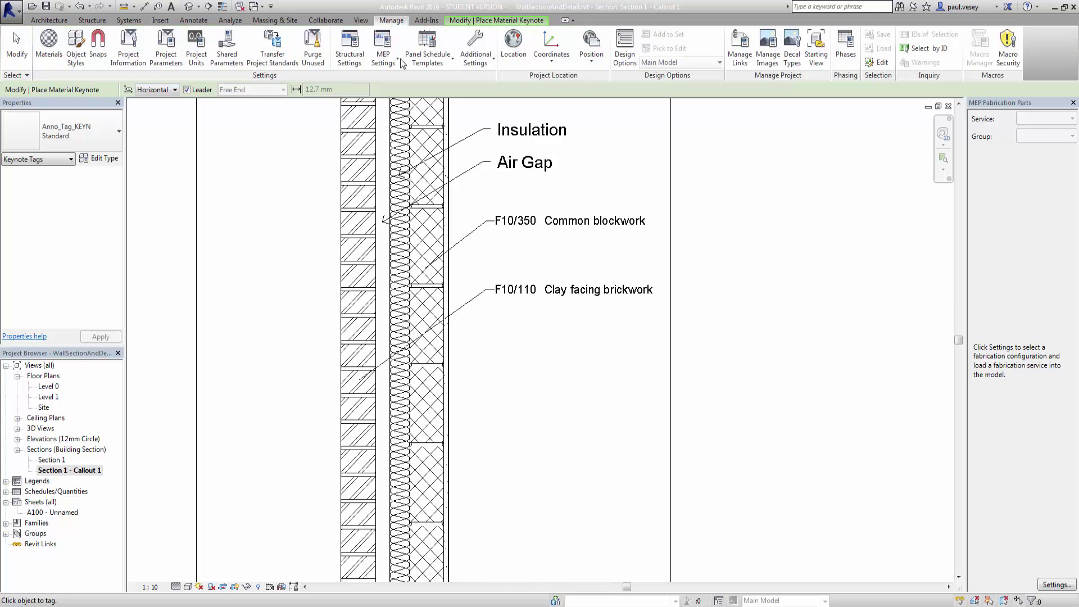
pyautogui.click(49, 50)
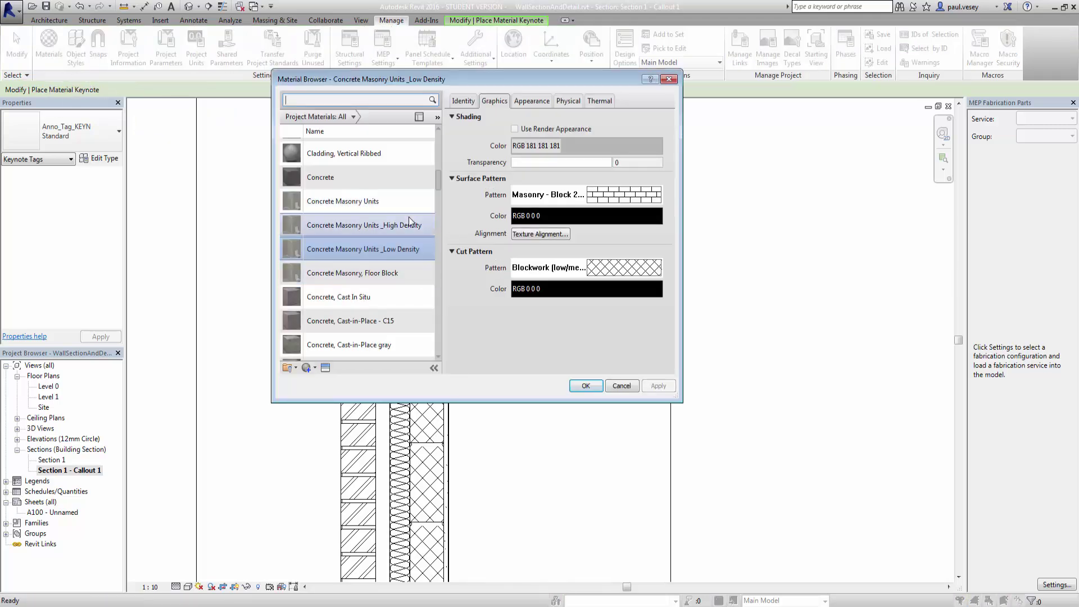
pyautogui.moveTo(441, 189); pyautogui.dragTo(444, 160)
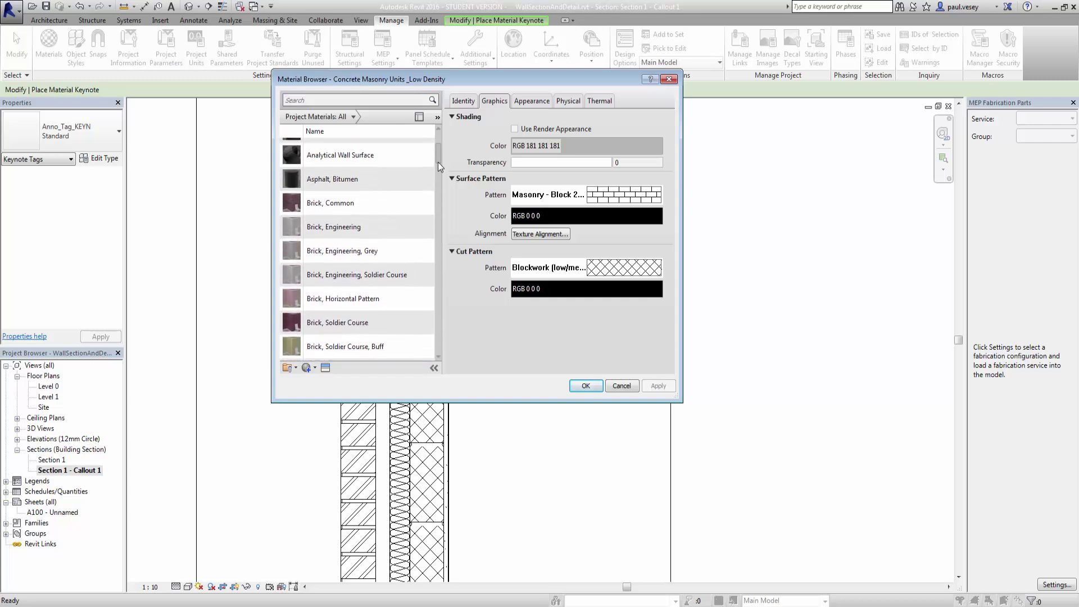
pyautogui.click(337, 203)
pyautogui.click(461, 101)
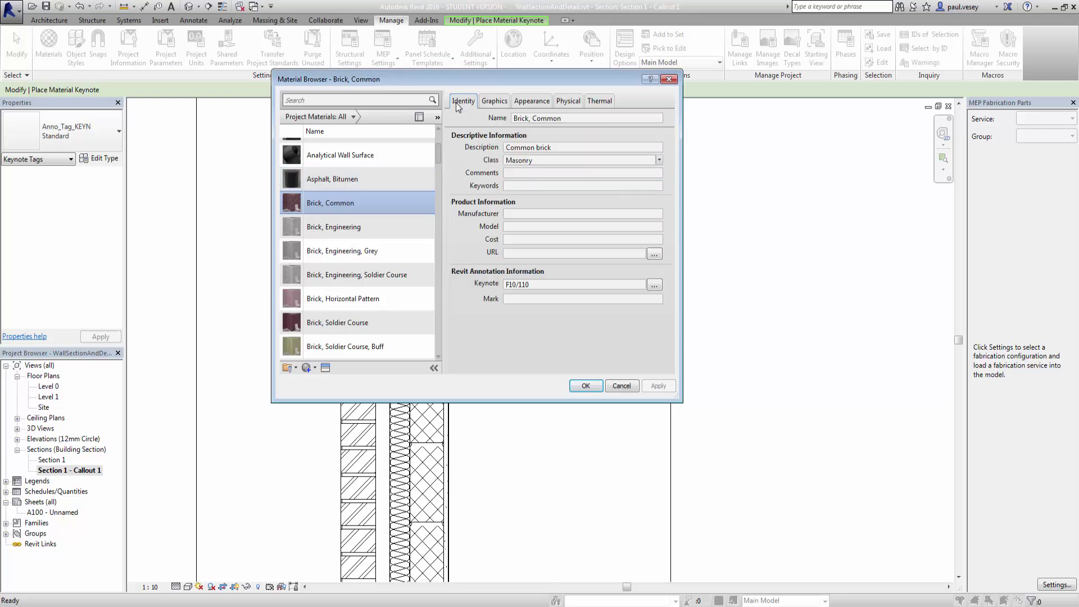
pyautogui.click(511, 288)
pyautogui.moveTo(500, 83); pyautogui.dragTo(984, 100)
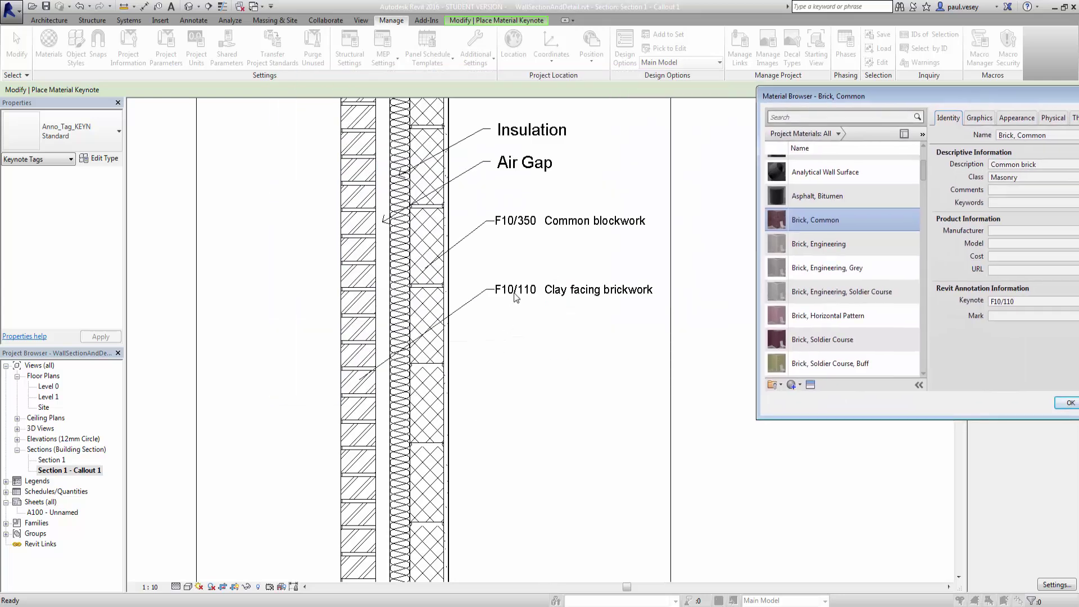
pyautogui.moveTo(863, 101); pyautogui.dragTo(444, 102)
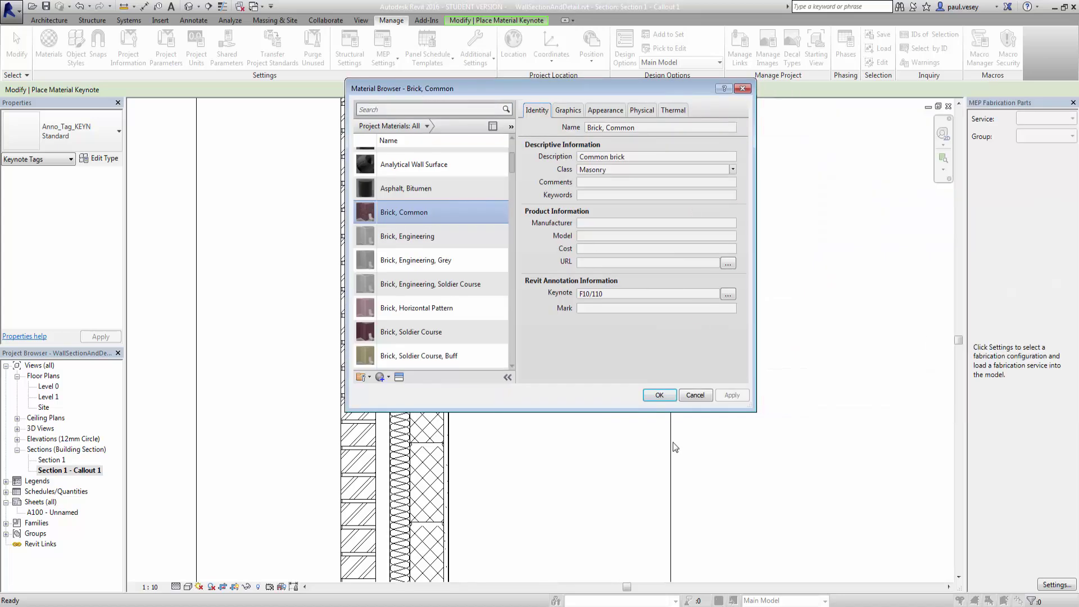
pyautogui.click(699, 397)
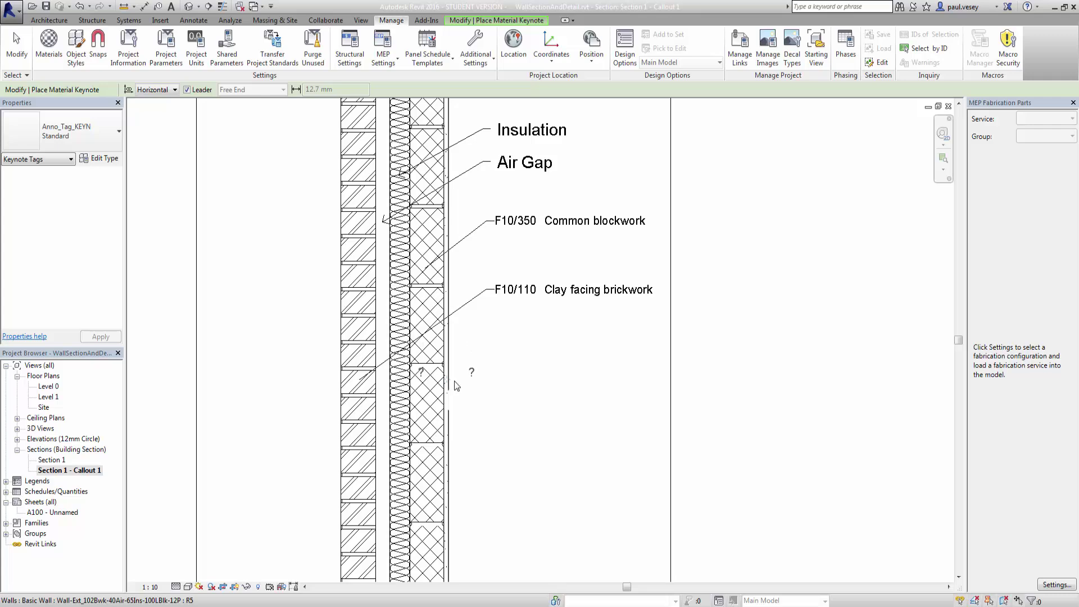
# - End keynote placement and open the identity data of the Brick, Common material from the Finish 1 layer in the wall type's structure
pyautogui.rightClick(460, 382)
pyautogui.click(494, 390)
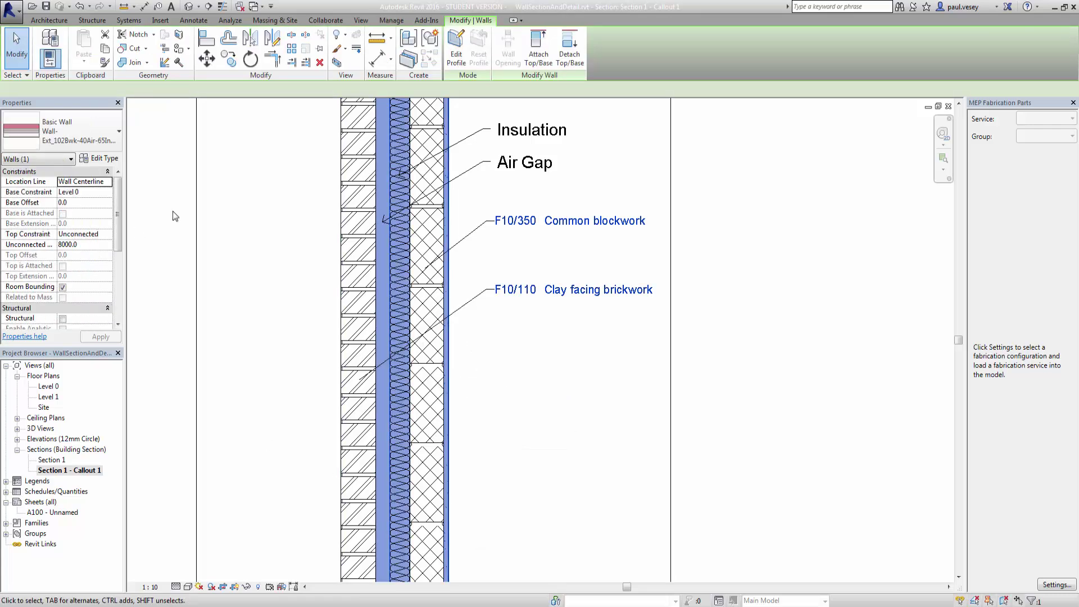
pyautogui.click(99, 157)
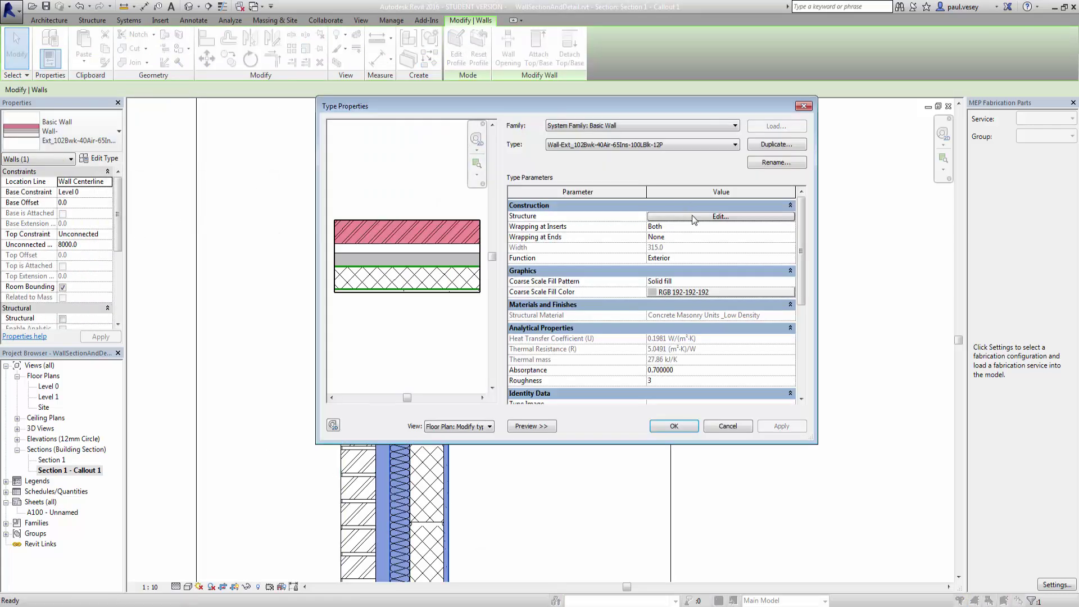
pyautogui.click(692, 214)
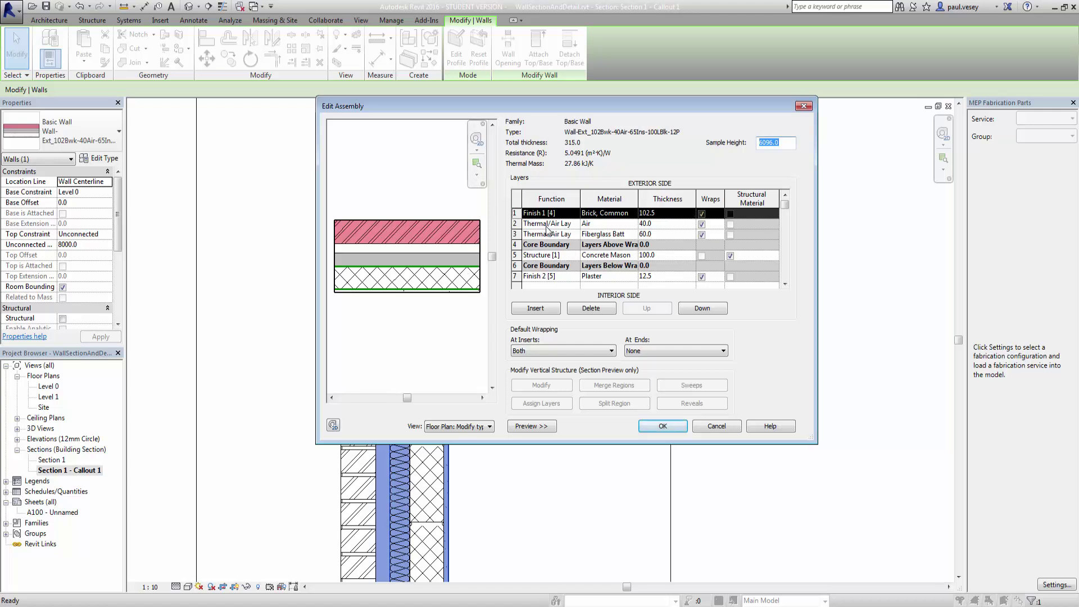
pyautogui.click(624, 216)
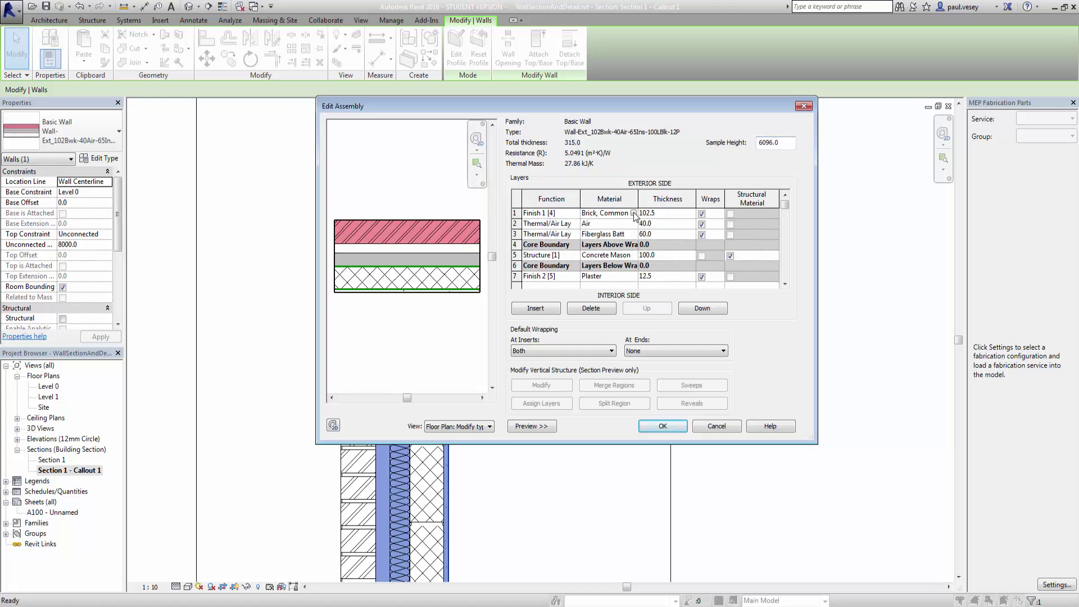
pyautogui.click(634, 213)
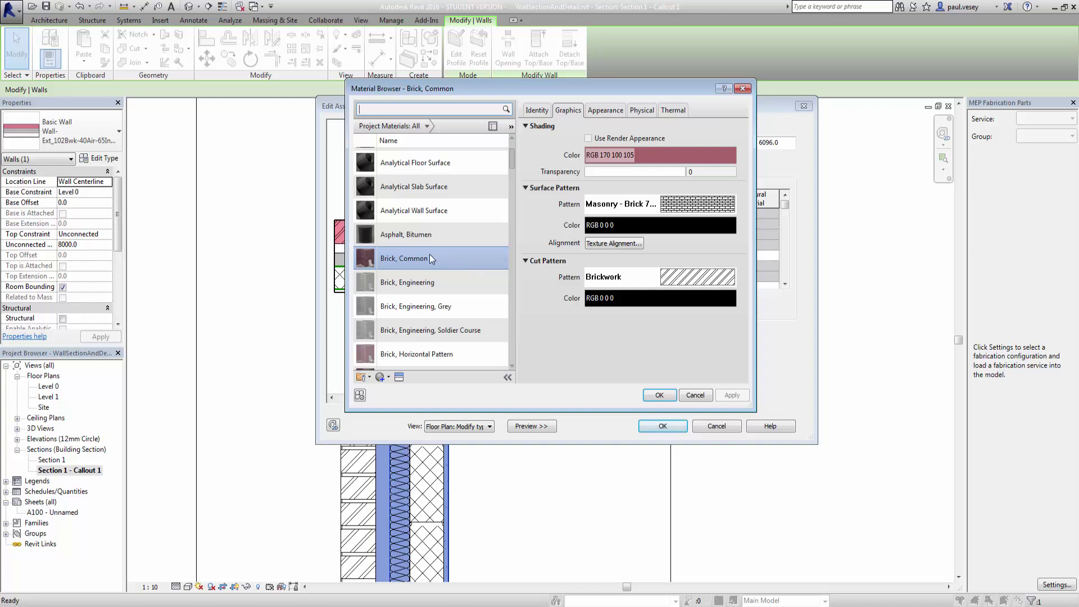
pyautogui.click(538, 110)
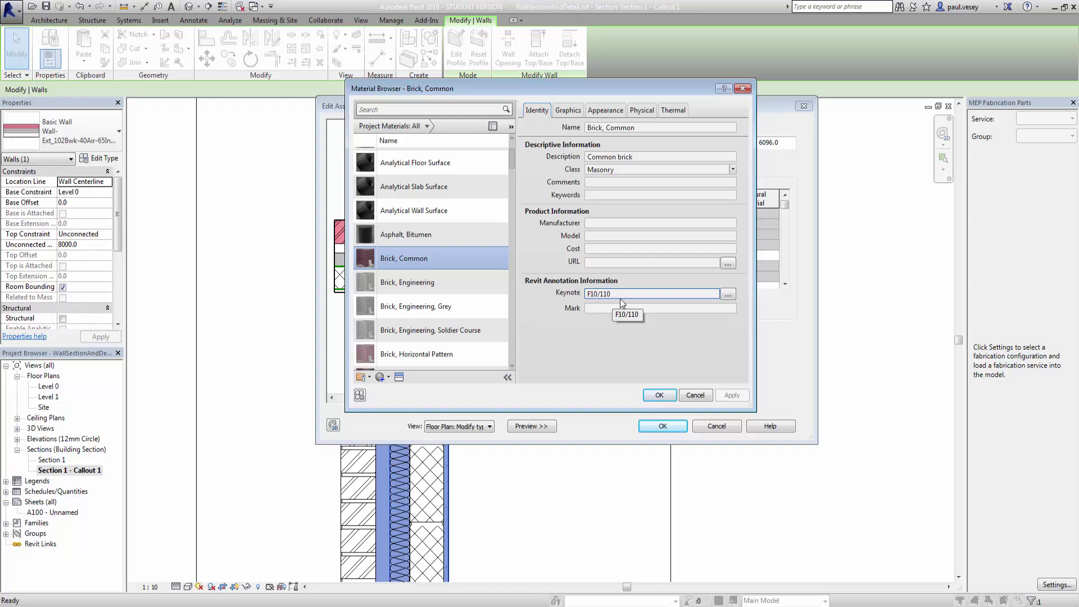
# - Set the Brick, Common material's keynote to F10/230 Second hand facing brickwork and accept the material, assembly and wall type changes
pyautogui.click(727, 294)
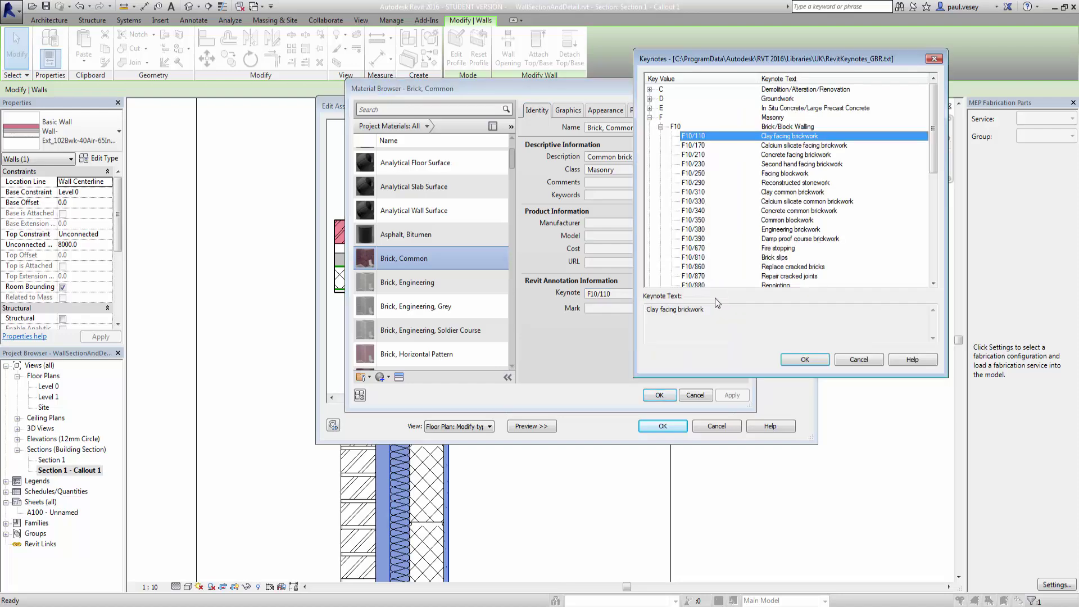
pyautogui.click(783, 164)
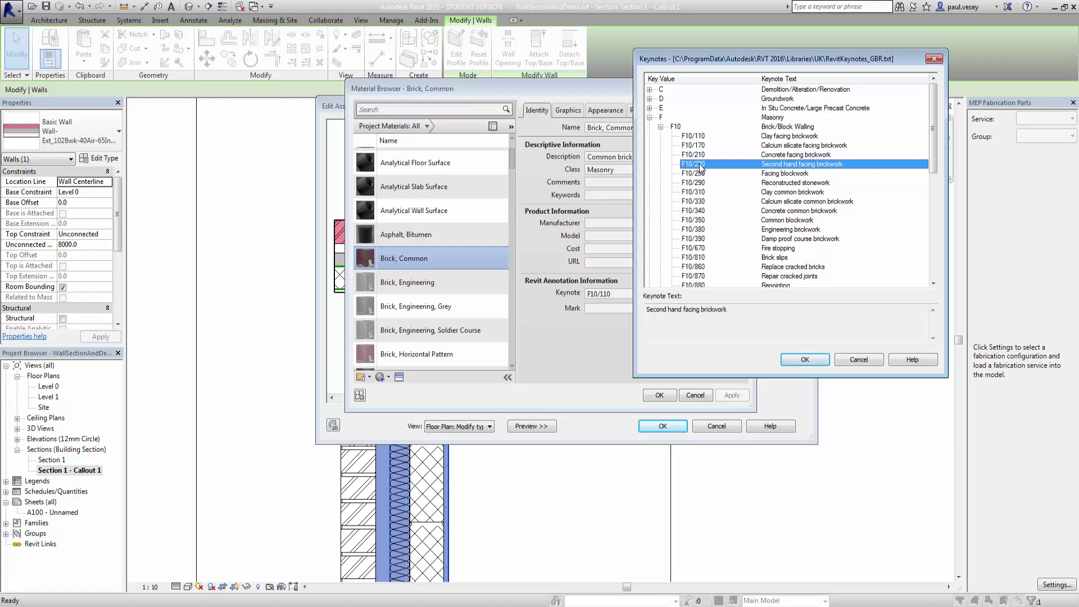
pyautogui.click(795, 358)
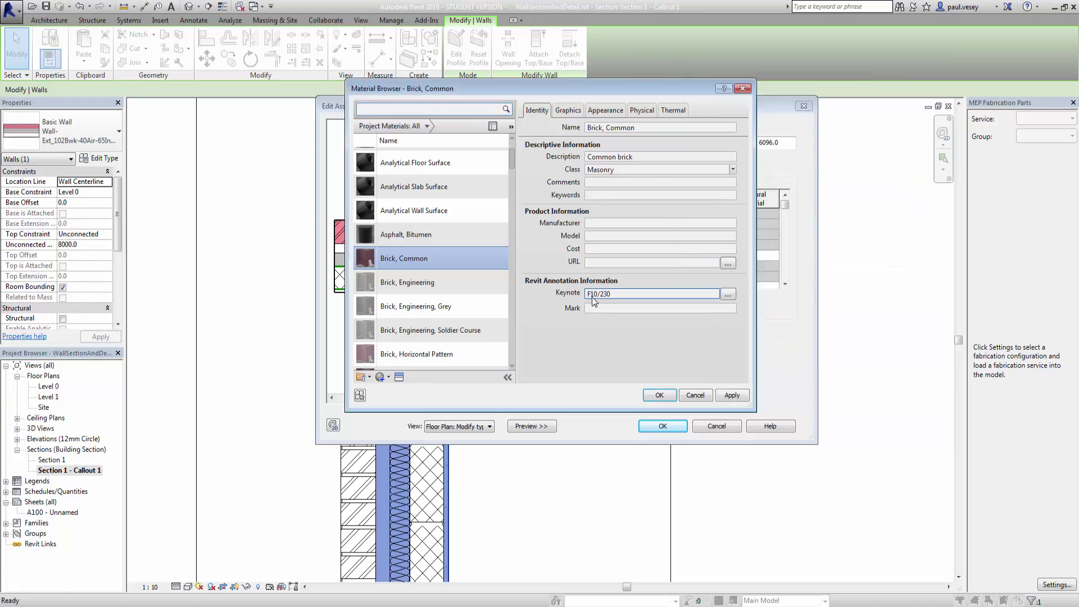
pyautogui.click(734, 396)
pyautogui.click(659, 395)
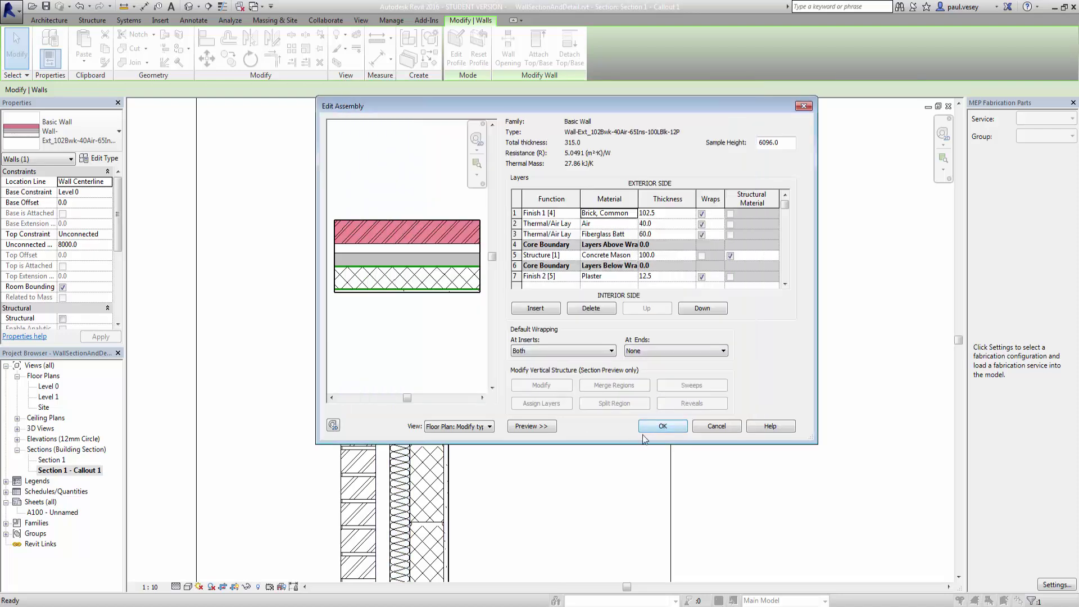
pyautogui.click(656, 427)
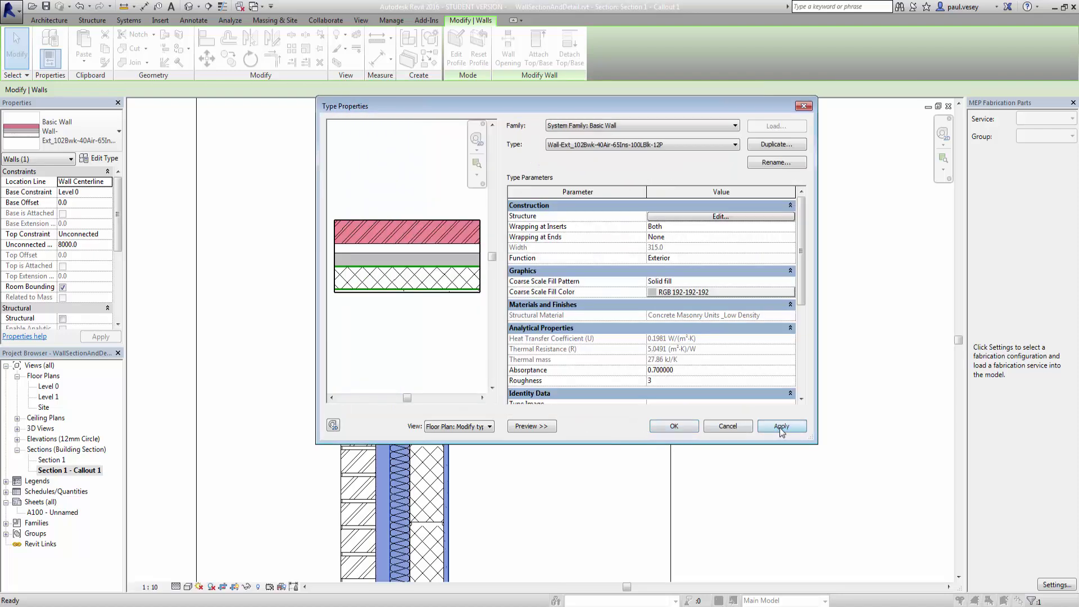
pyautogui.click(663, 426)
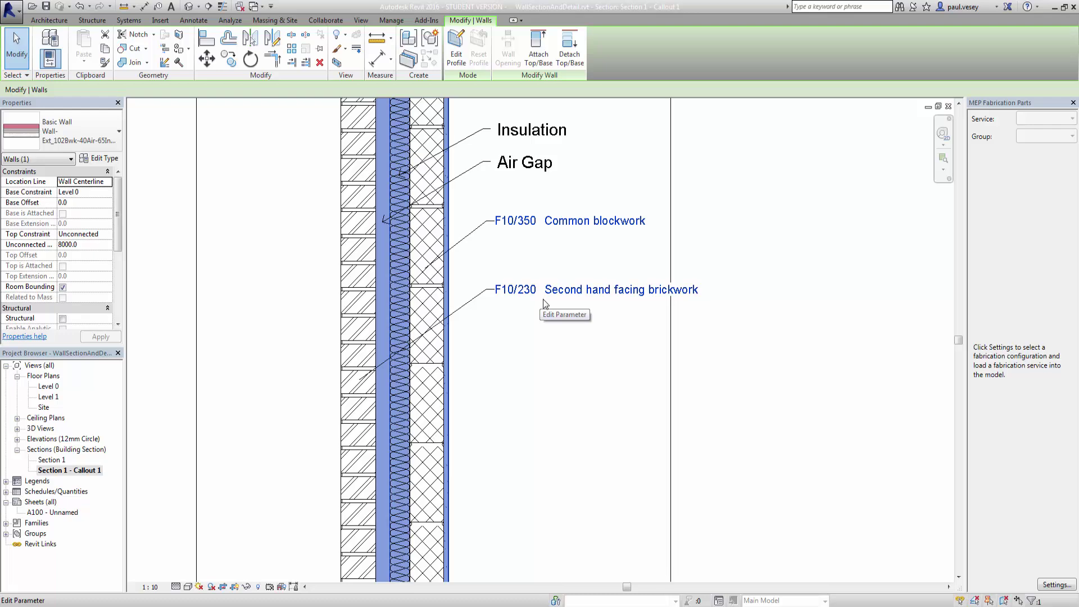
# - Select the Air Gap text note in the callout
pyautogui.click(515, 162)
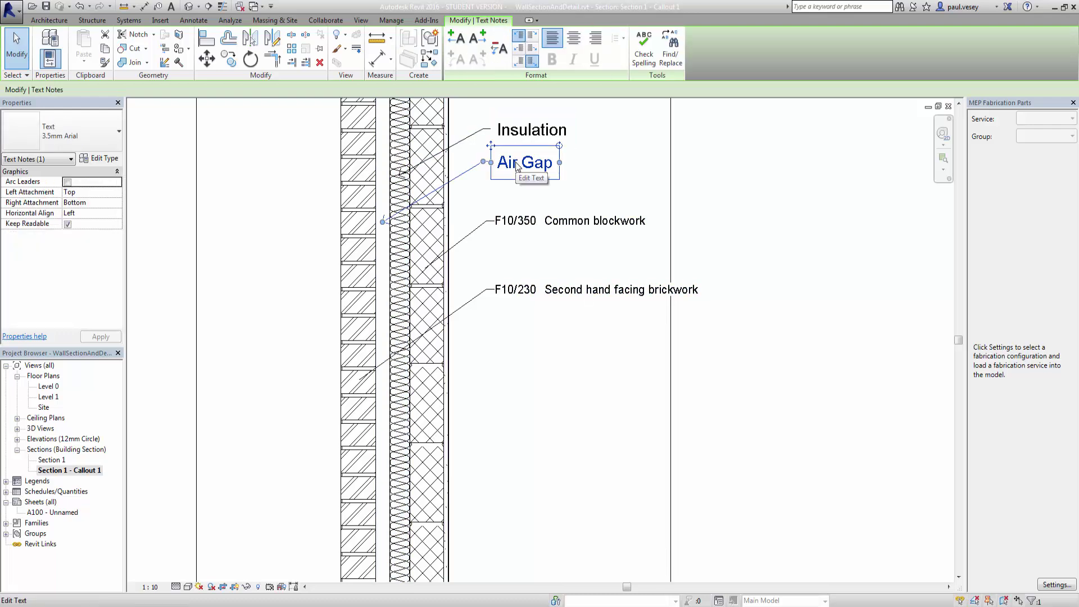